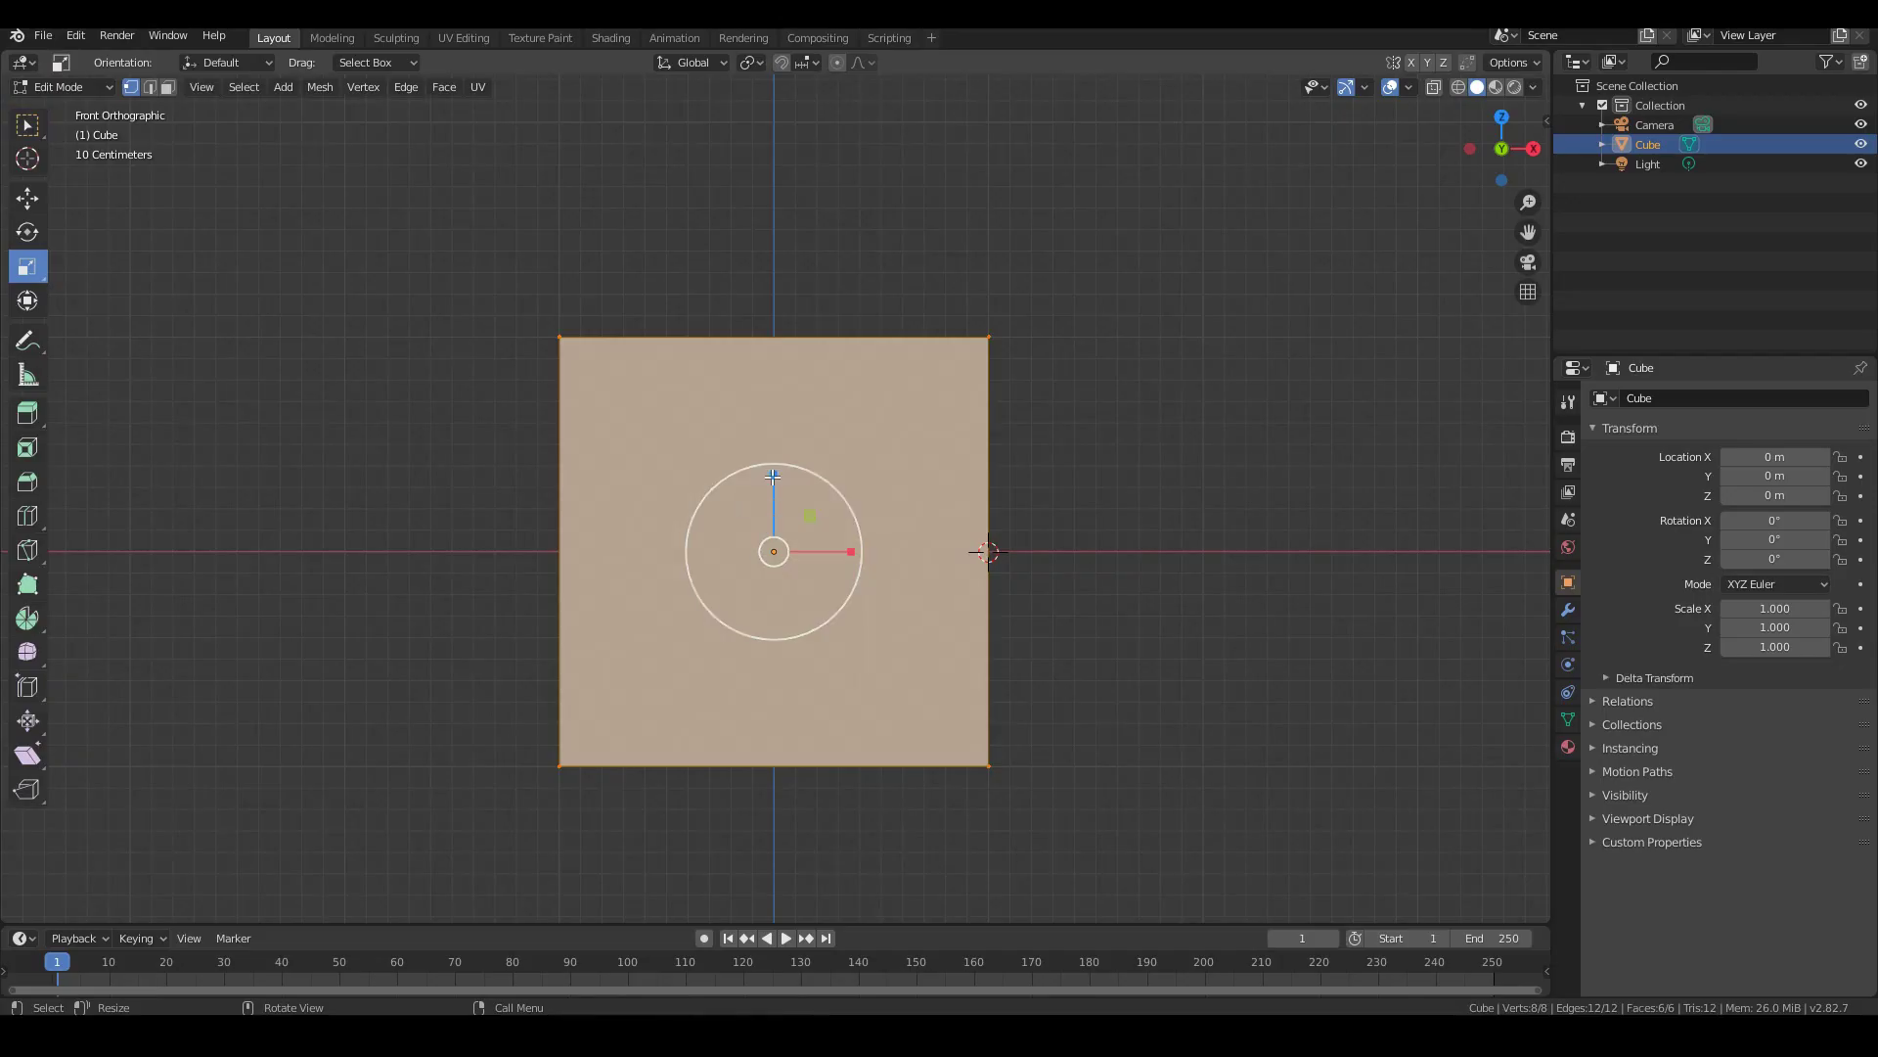
Scale the cube to 0.273 on Z, then uniformly to 0.511, making a flat slab
drag(773, 477, 764, 537)
scroll(837, 611, up, 4)
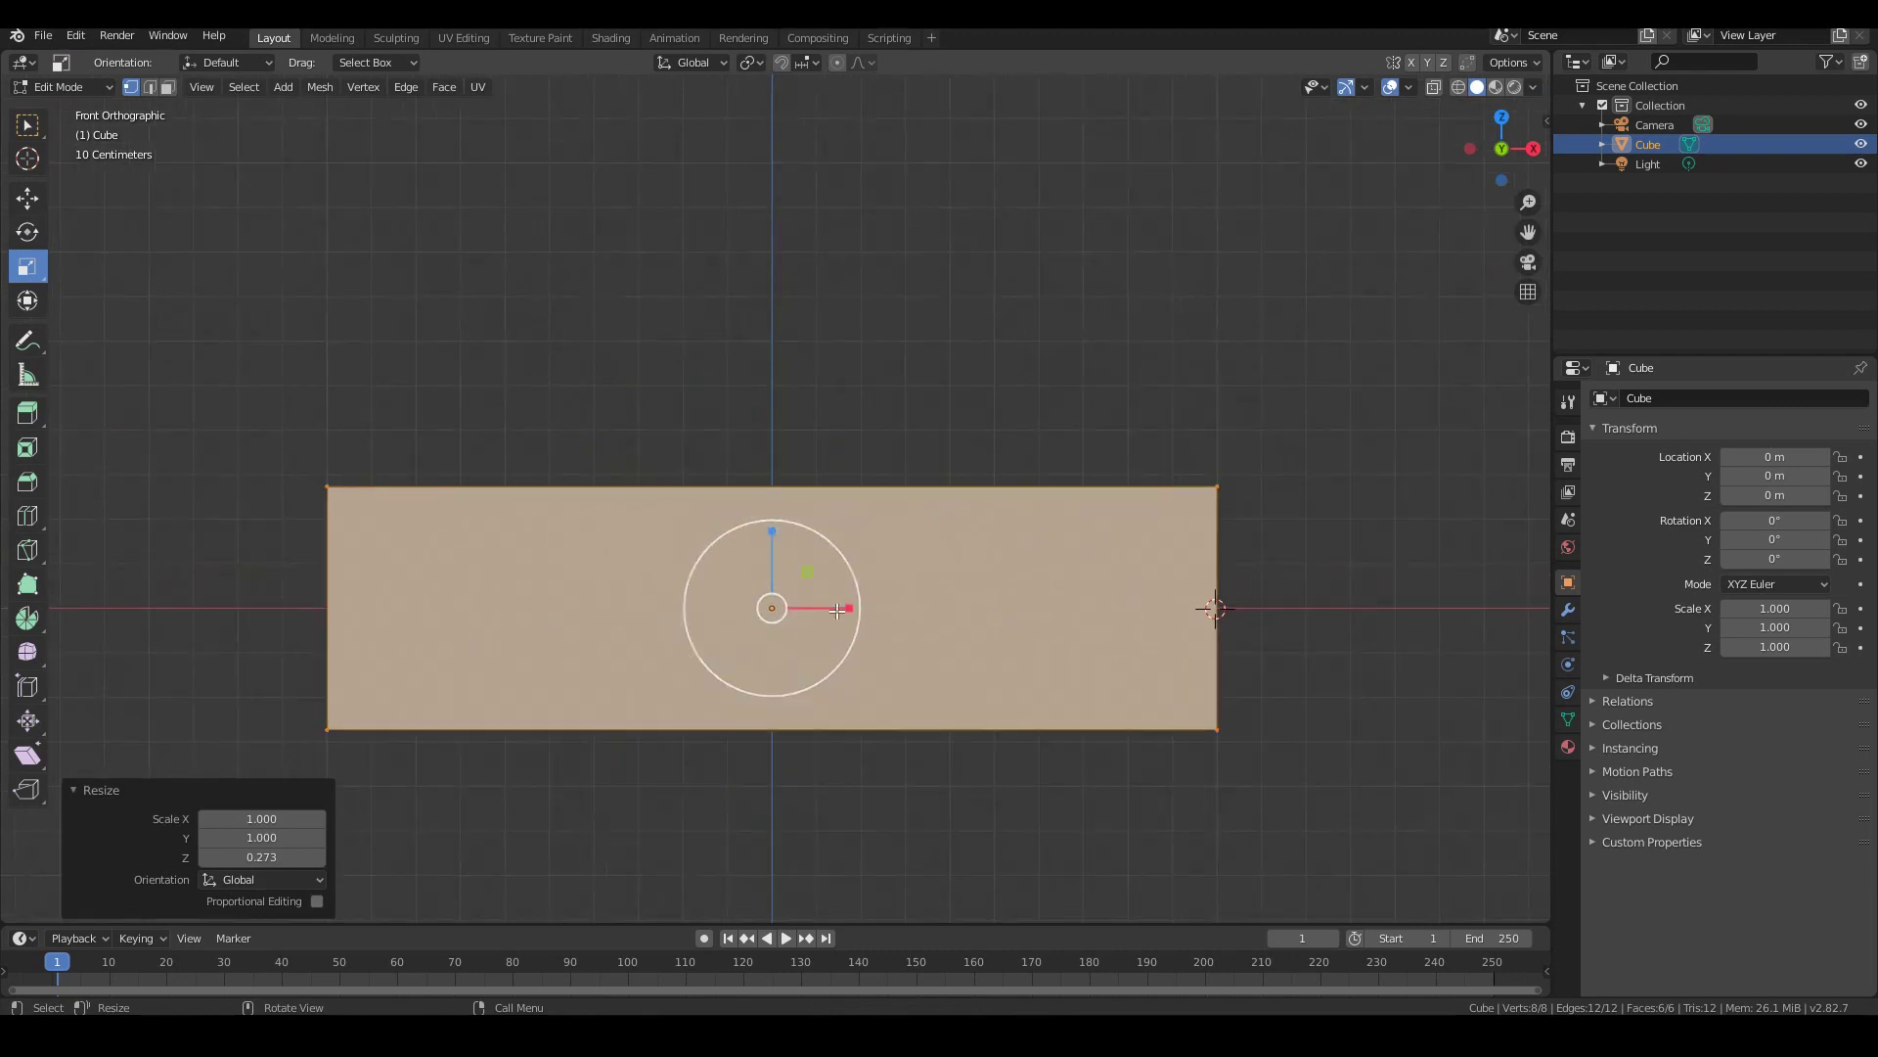
drag(853, 651, 806, 637)
scroll(806, 637, down, 3)
scroll(806, 637, down, 2)
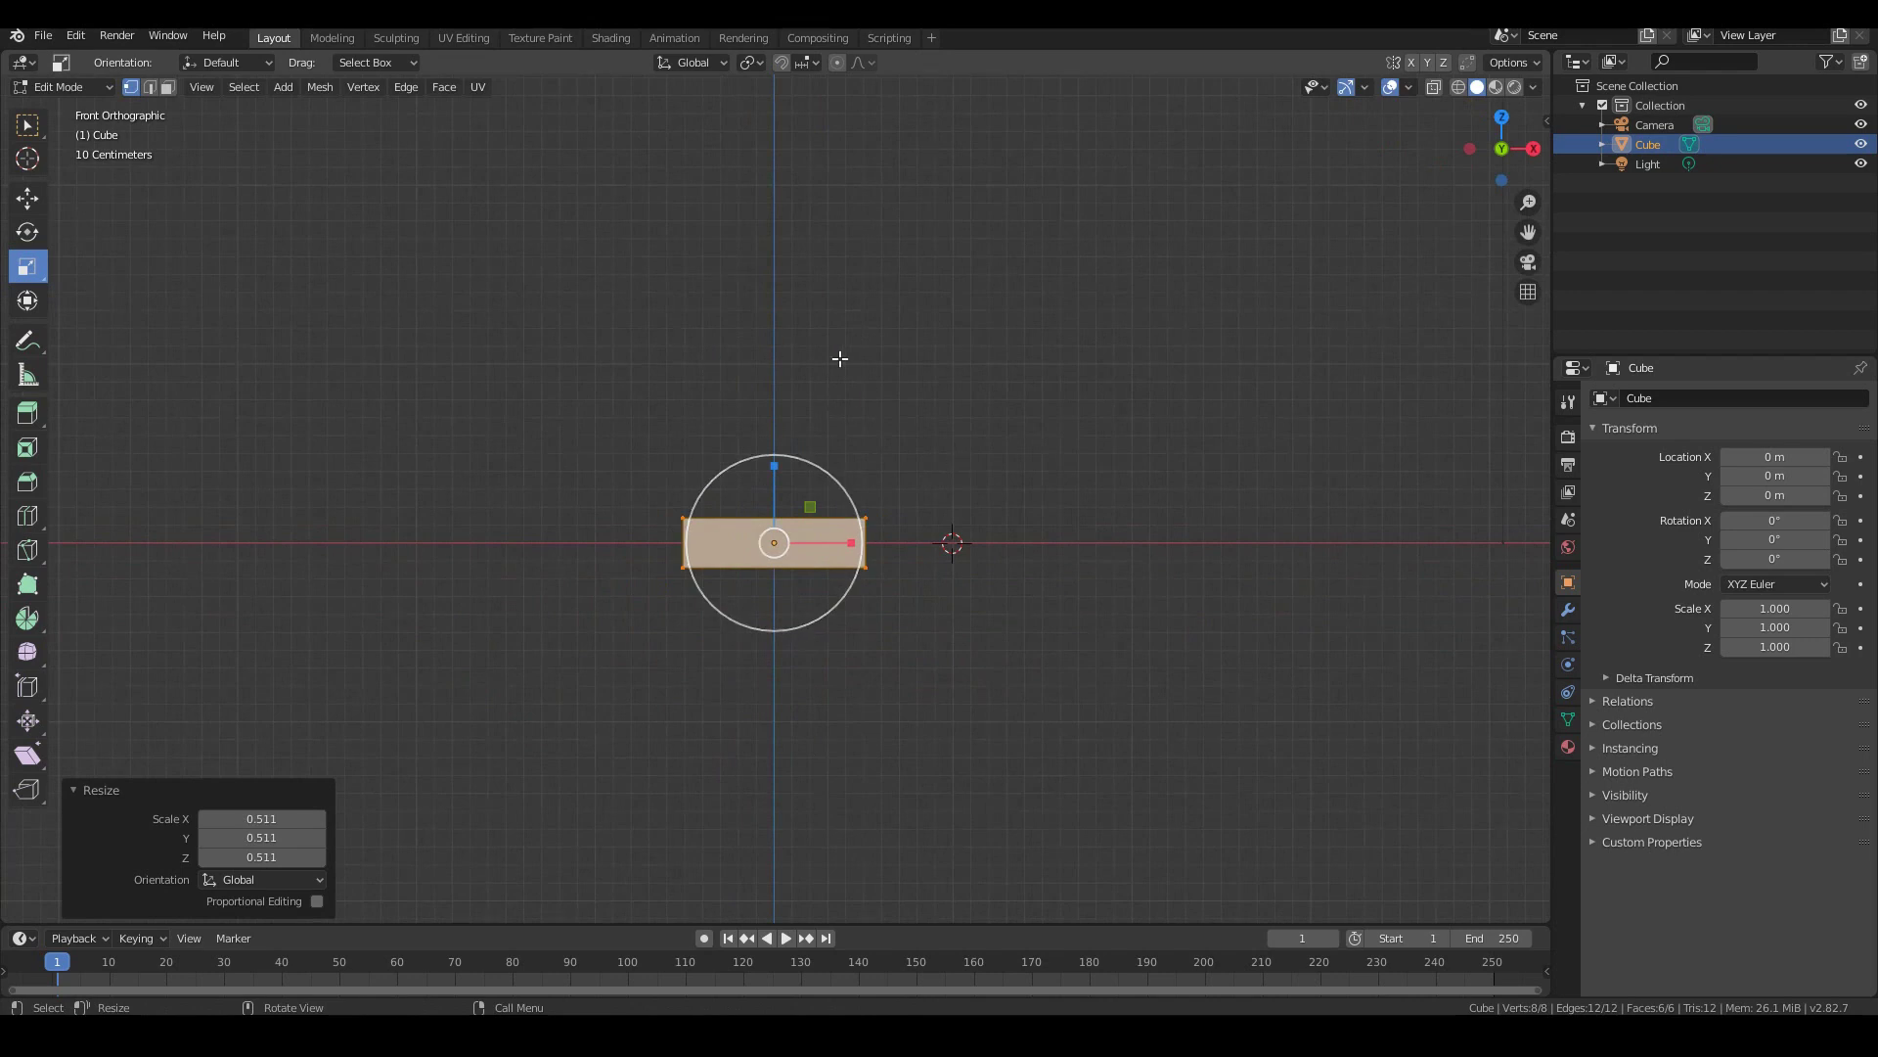
scroll(913, 499, up, 5)
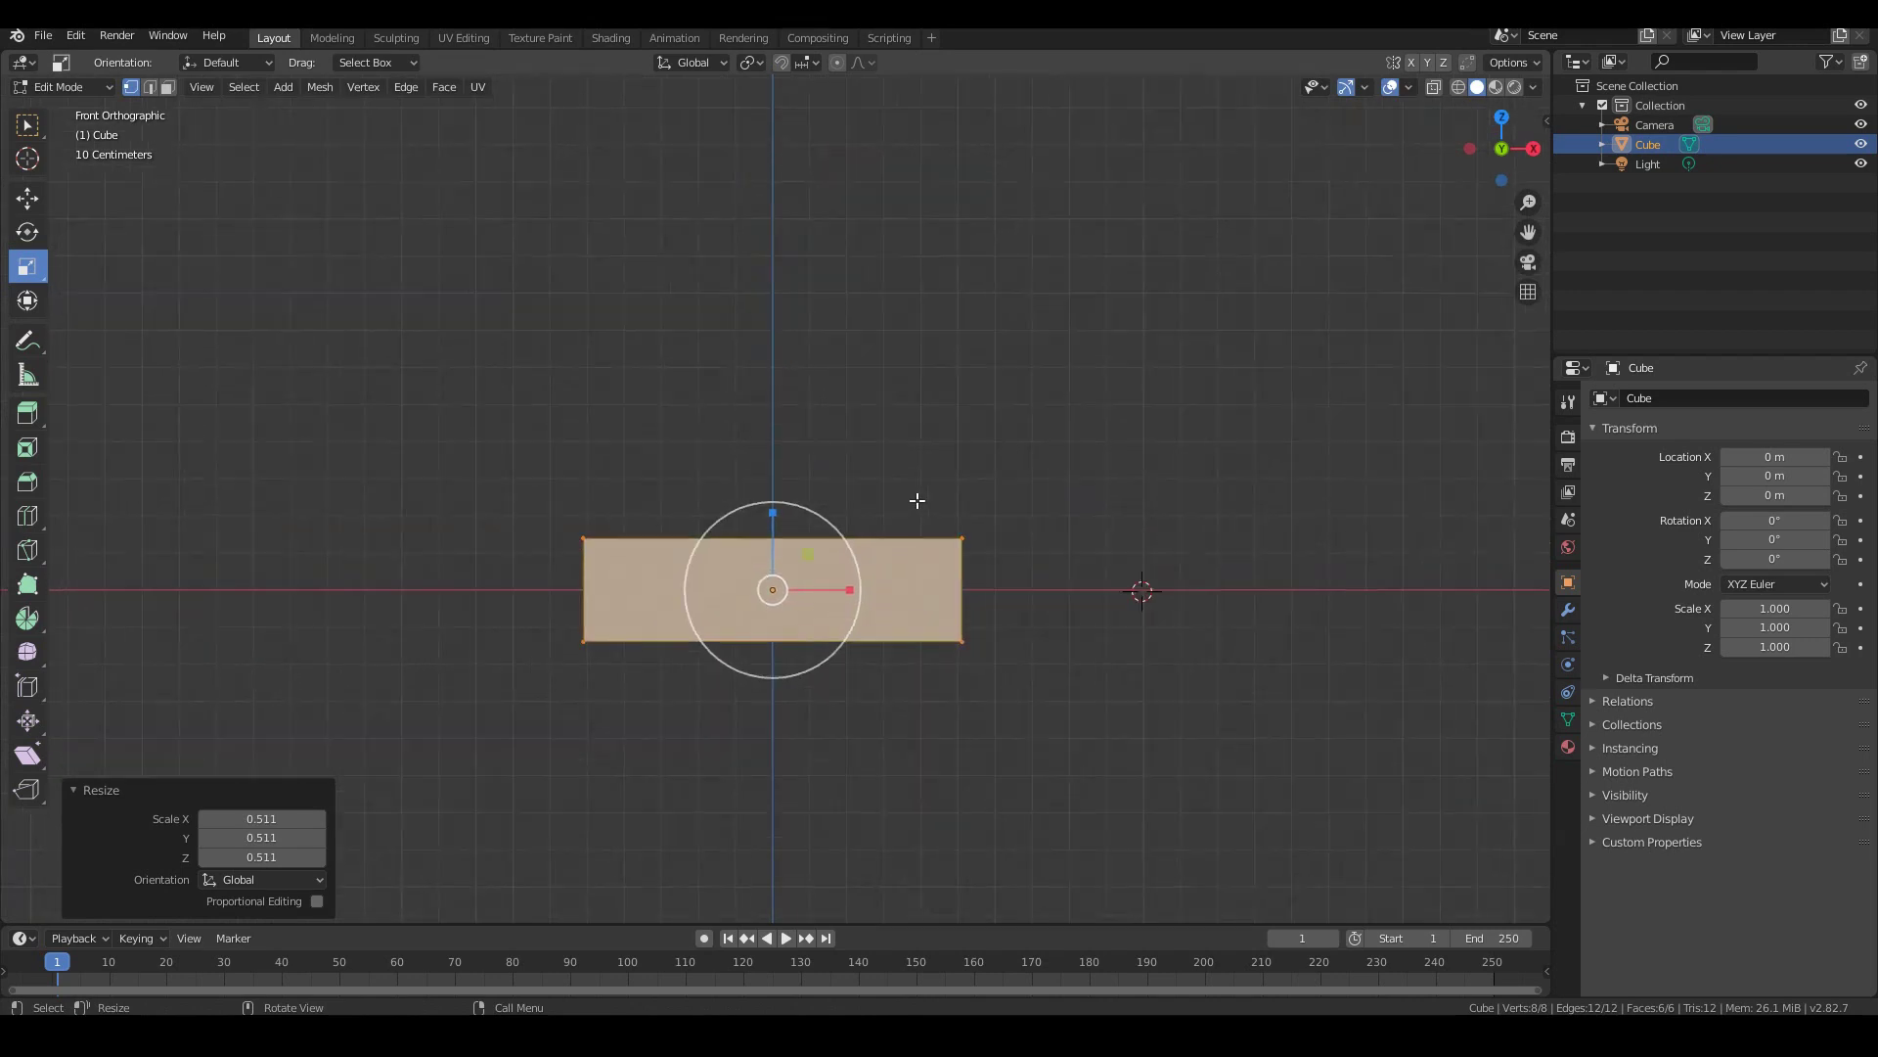
scroll(781, 565, up, 1)
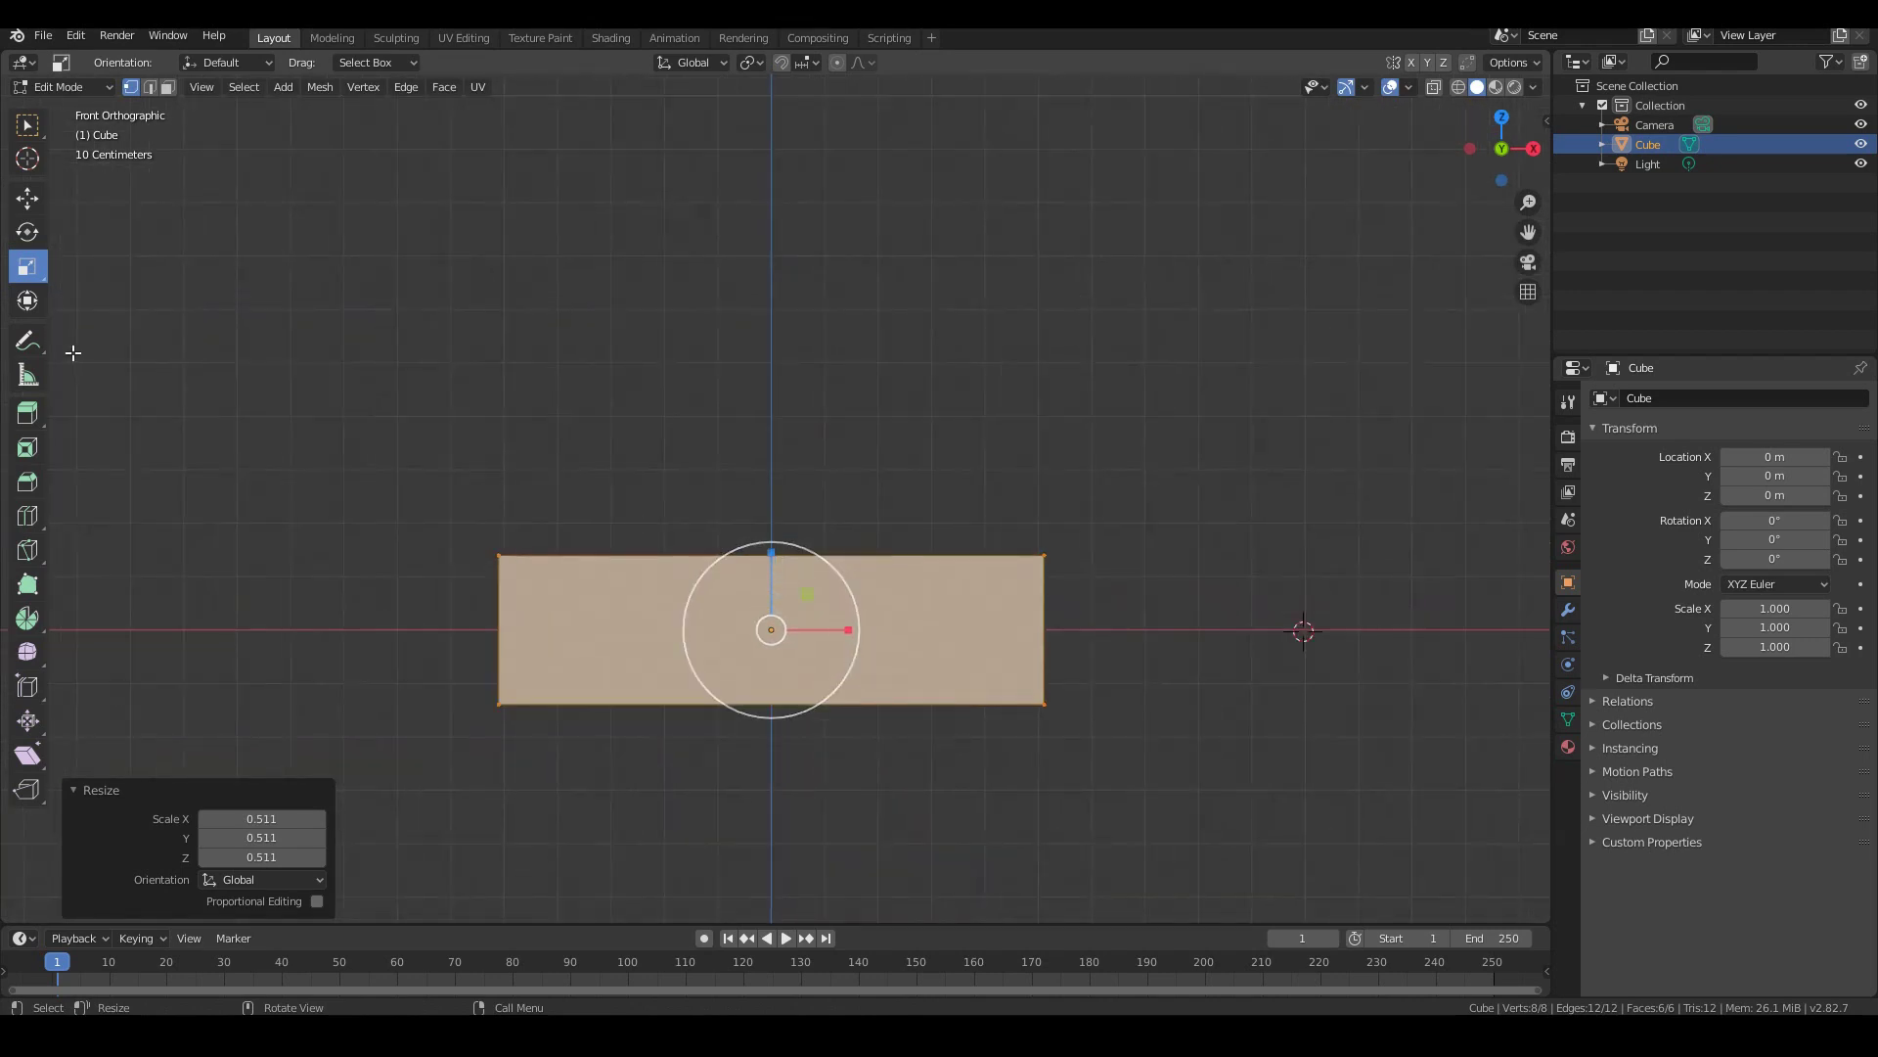
Raise the slab about 0.25 m along Z above the ground line
click(28, 204)
drag(760, 562, 760, 426)
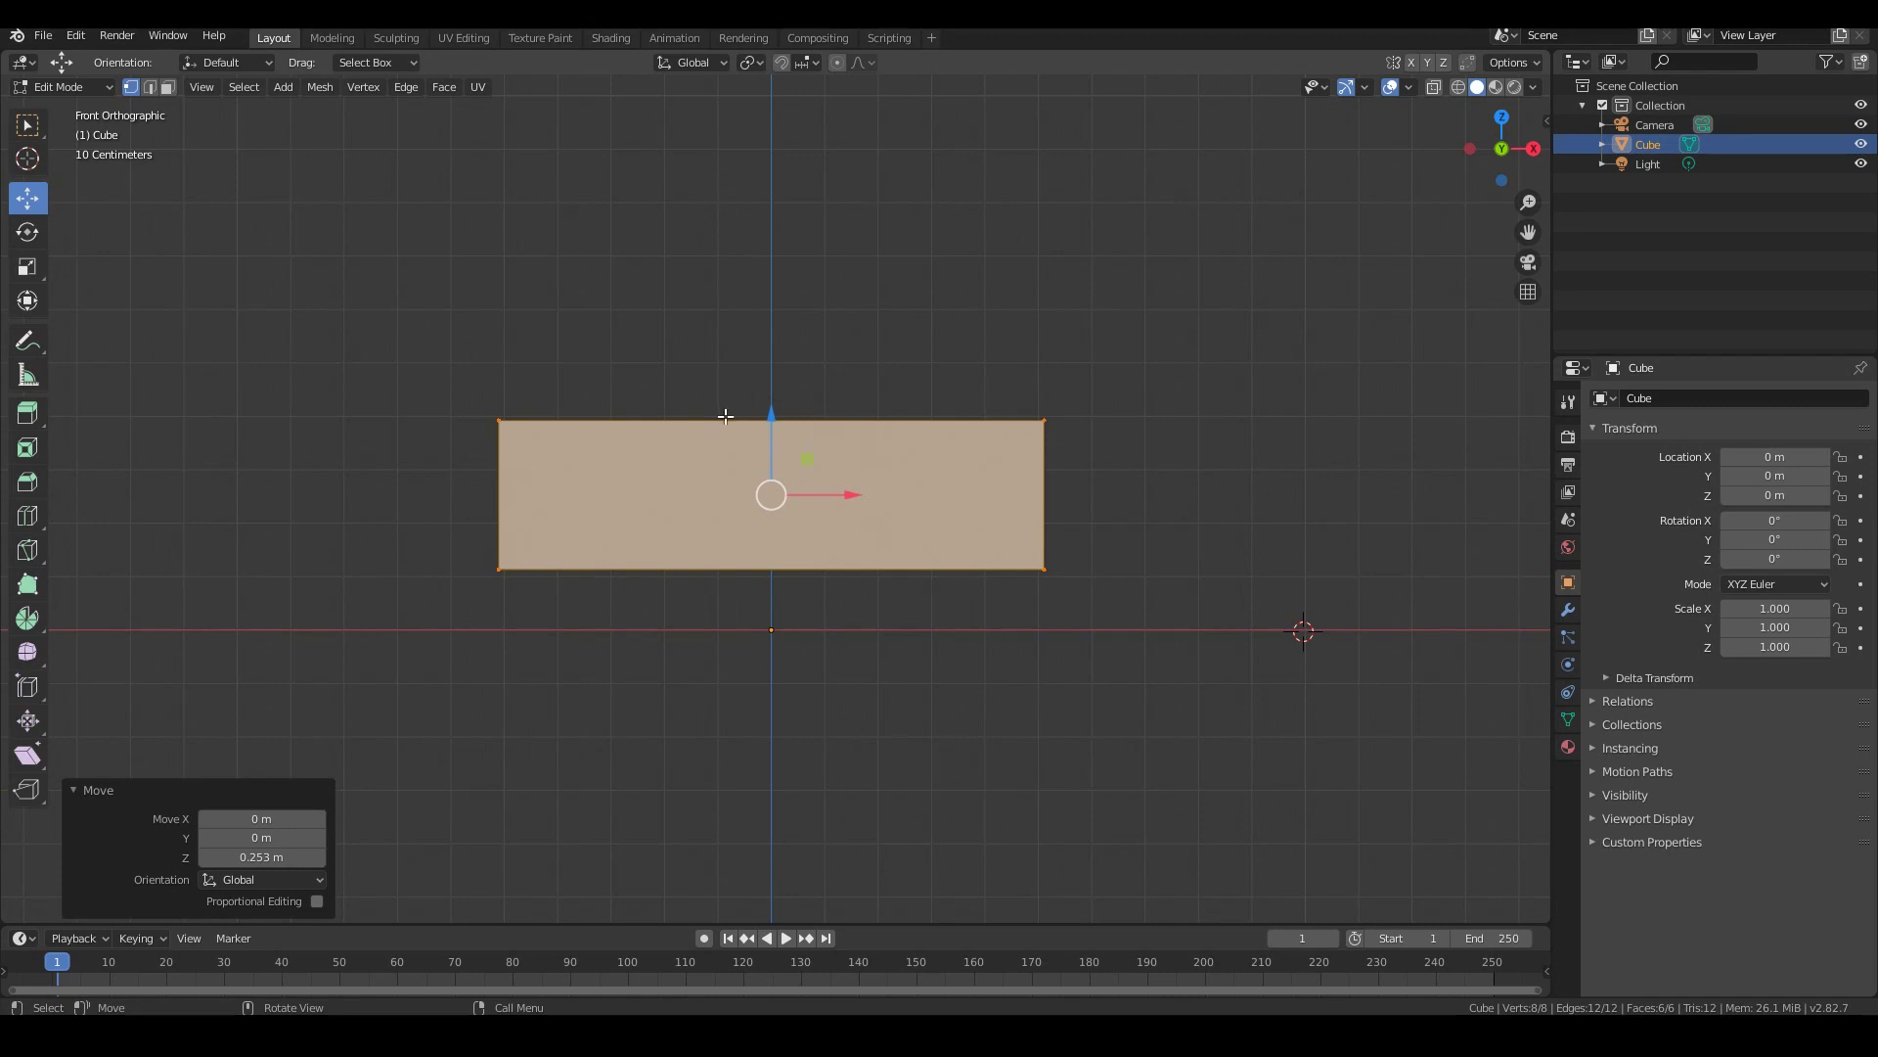
drag(772, 418, 796, 413)
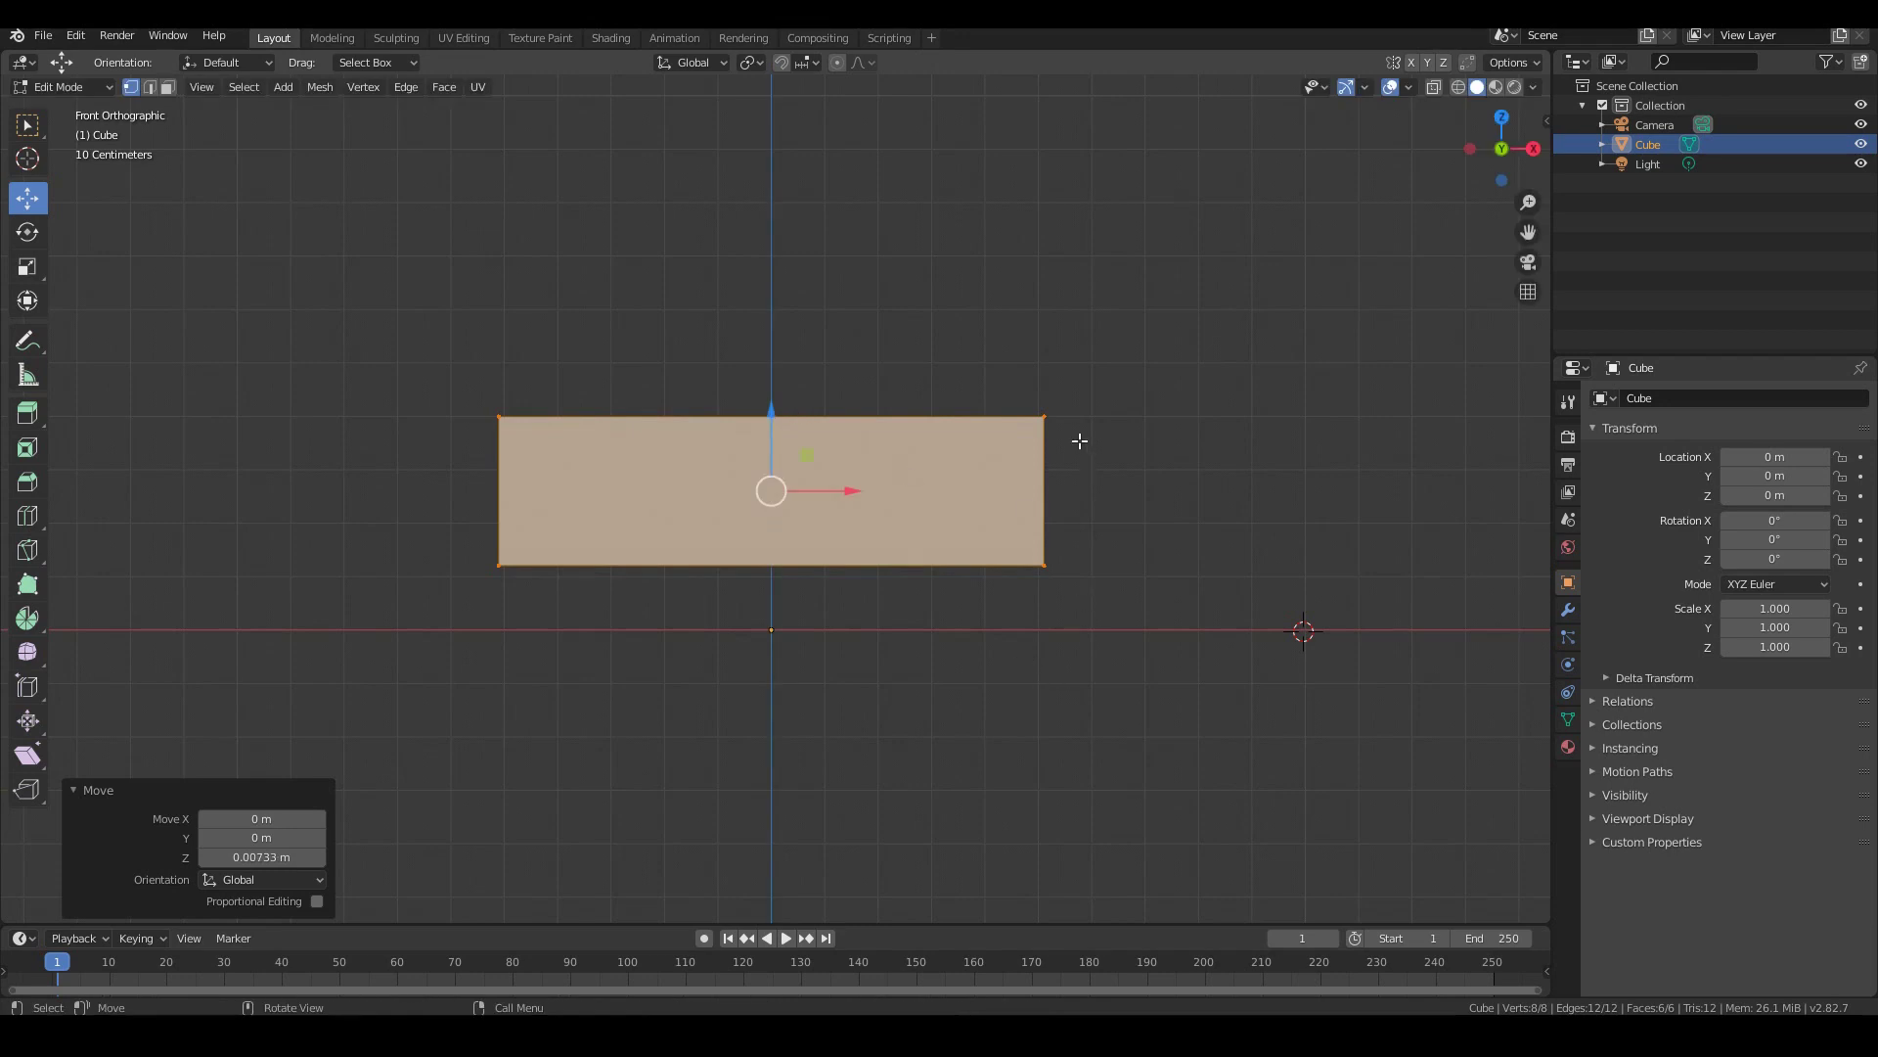
Scale the slab inward along Y to narrow its front-to-back depth
scroll(1033, 316, up, 3)
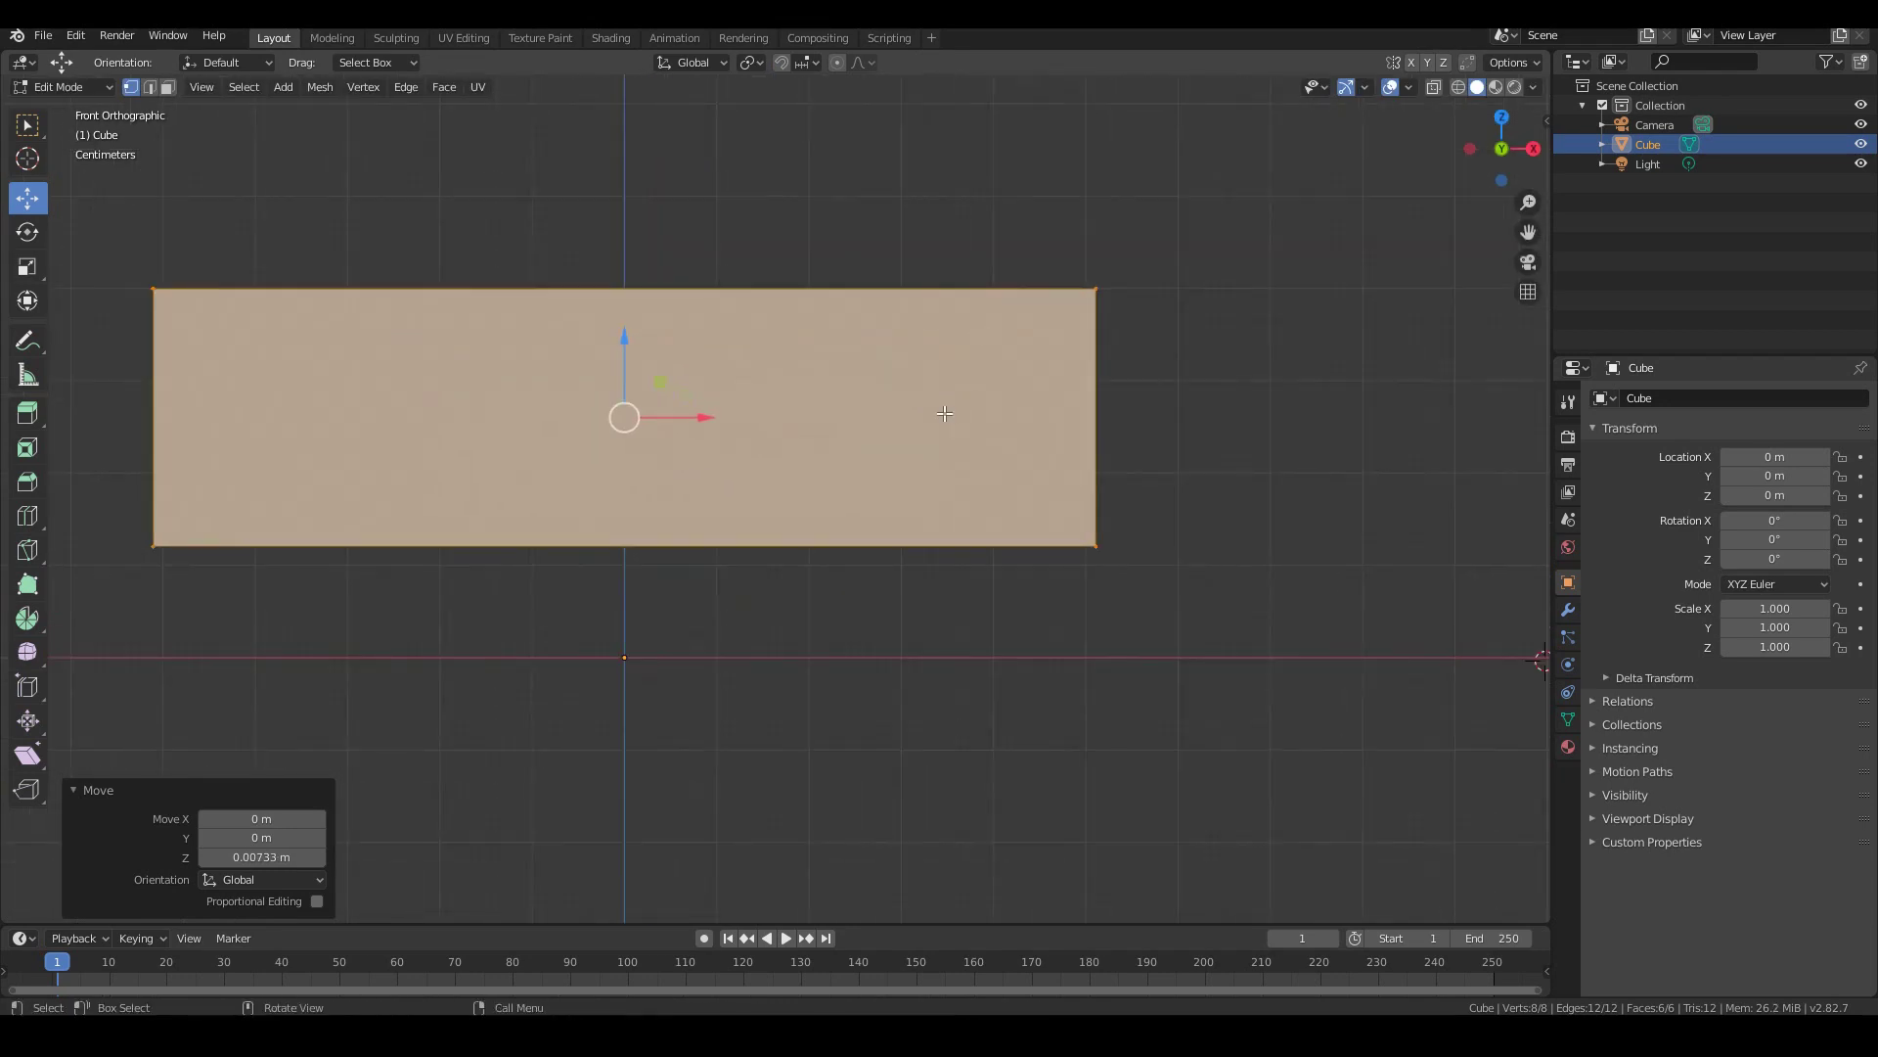
middle_drag(842, 342, 940, 424)
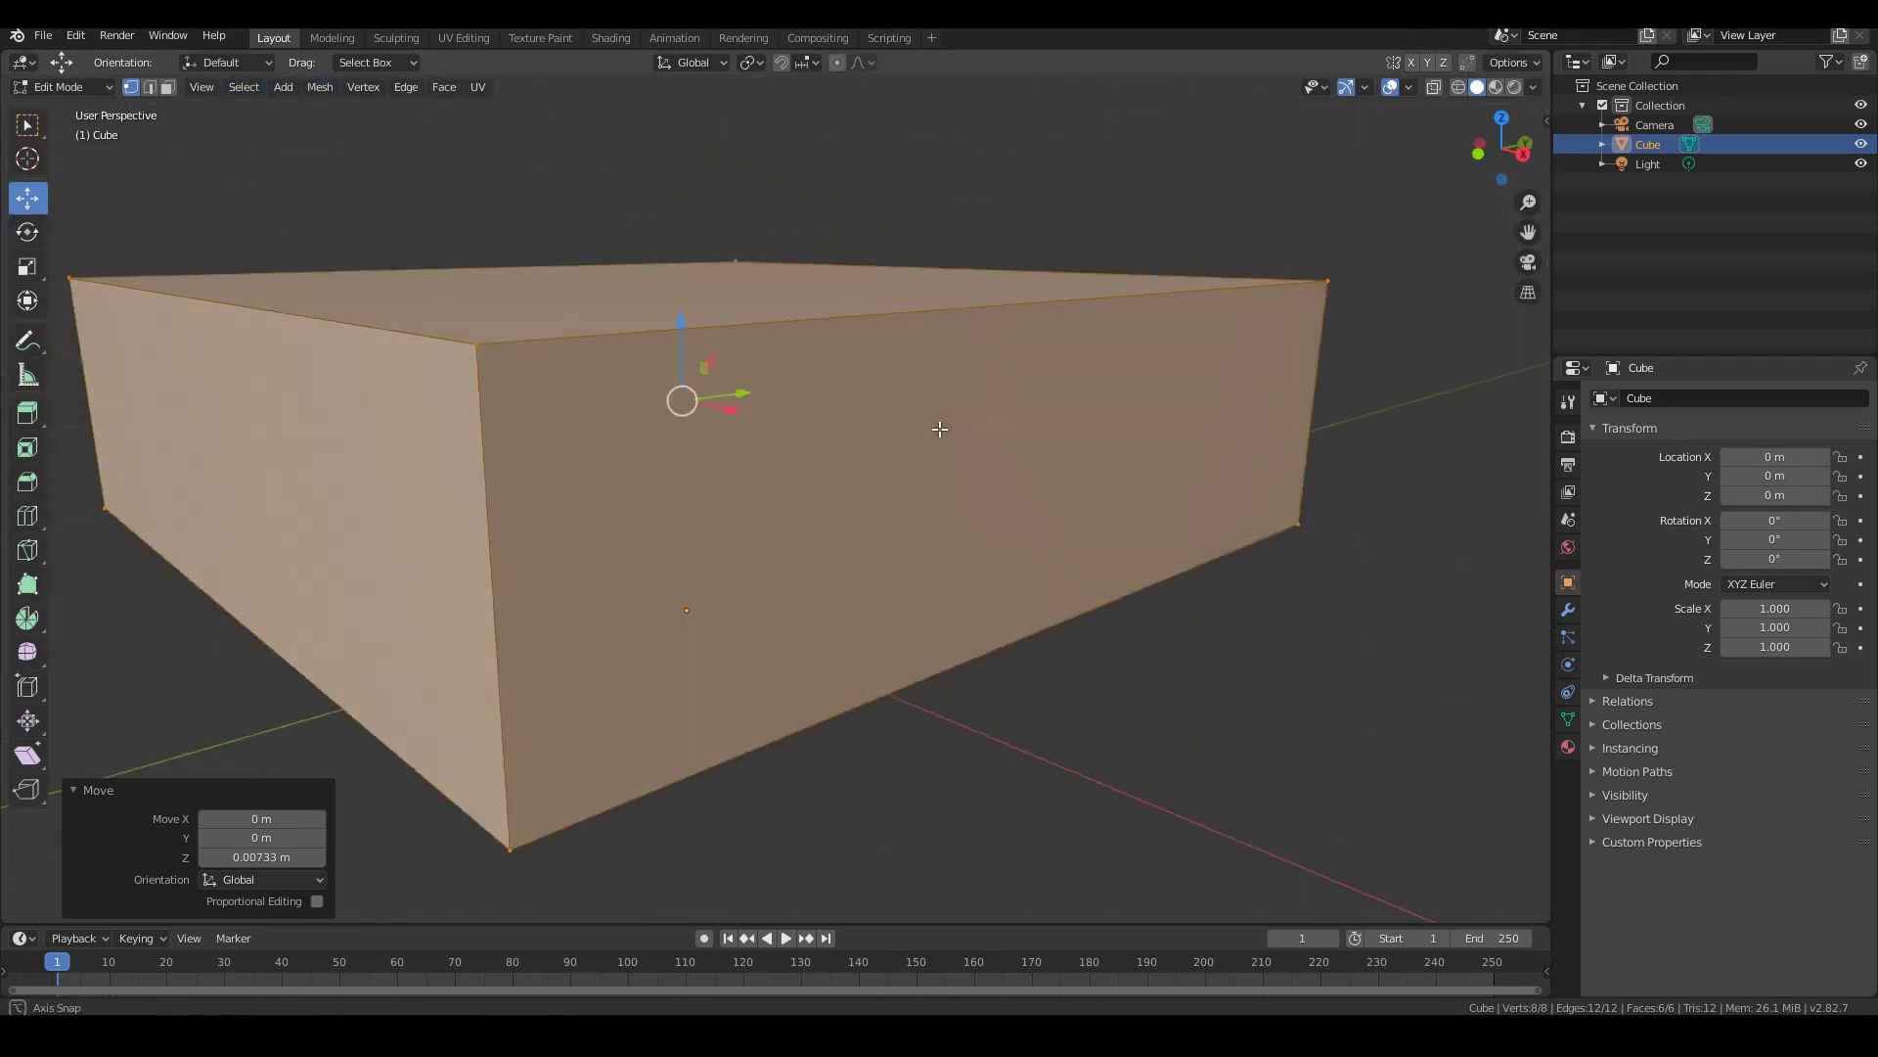
scroll(930, 432, down, 3)
scroll(855, 479, down, 2)
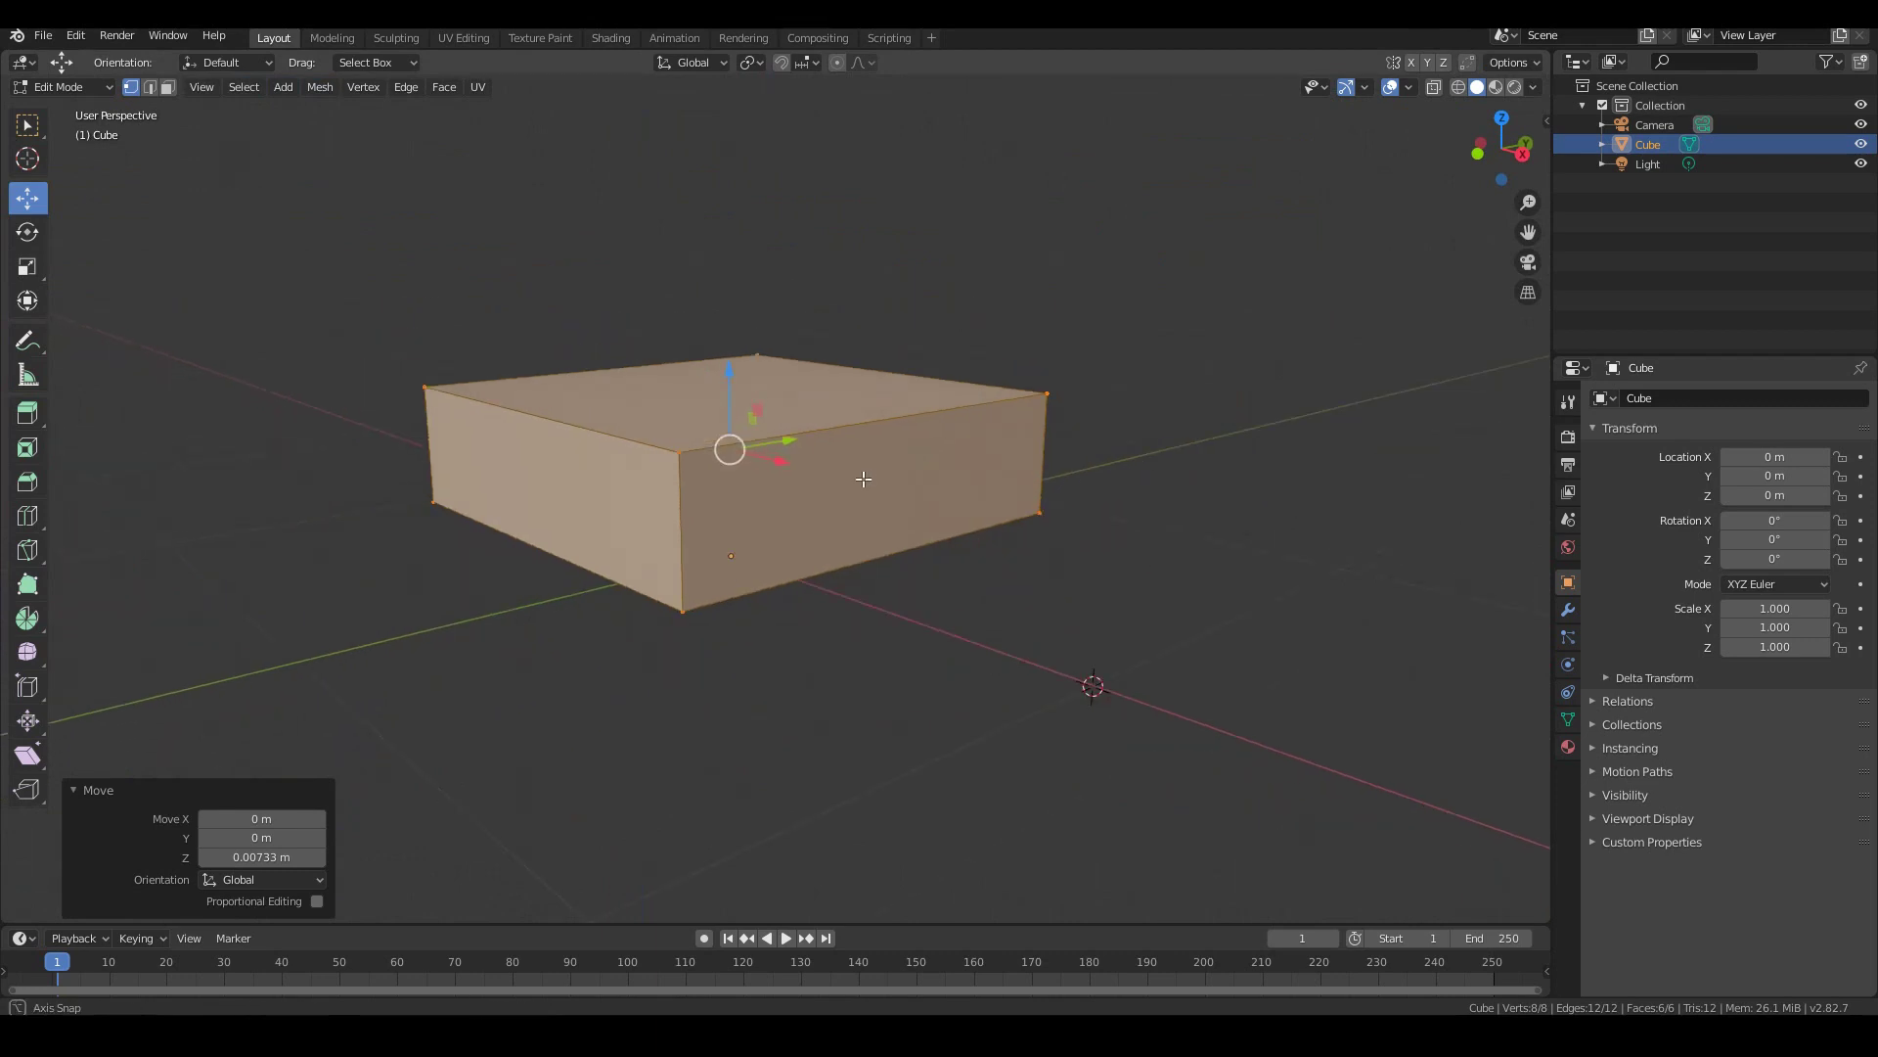
click(27, 266)
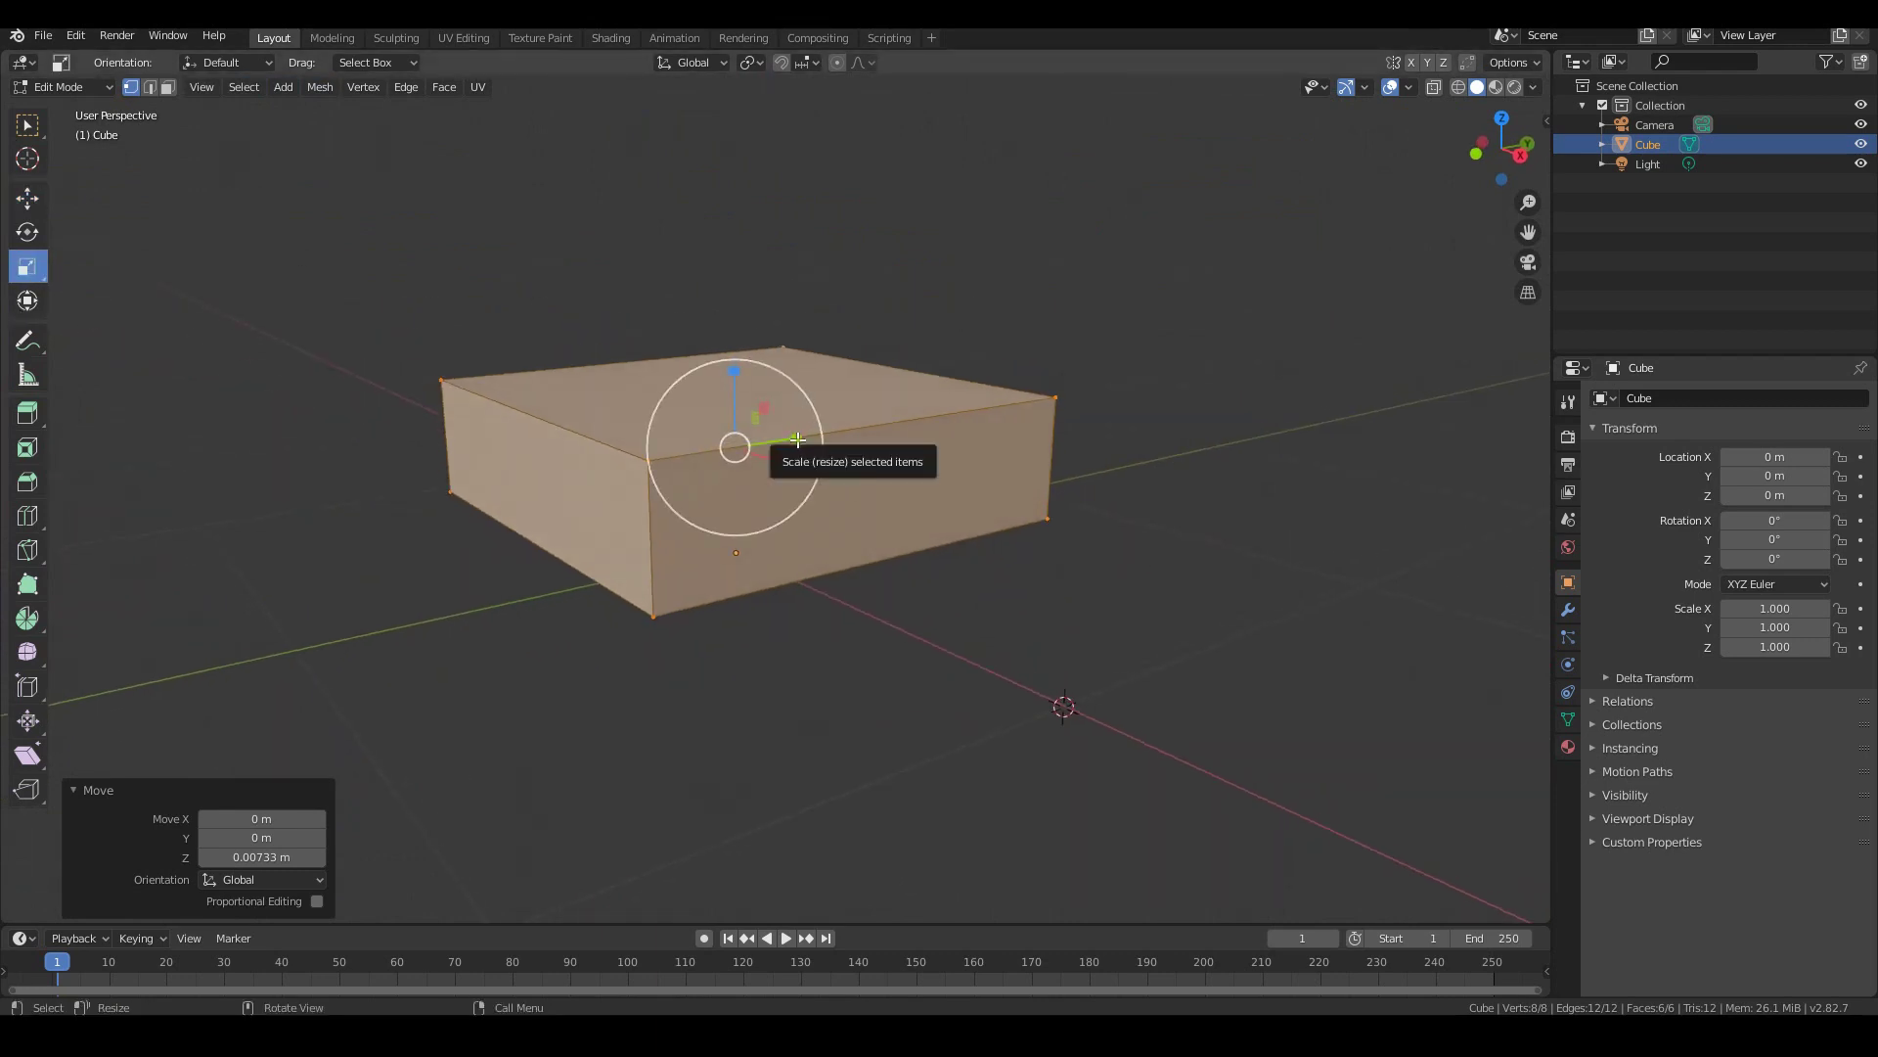
mouse_move(798, 439)
mouse_down()
mouse_move(751, 444)
mouse_move(768, 449)
mouse_up()
middle_drag(768, 449, 867, 446)
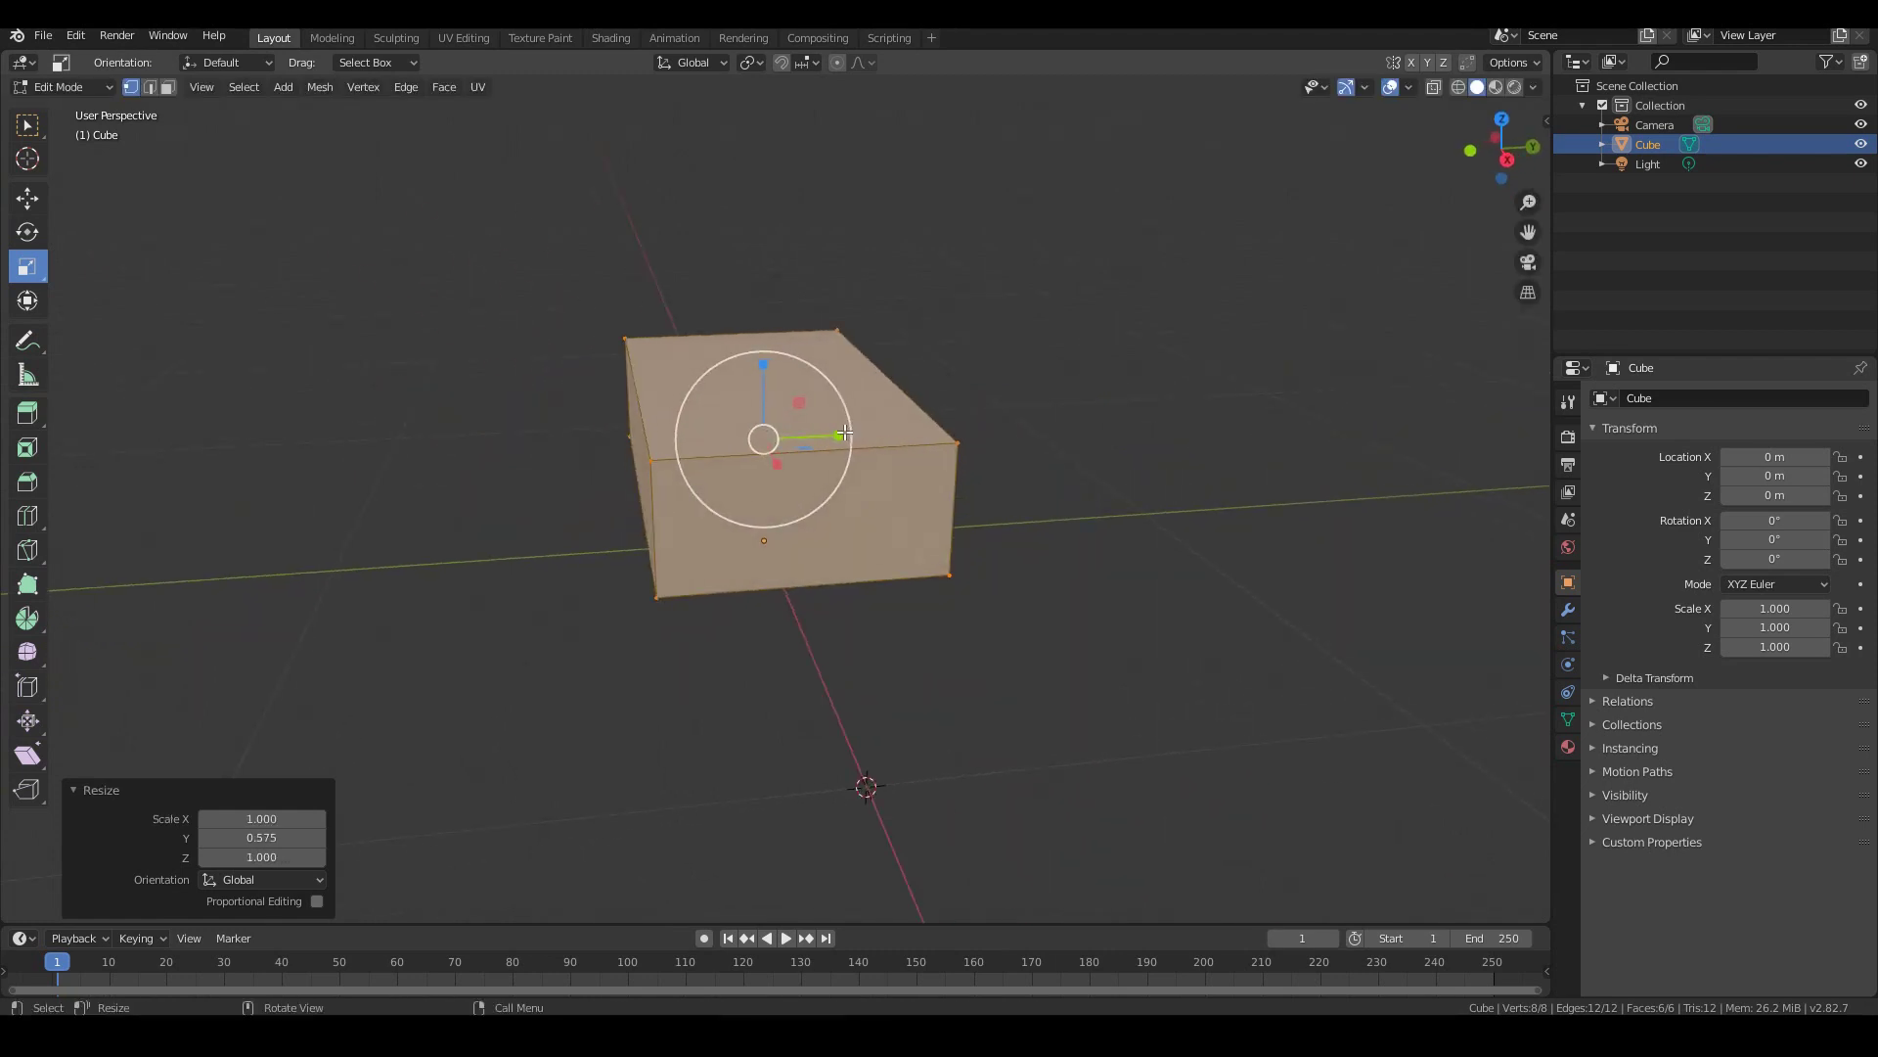
drag(839, 436, 812, 446)
Fine-tune the Y depth while checking from the Right and Front orthographic views
key(KP_3)
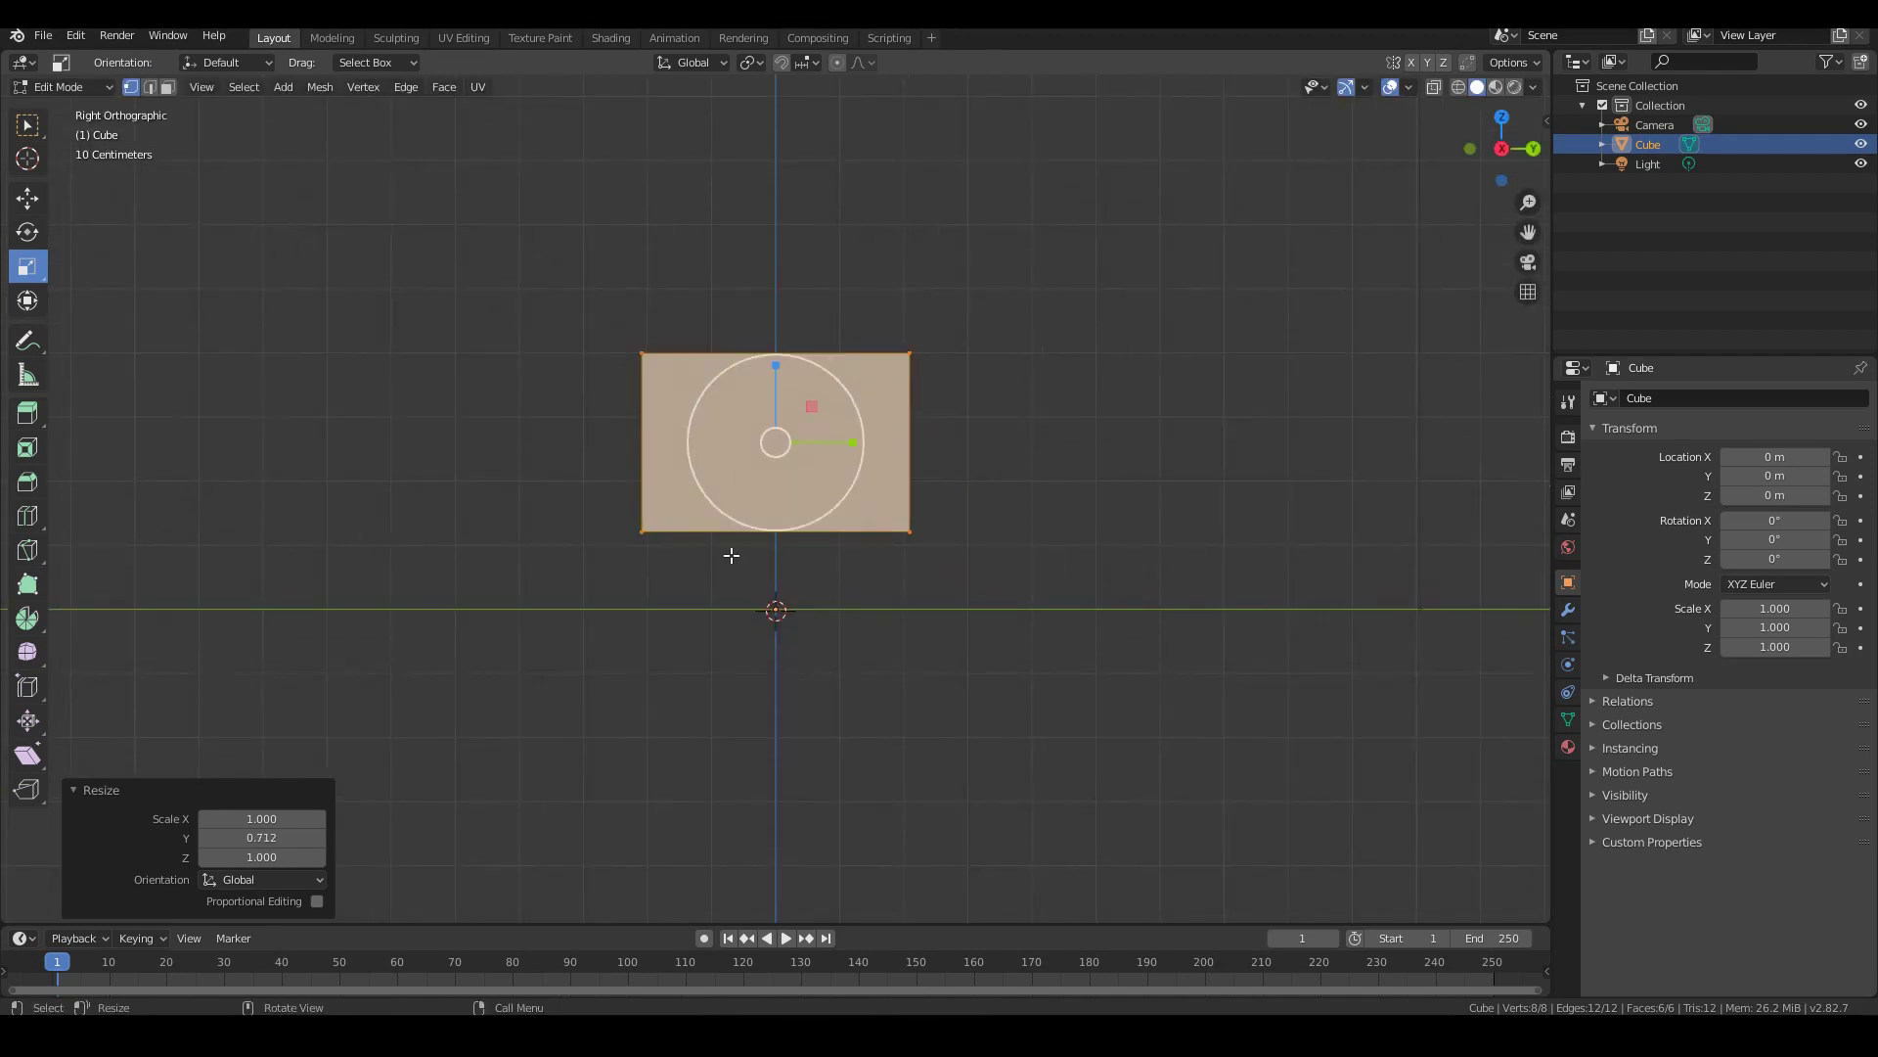
drag(853, 442, 847, 444)
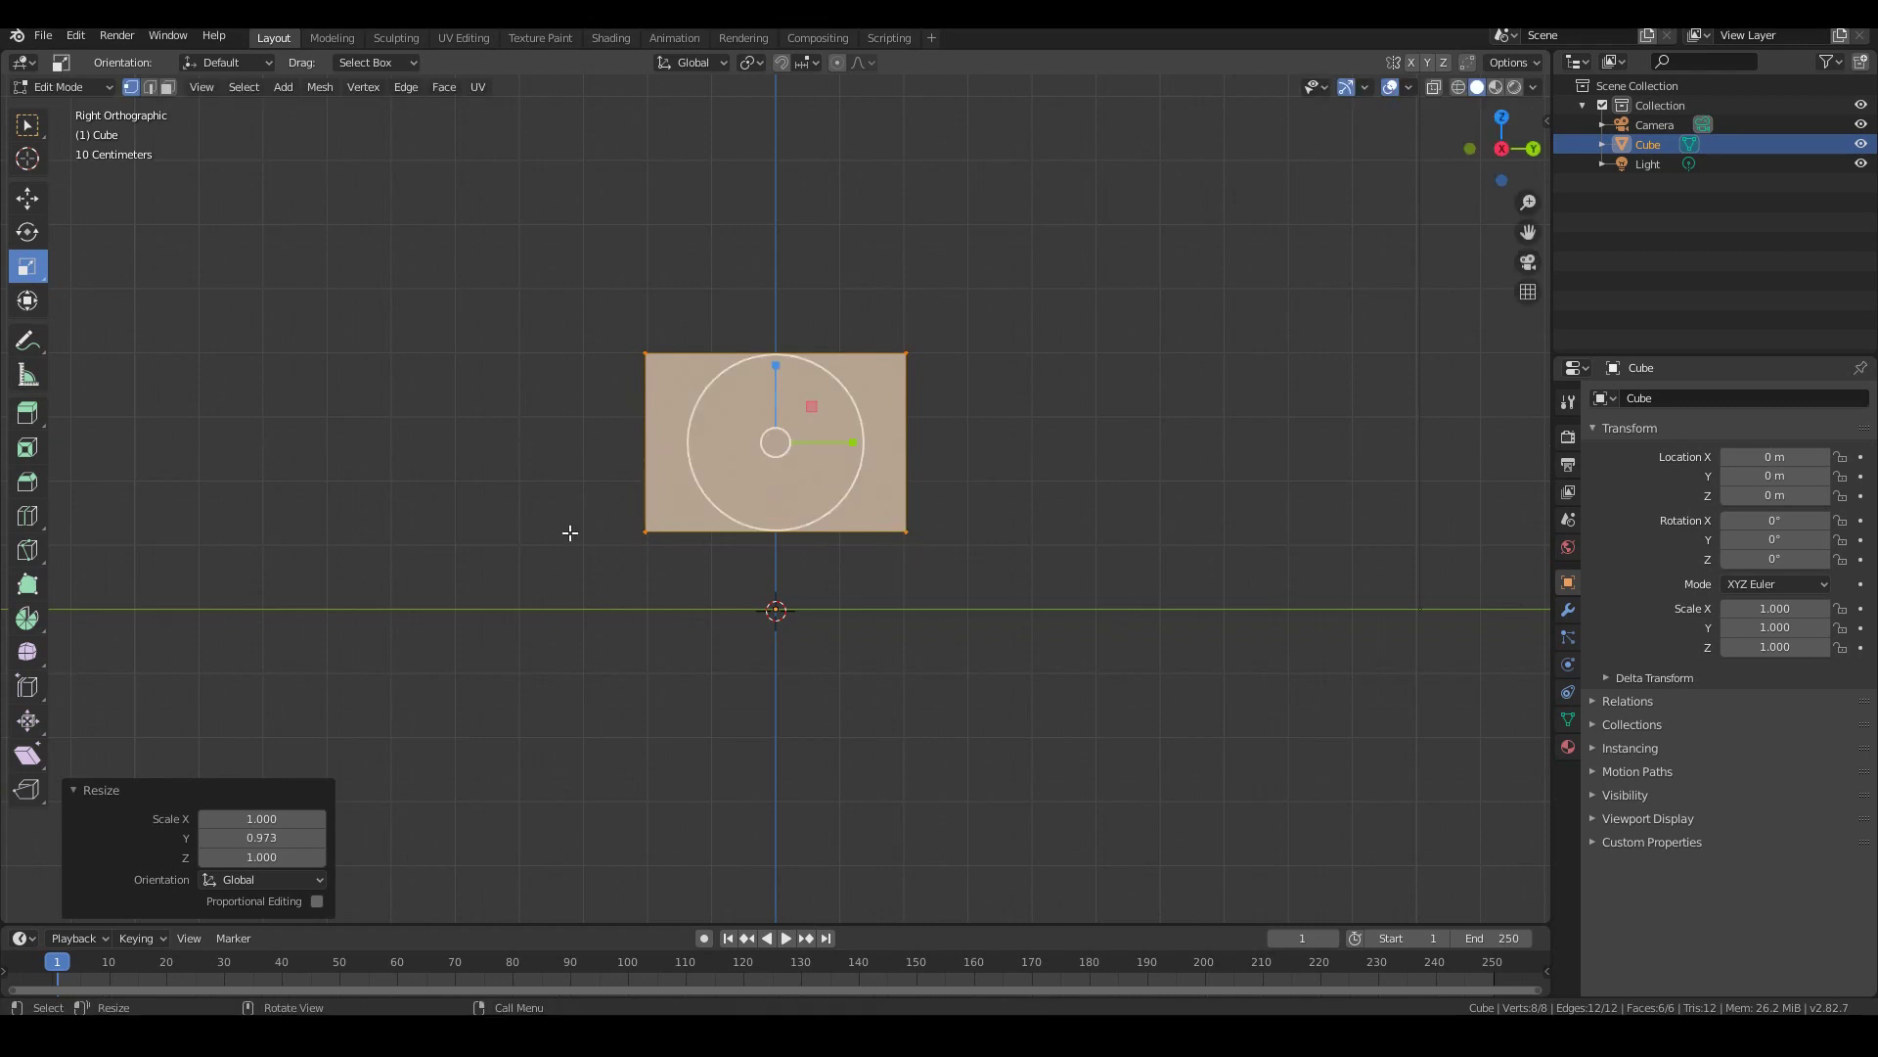
key(KP_1)
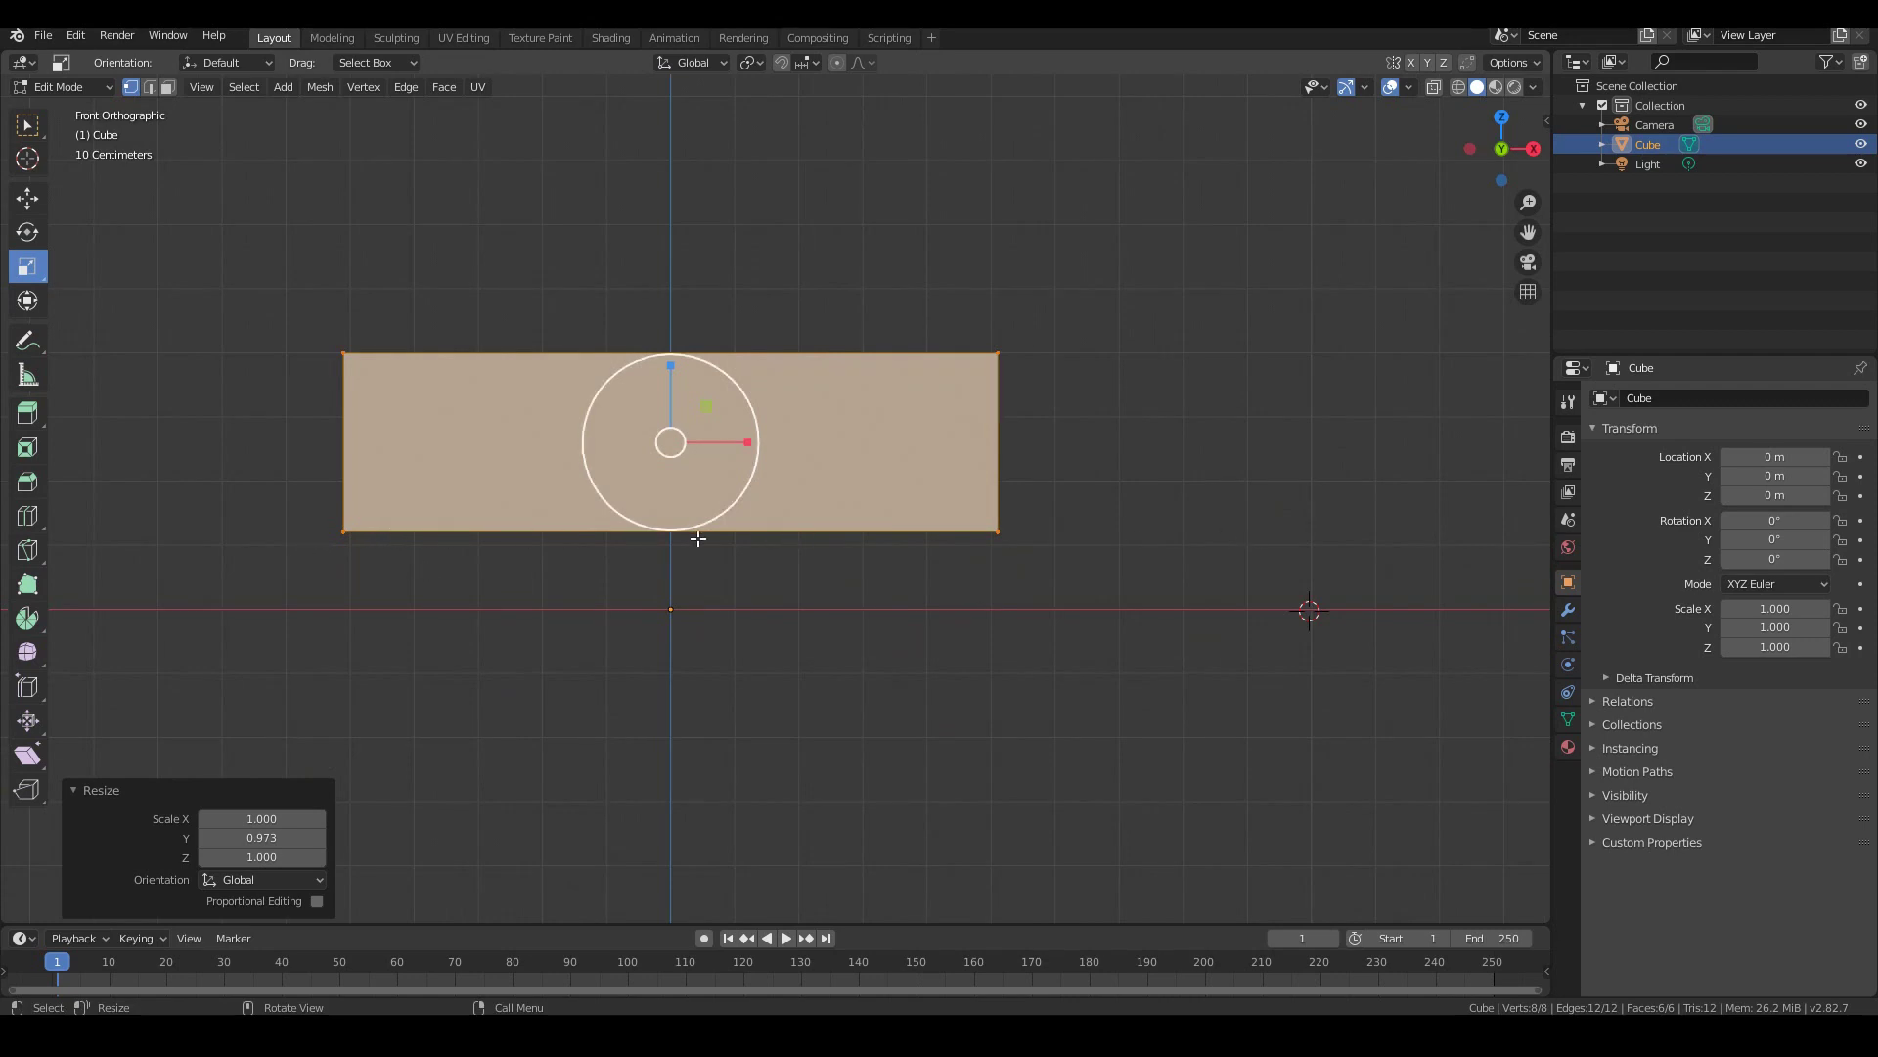
middle_drag(971, 532, 1017, 510)
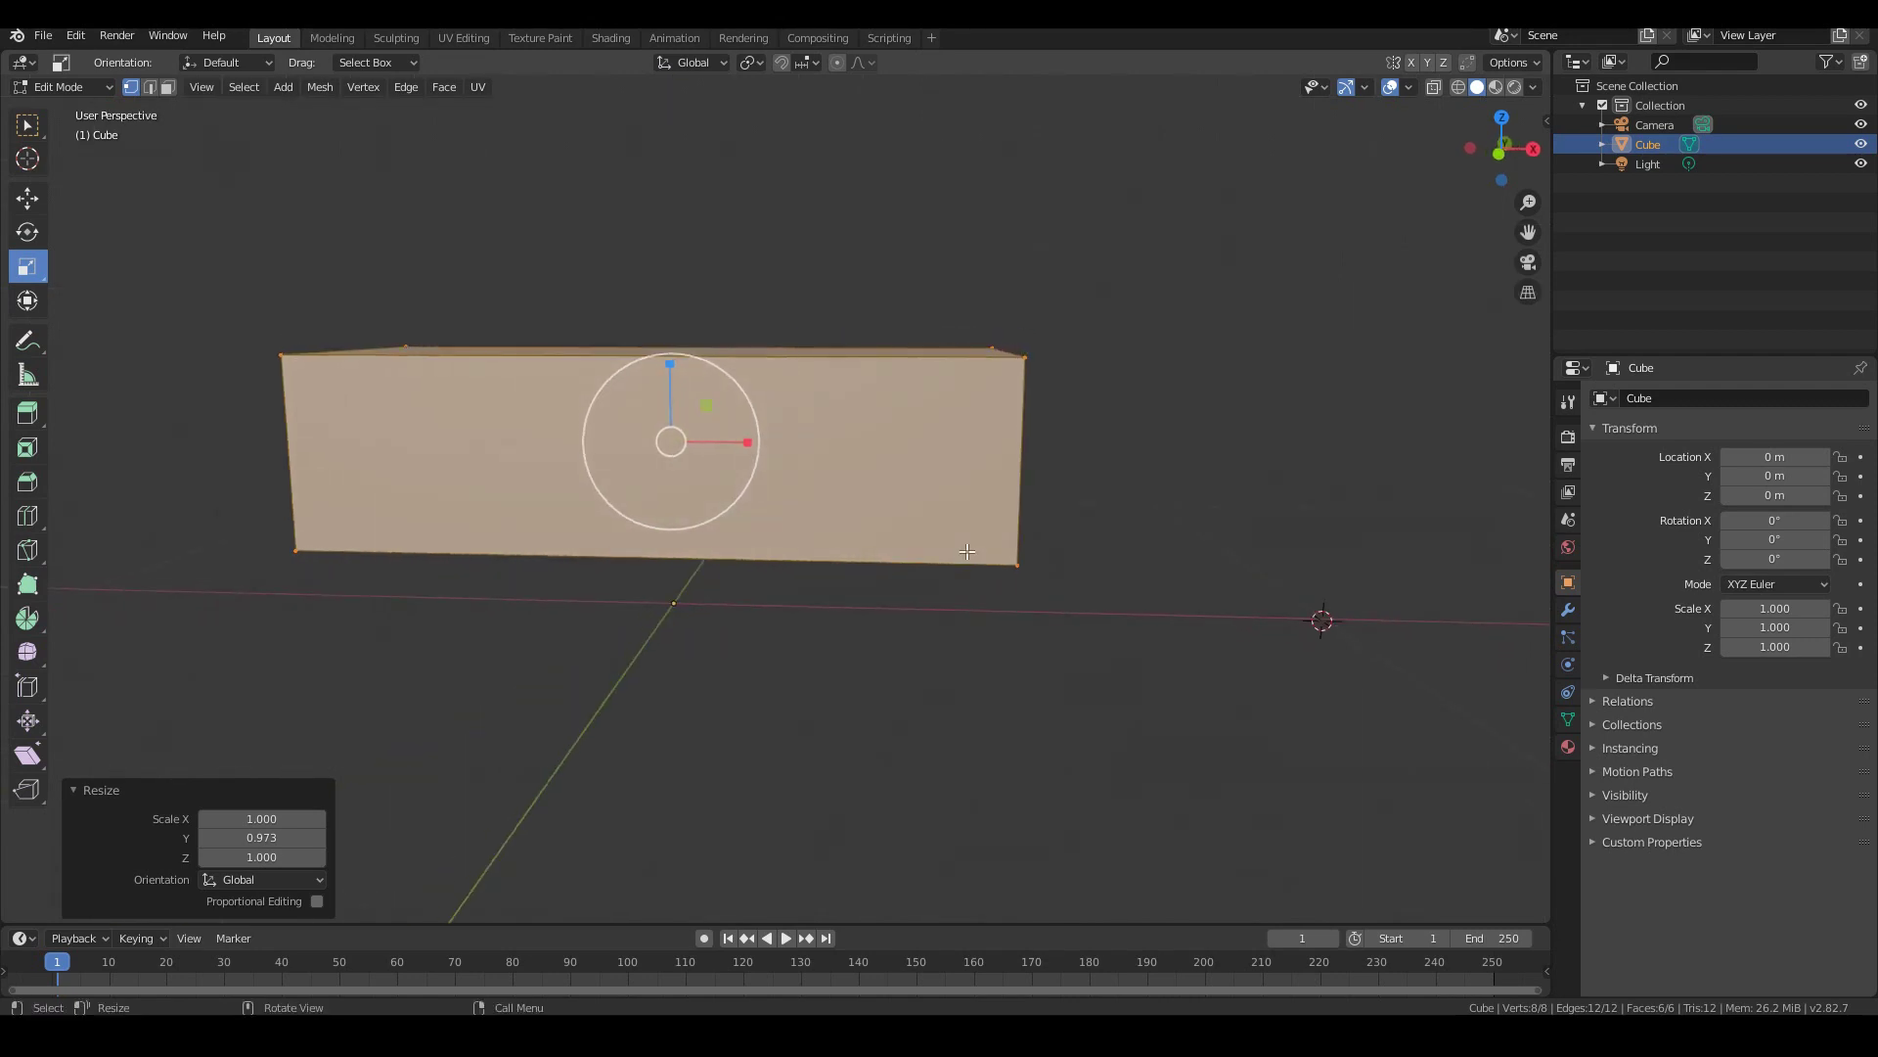
key(KP_1)
middle_drag(1014, 476, 293, 411)
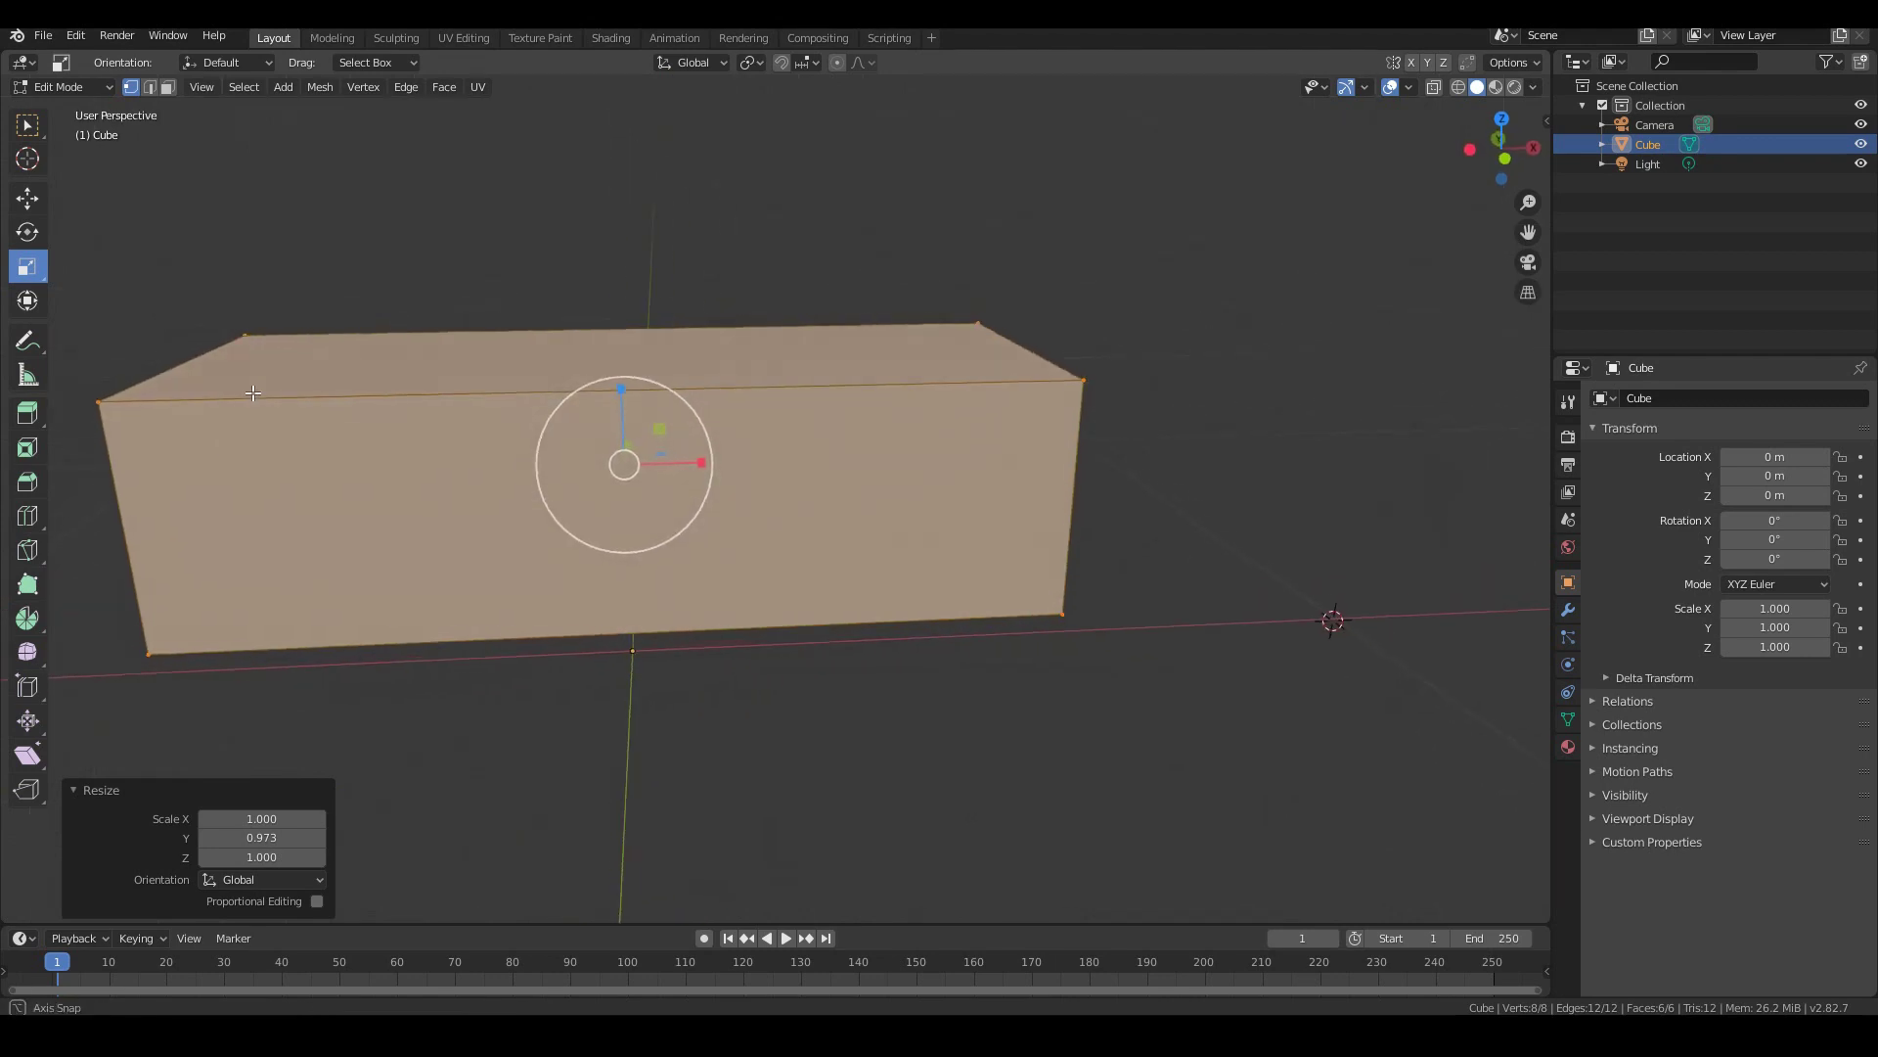
Insert one centred vertical loop cut that splits the block into two equal halves
click(28, 516)
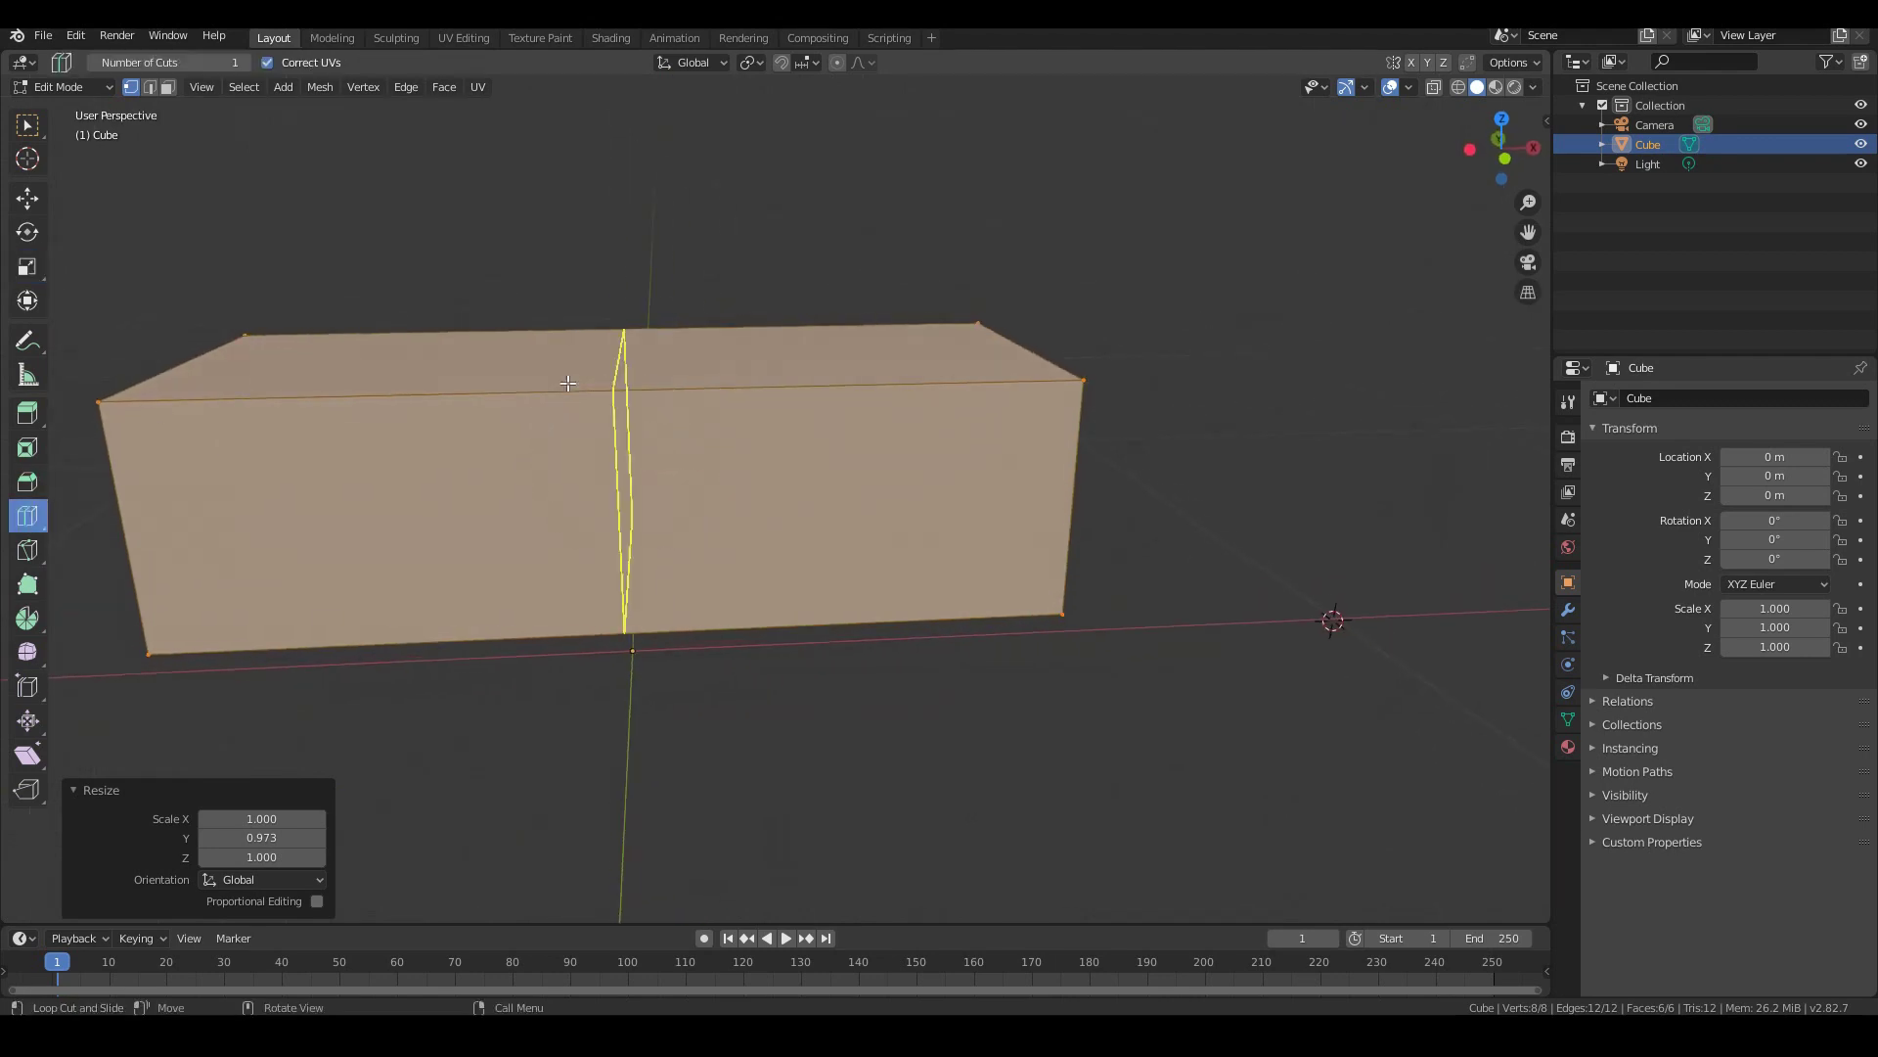
click(634, 373)
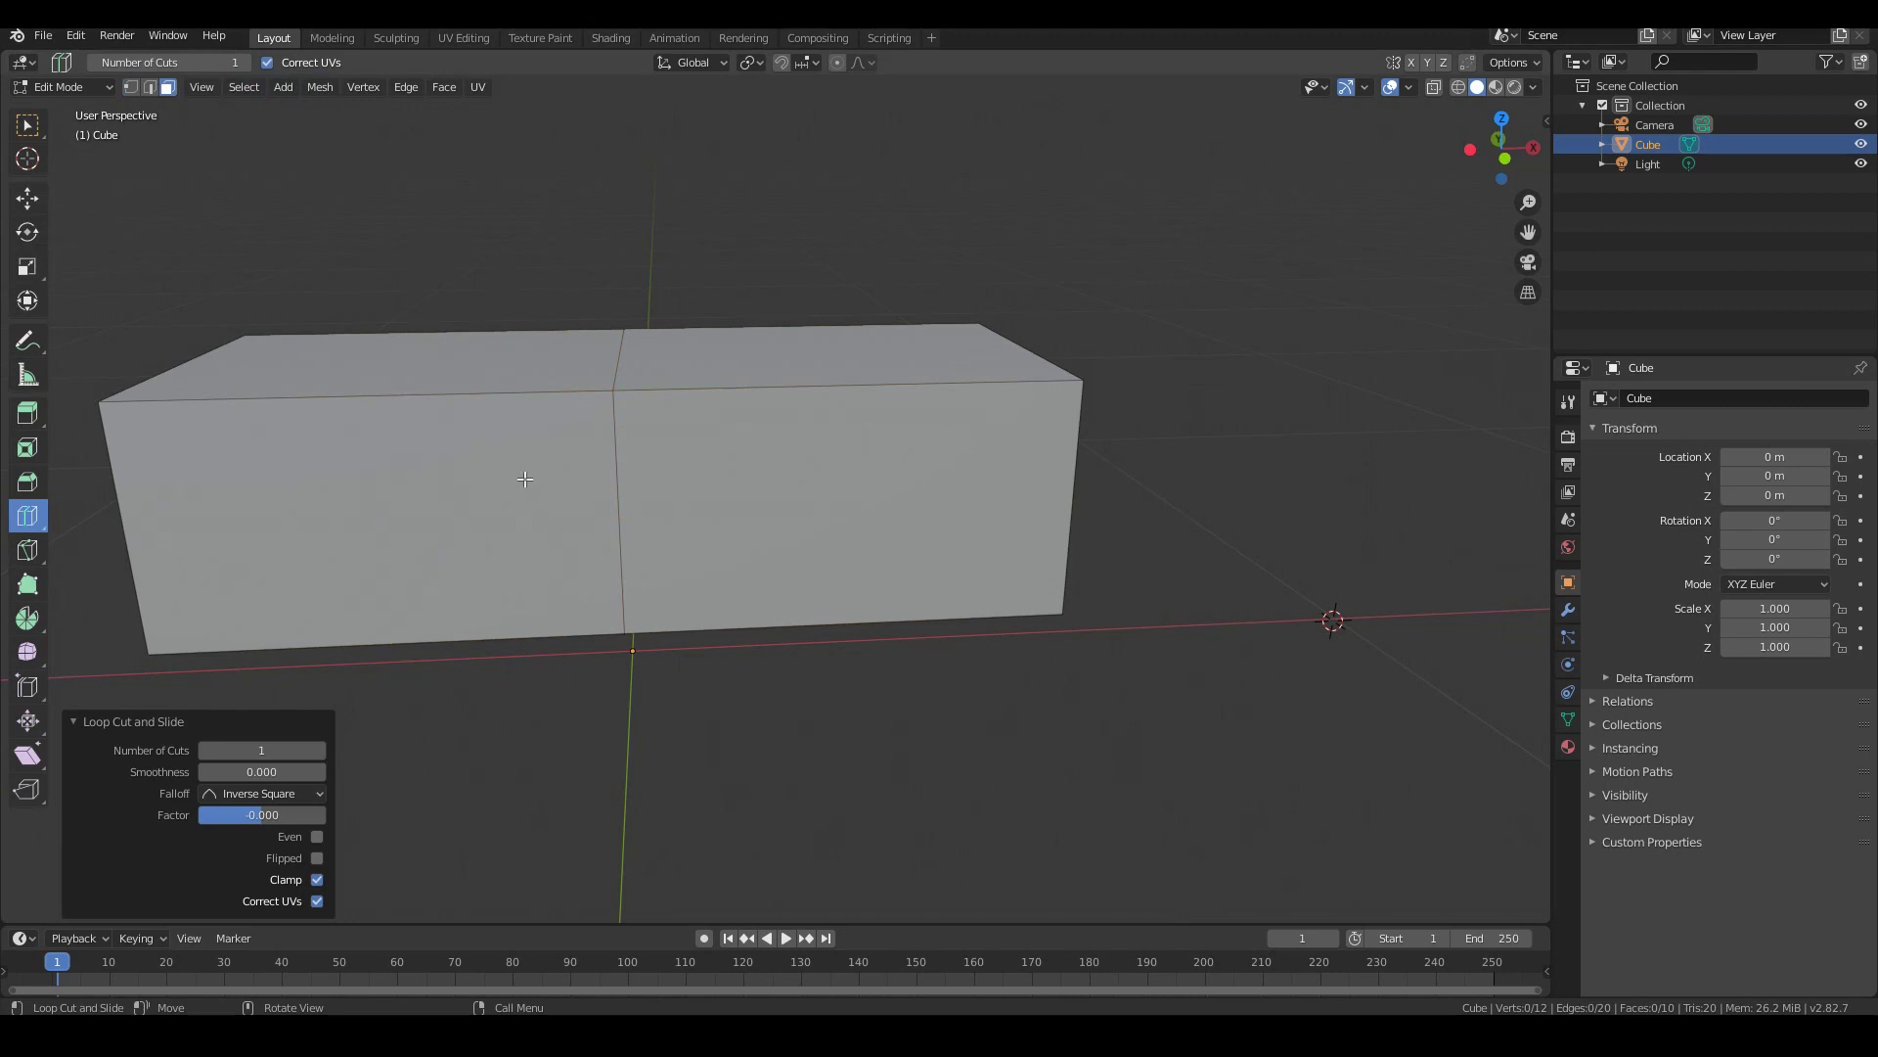
click(28, 123)
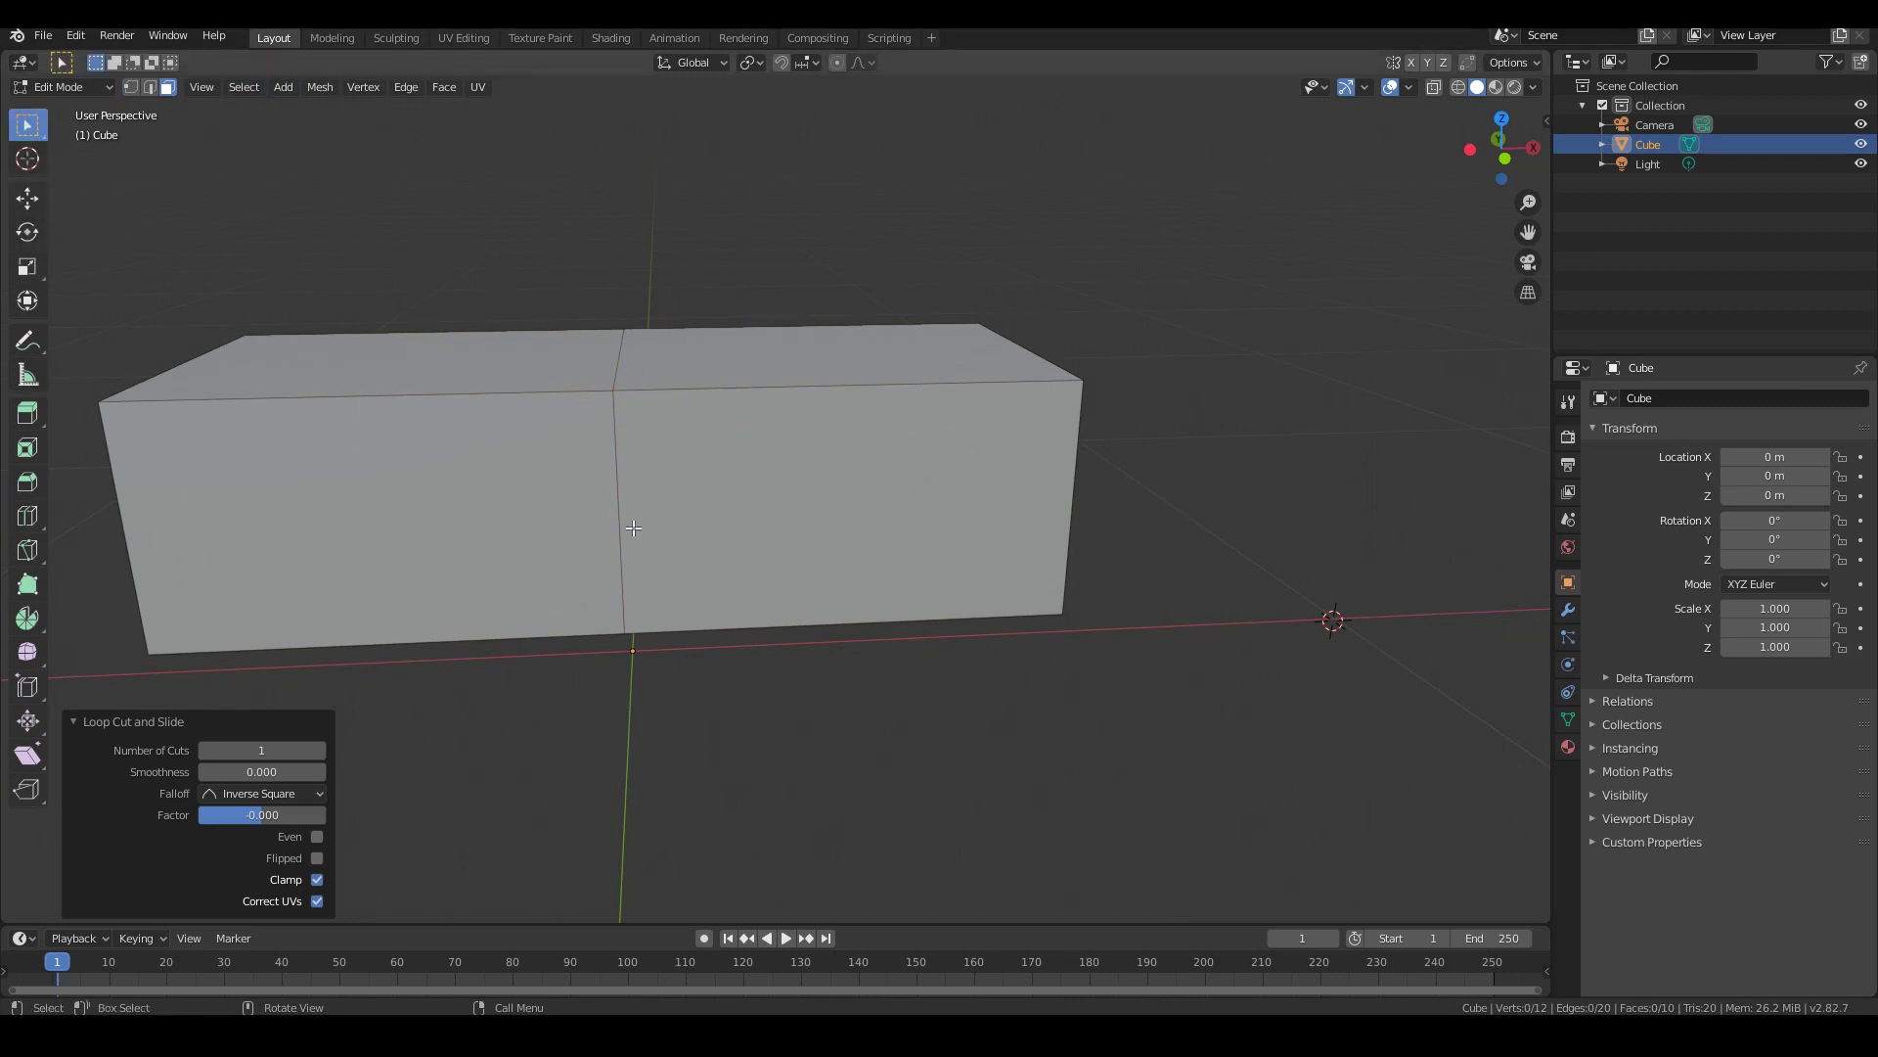
Delete the four long front and back faces, leaving a 6-face open frame
click(503, 499)
shift+click(823, 483)
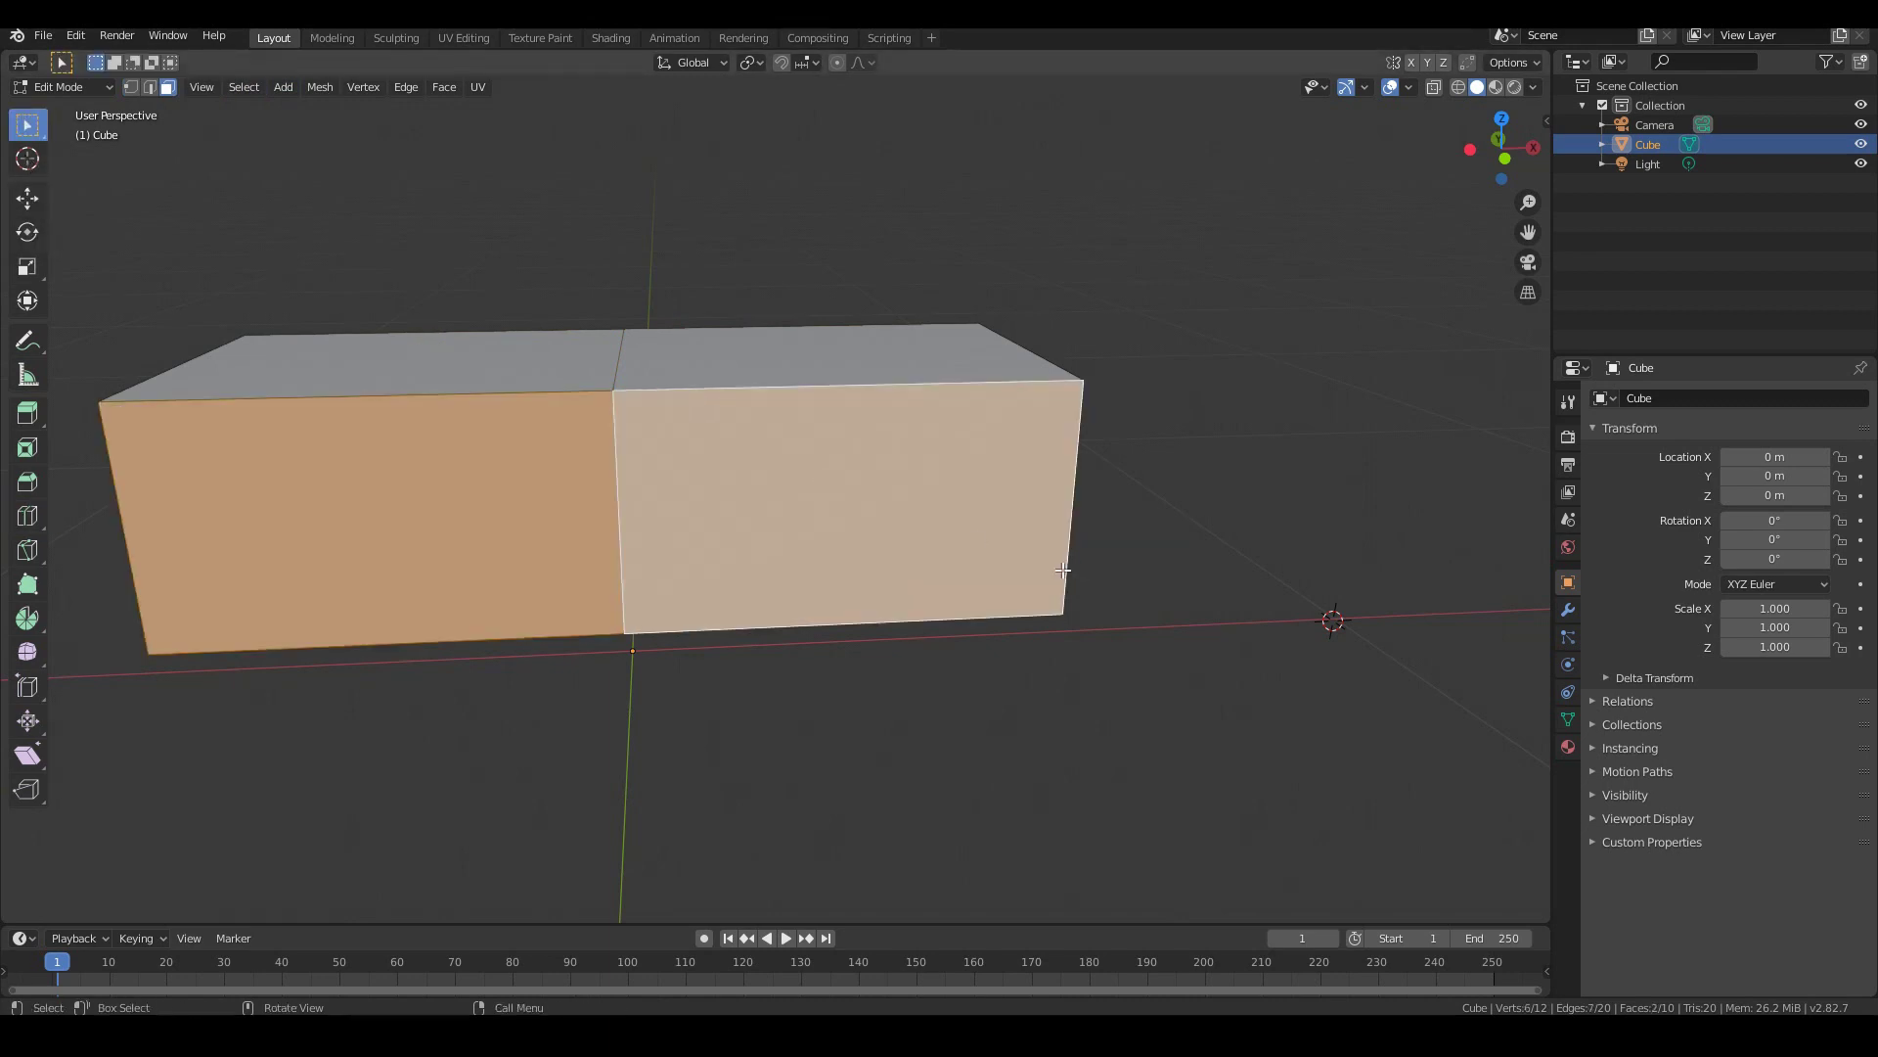
middle_drag(824, 483, 642, 600)
shift+click(851, 532)
shift+click(1182, 461)
middle_drag(1181, 461, 929, 528)
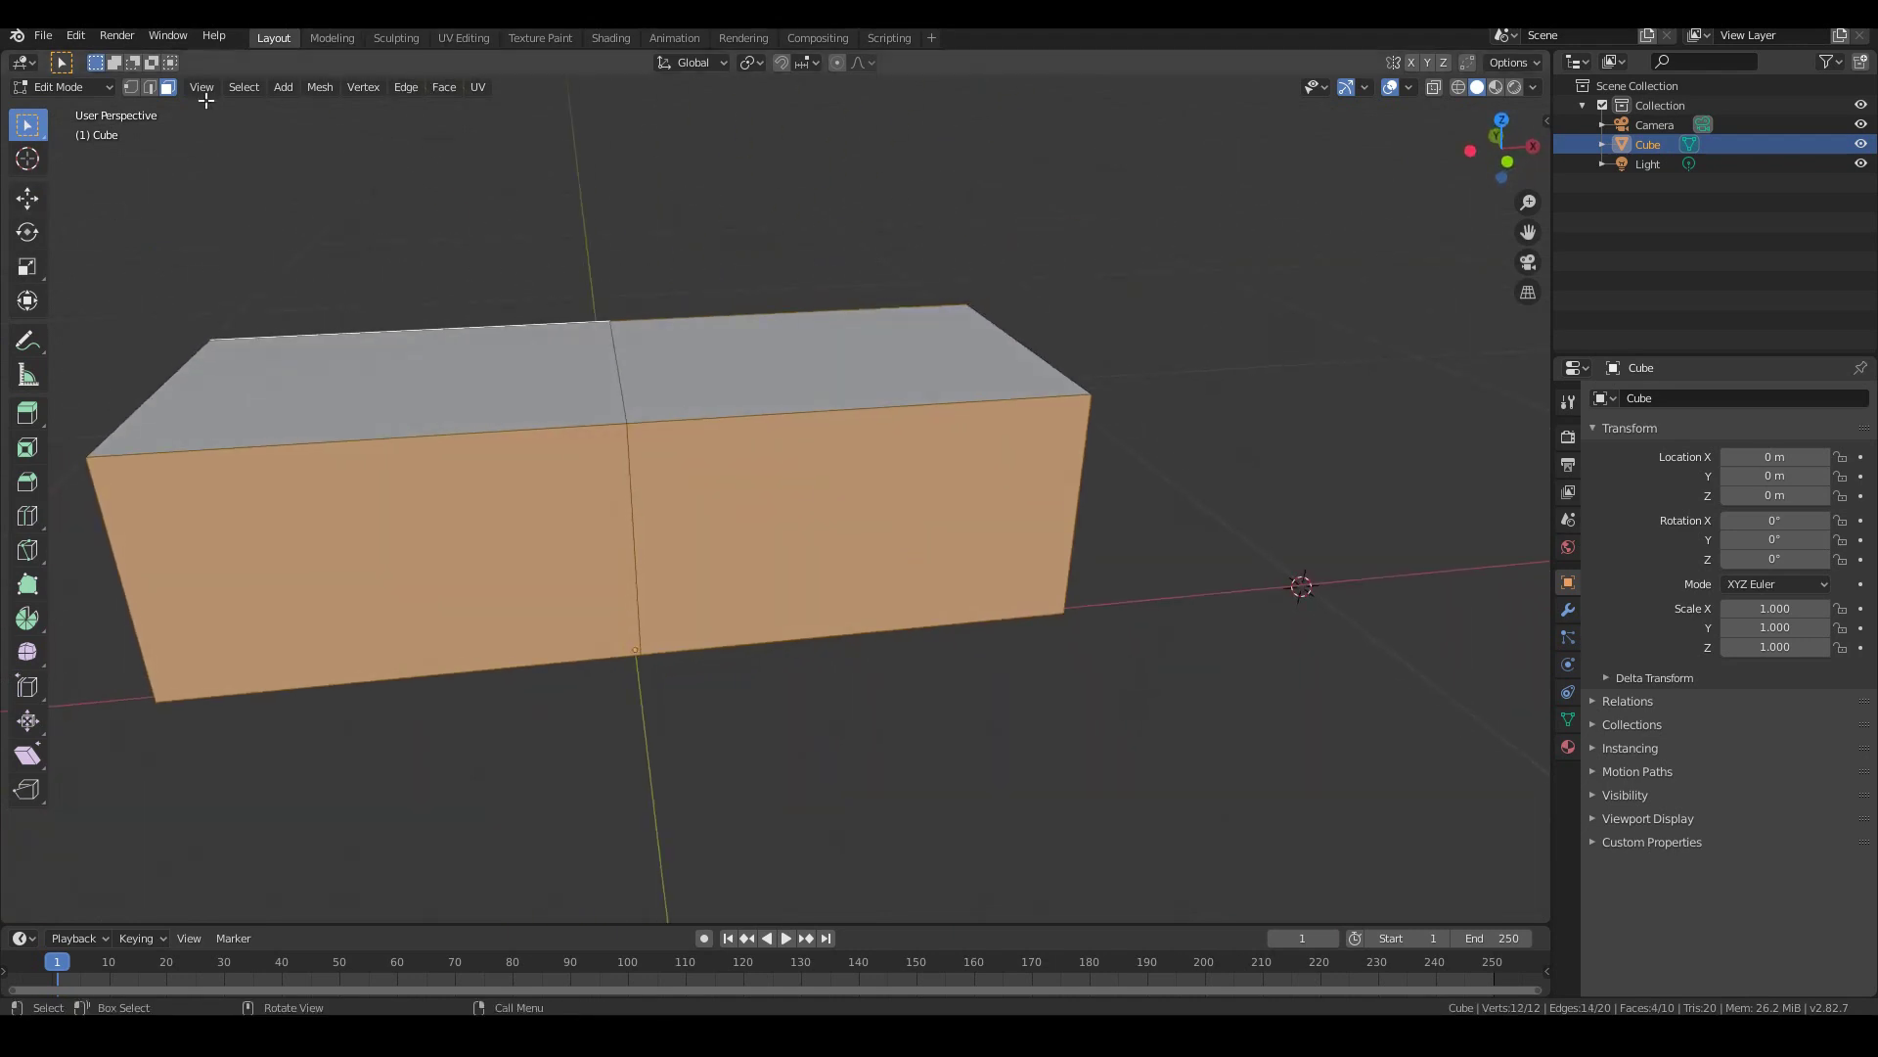
click(327, 86)
mouse_move(383, 505)
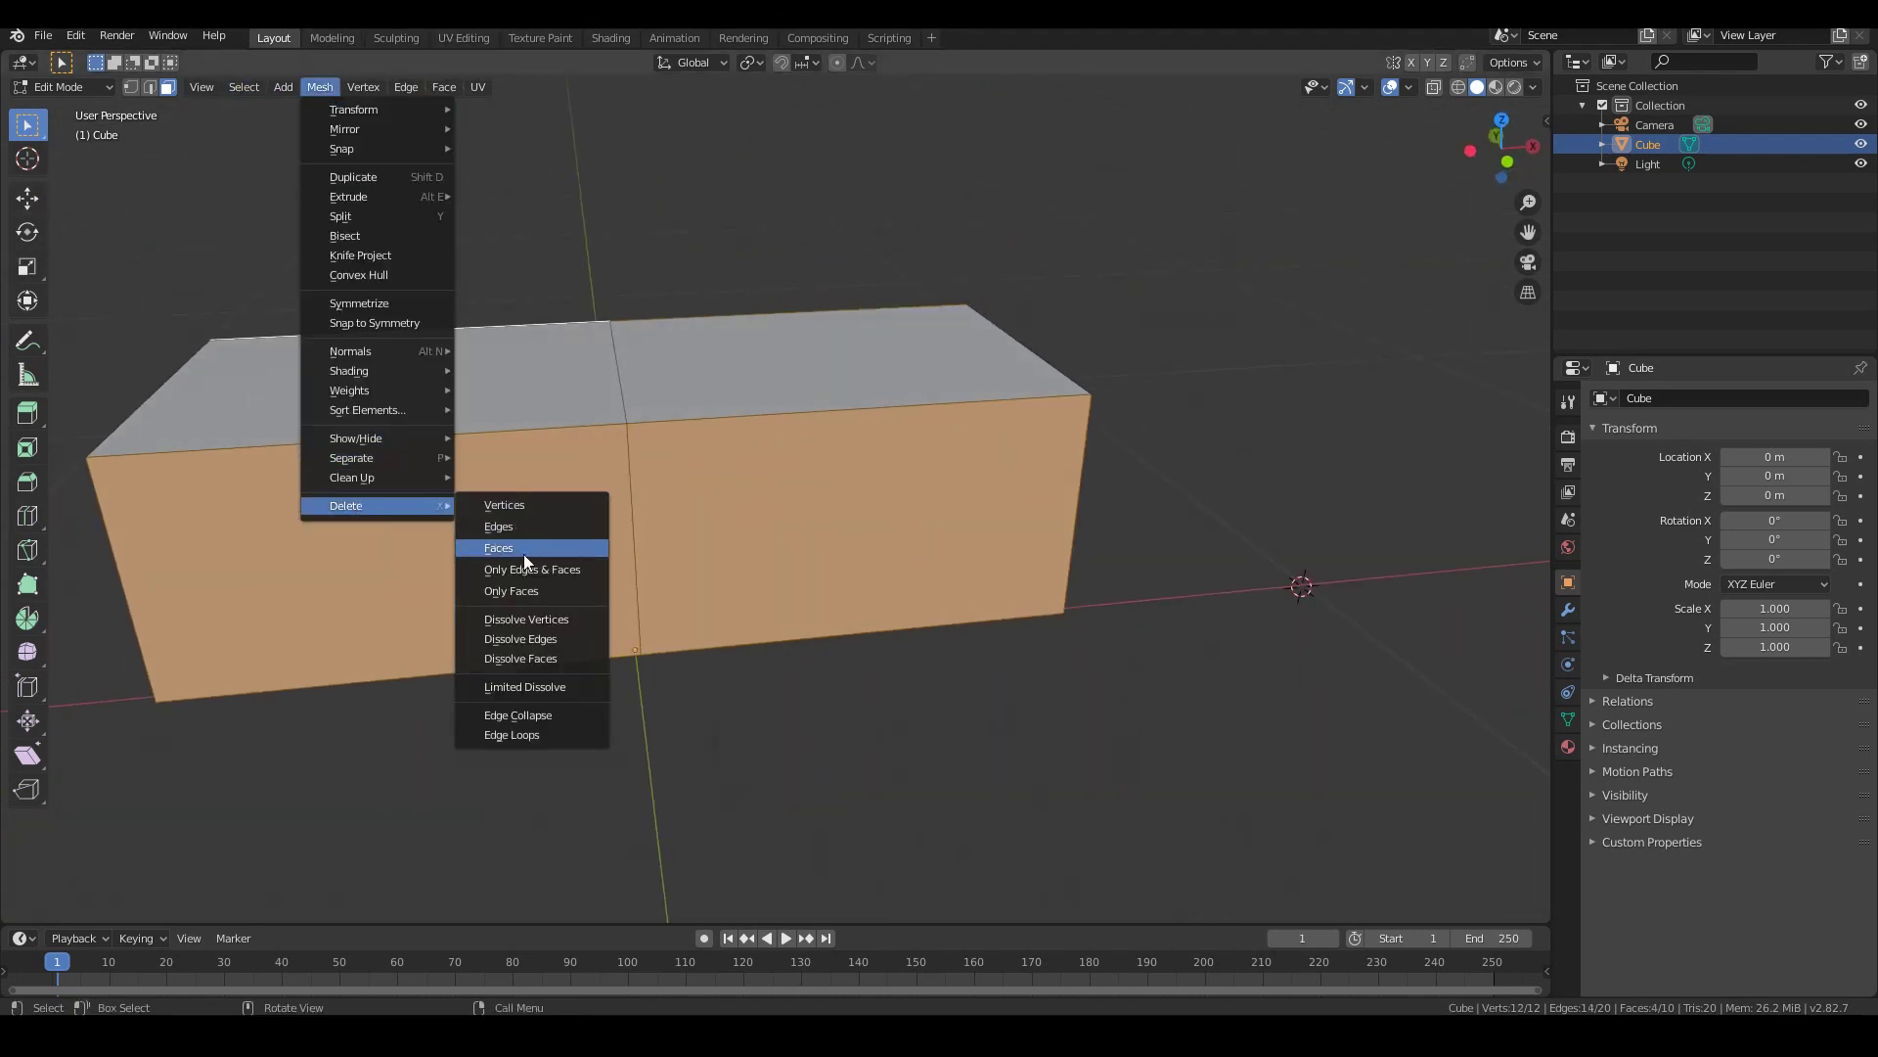
click(499, 548)
middle_drag(520, 555, 518, 500)
Fill a divider face between the two opposite middle edges with New Edge/Face from Vertices
click(634, 552)
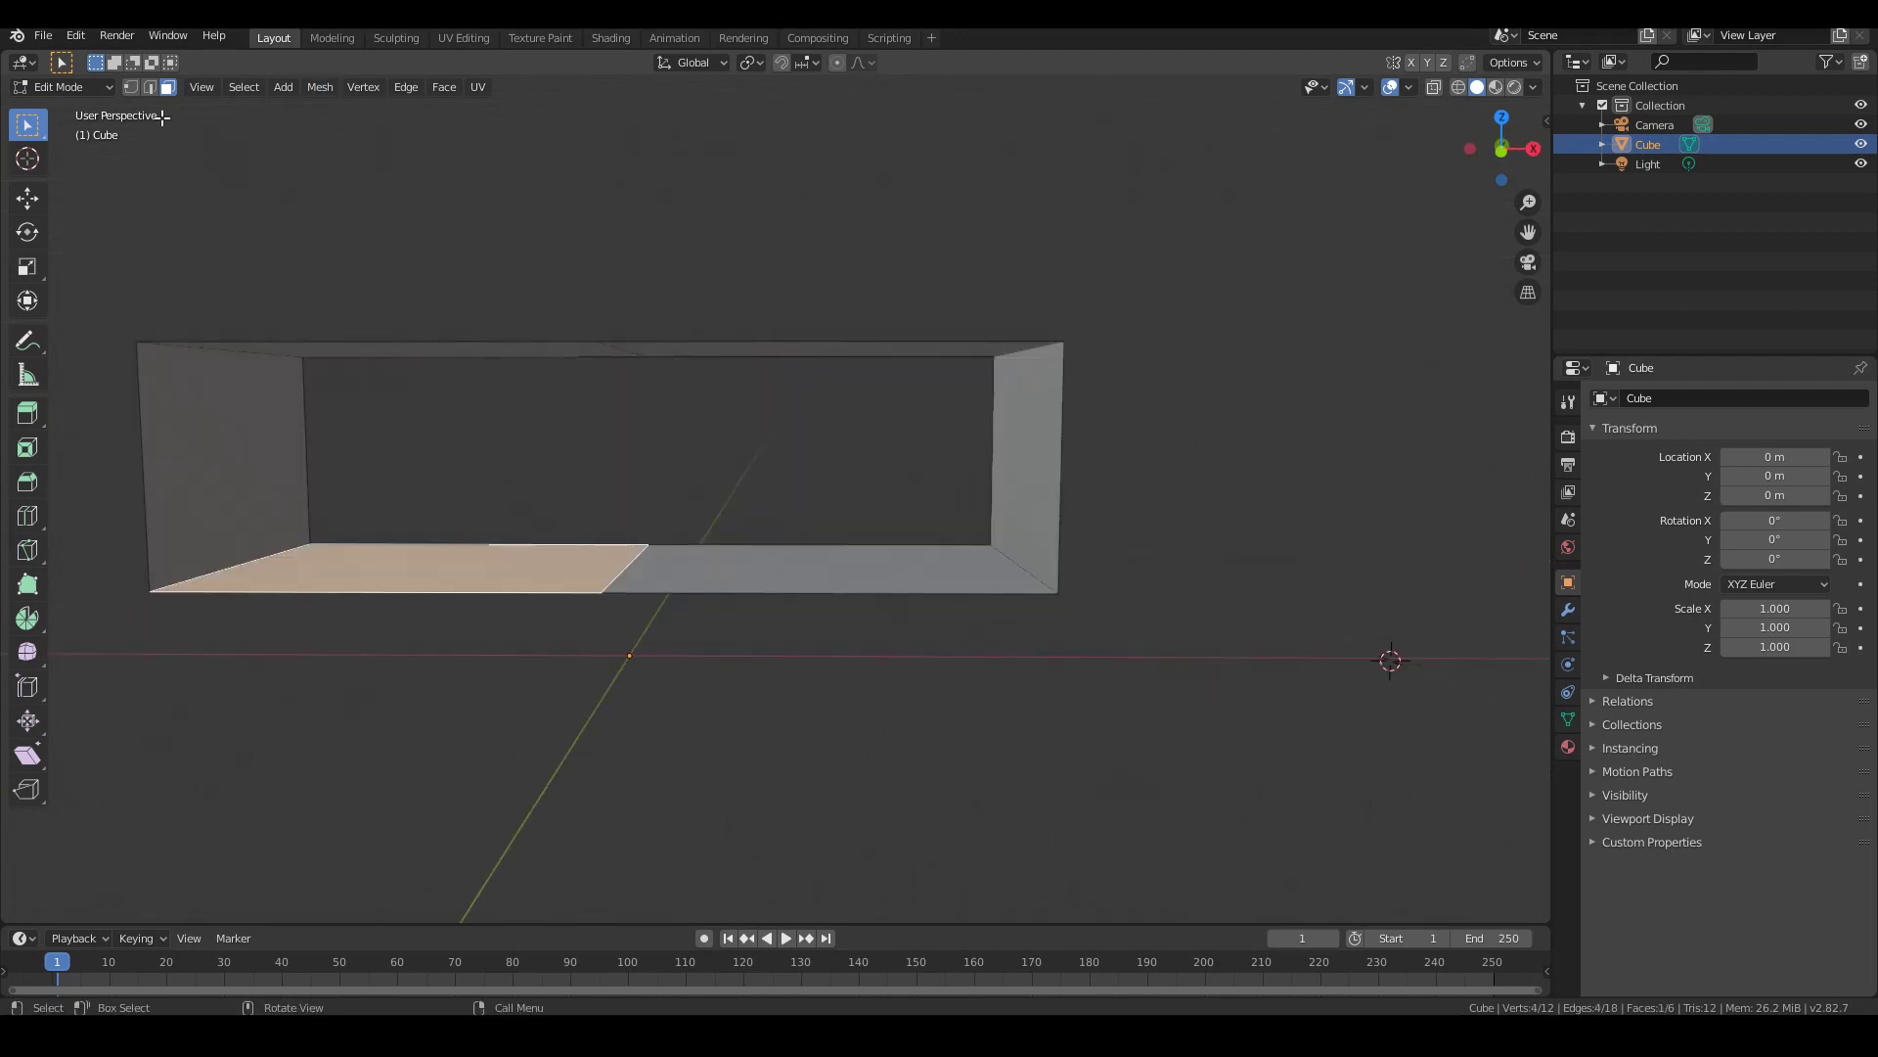
click(150, 87)
click(642, 551)
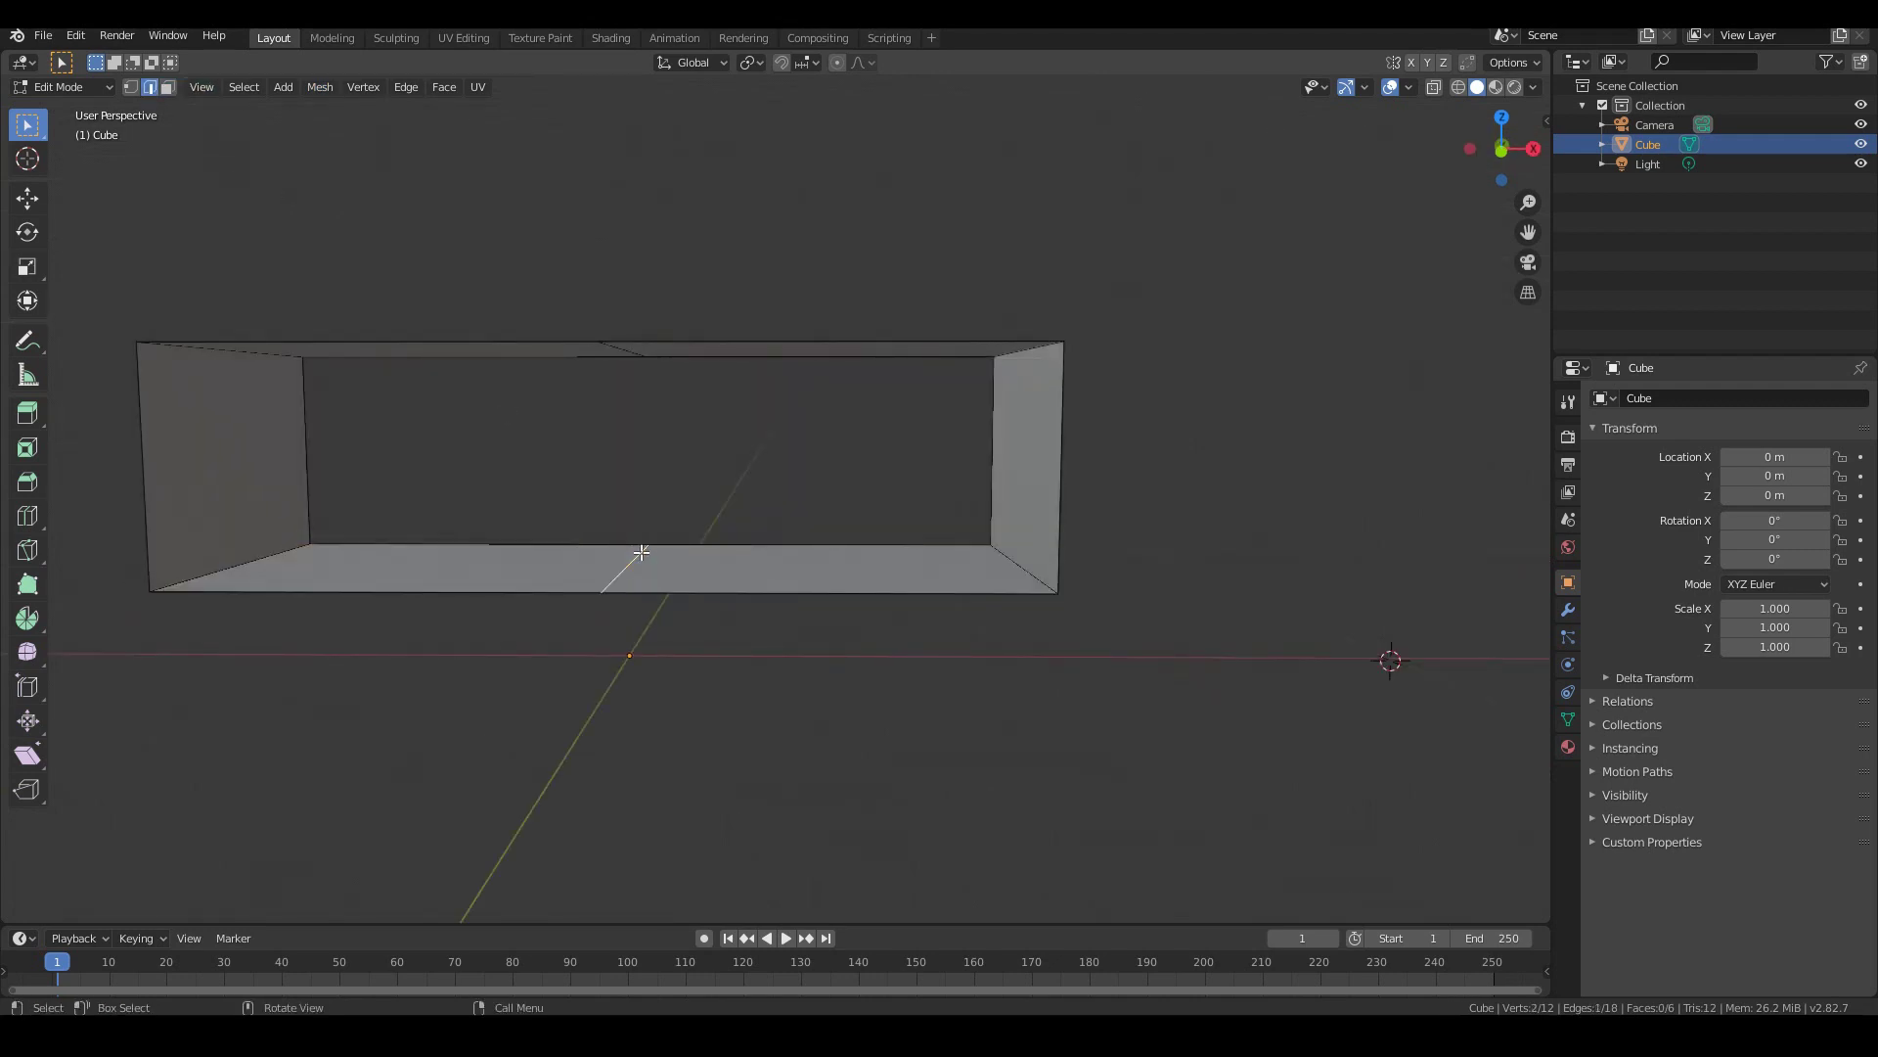
middle_drag(642, 551, 637, 508)
shift+click(627, 345)
middle_drag(568, 418, 447, 158)
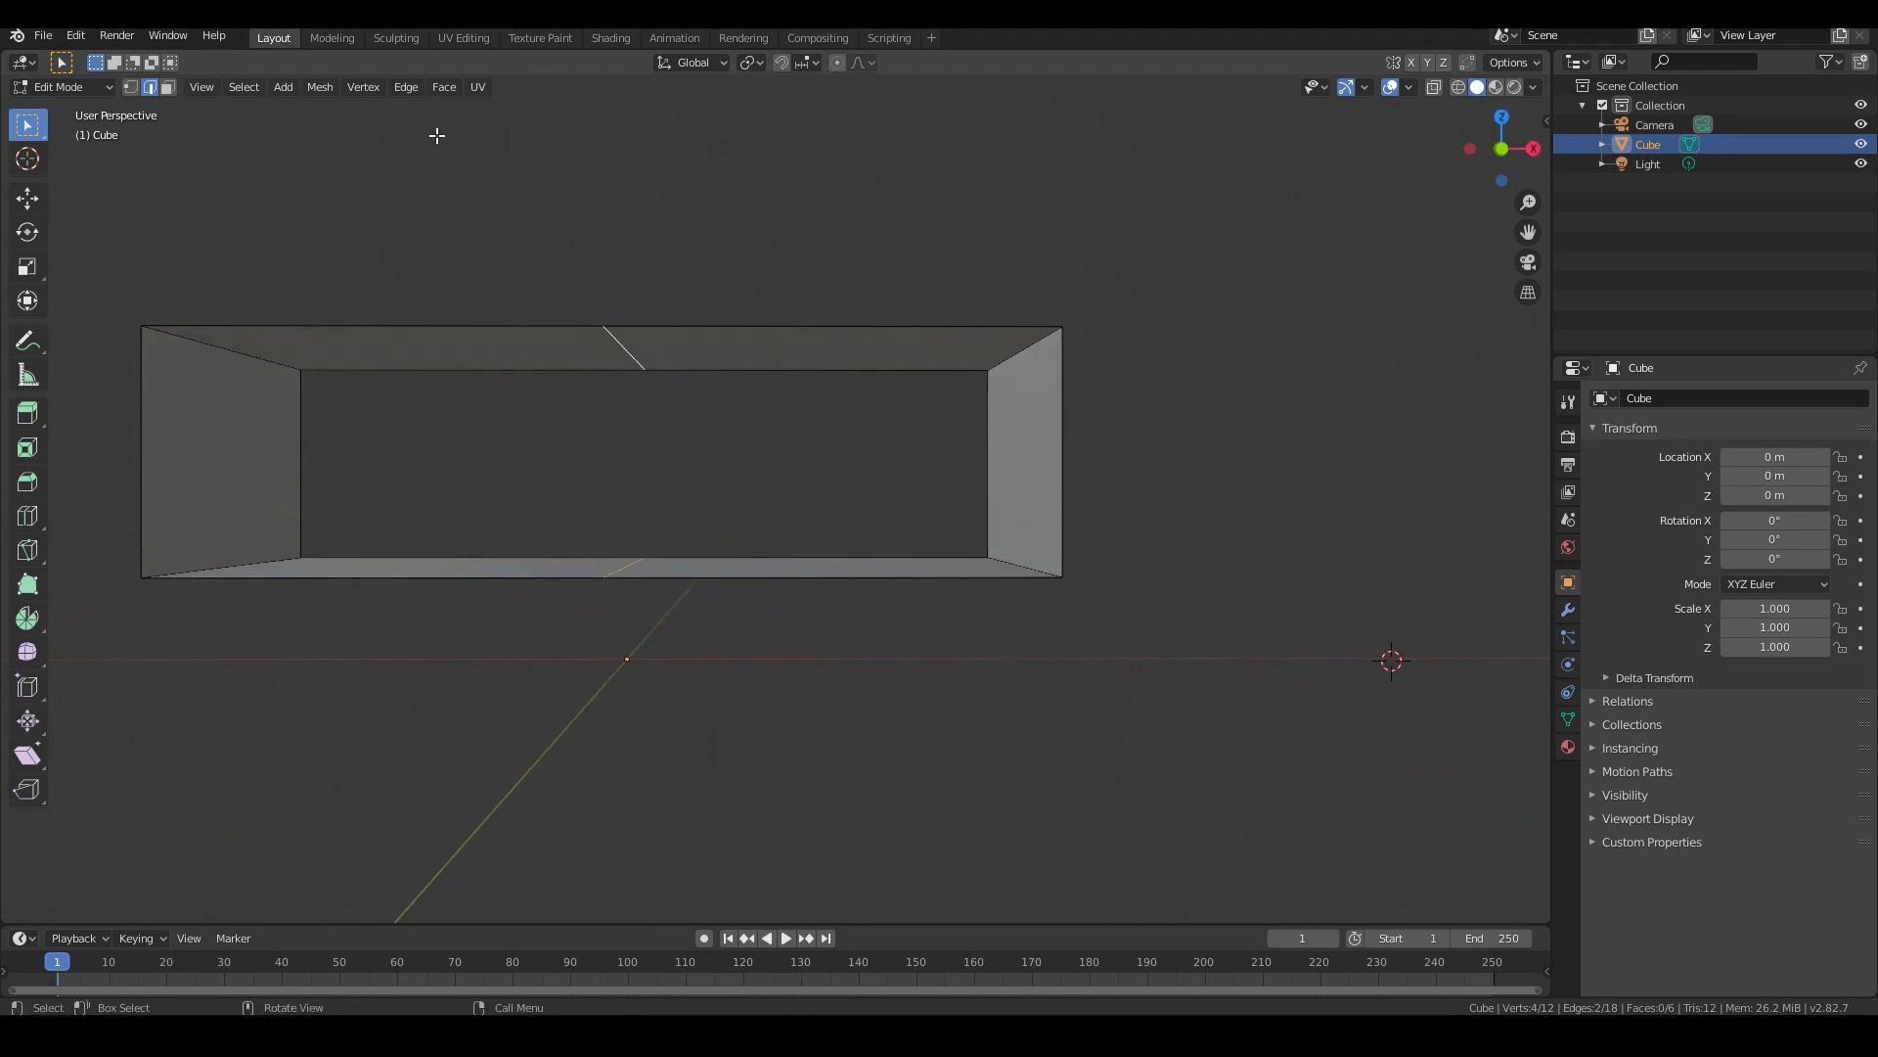
click(362, 88)
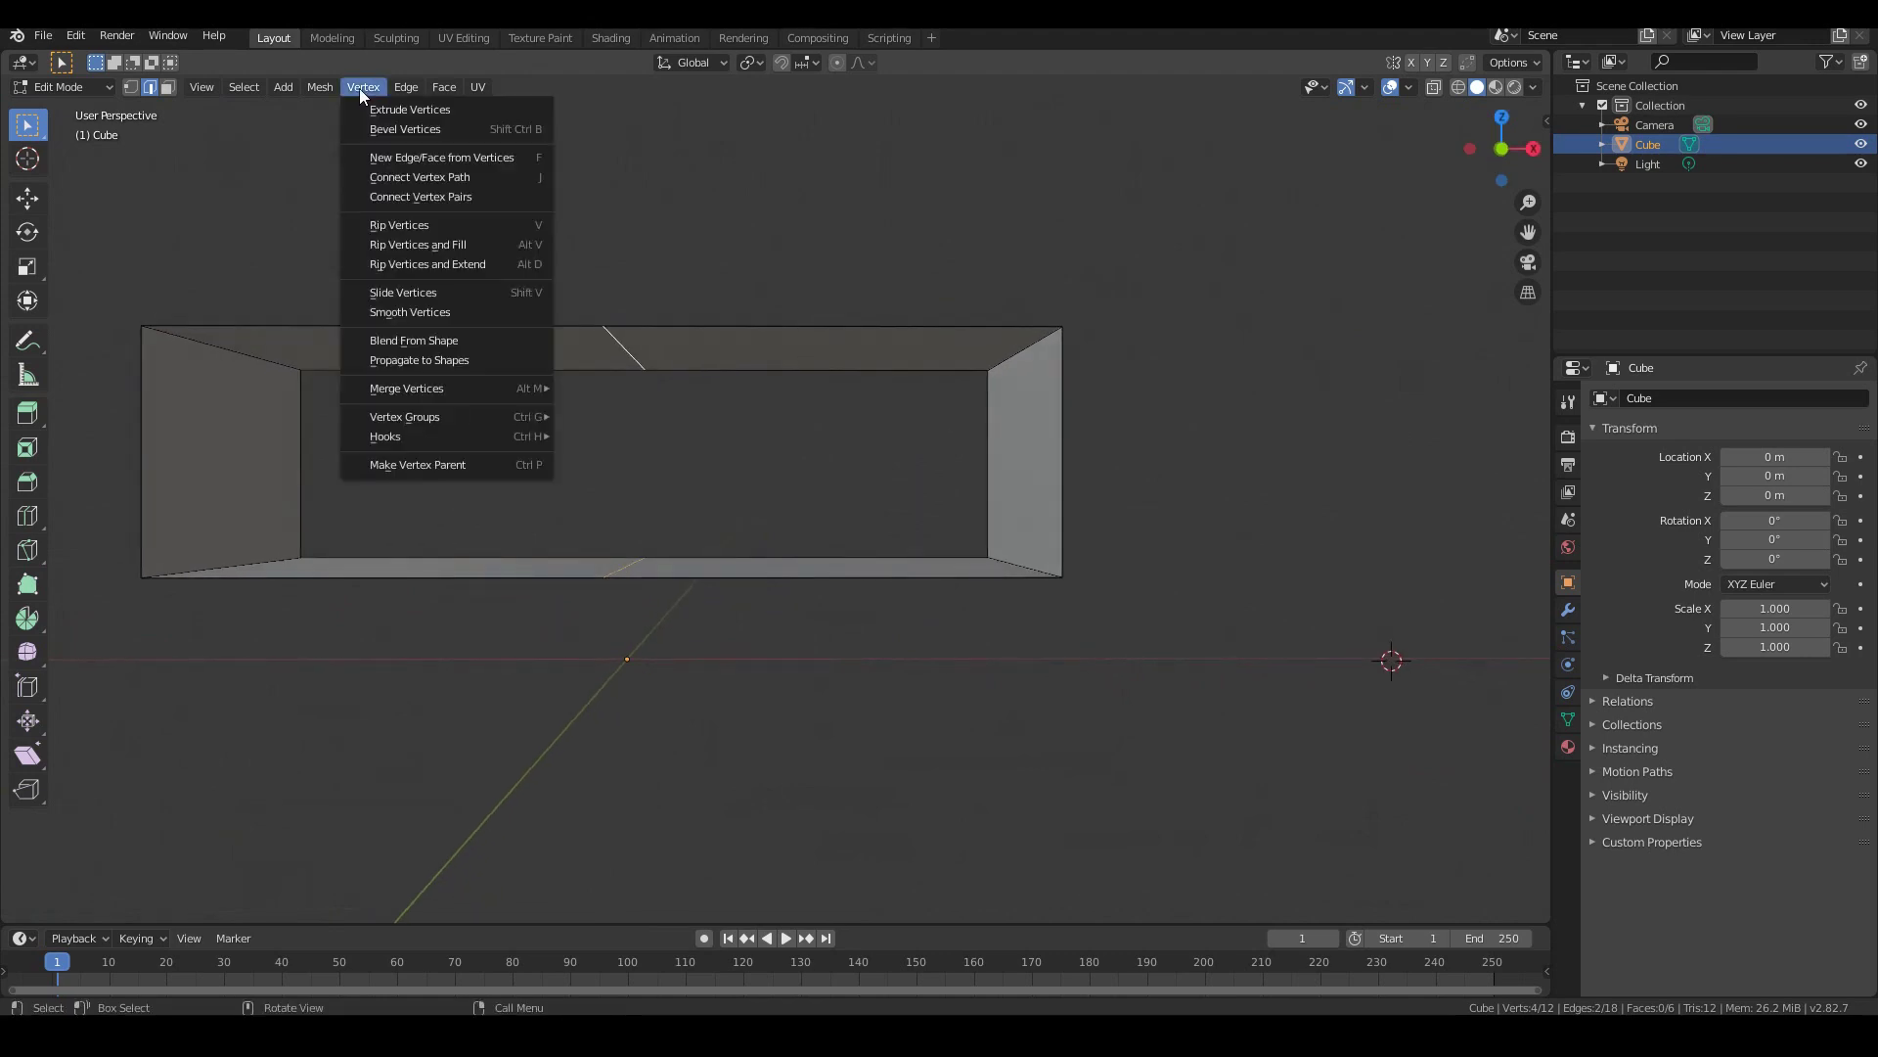
click(383, 163)
Orbit around the frame and check the new divider from the front view
middle_drag(607, 474, 567, 493)
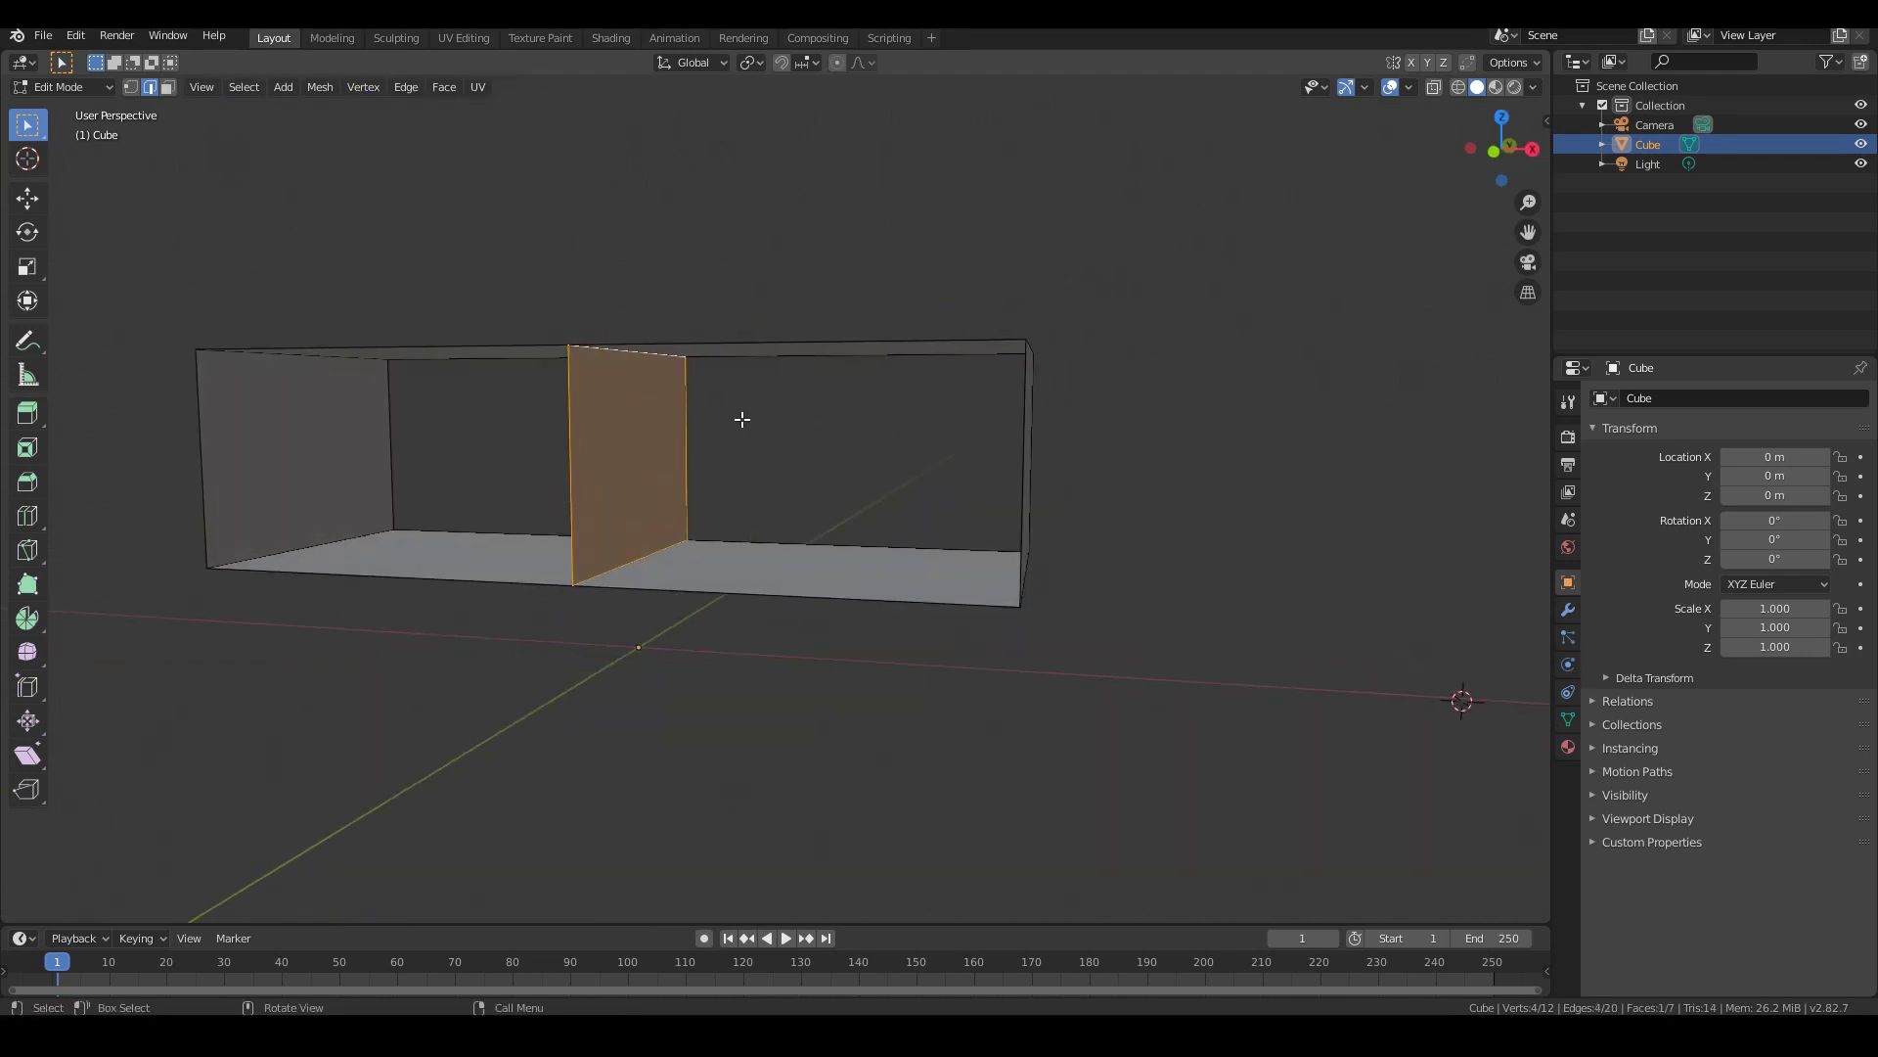
middle_drag(441, 435, 473, 484)
key(KP_1)
scroll(1057, 578, up, 1)
middle_drag(1056, 578, 1136, 584)
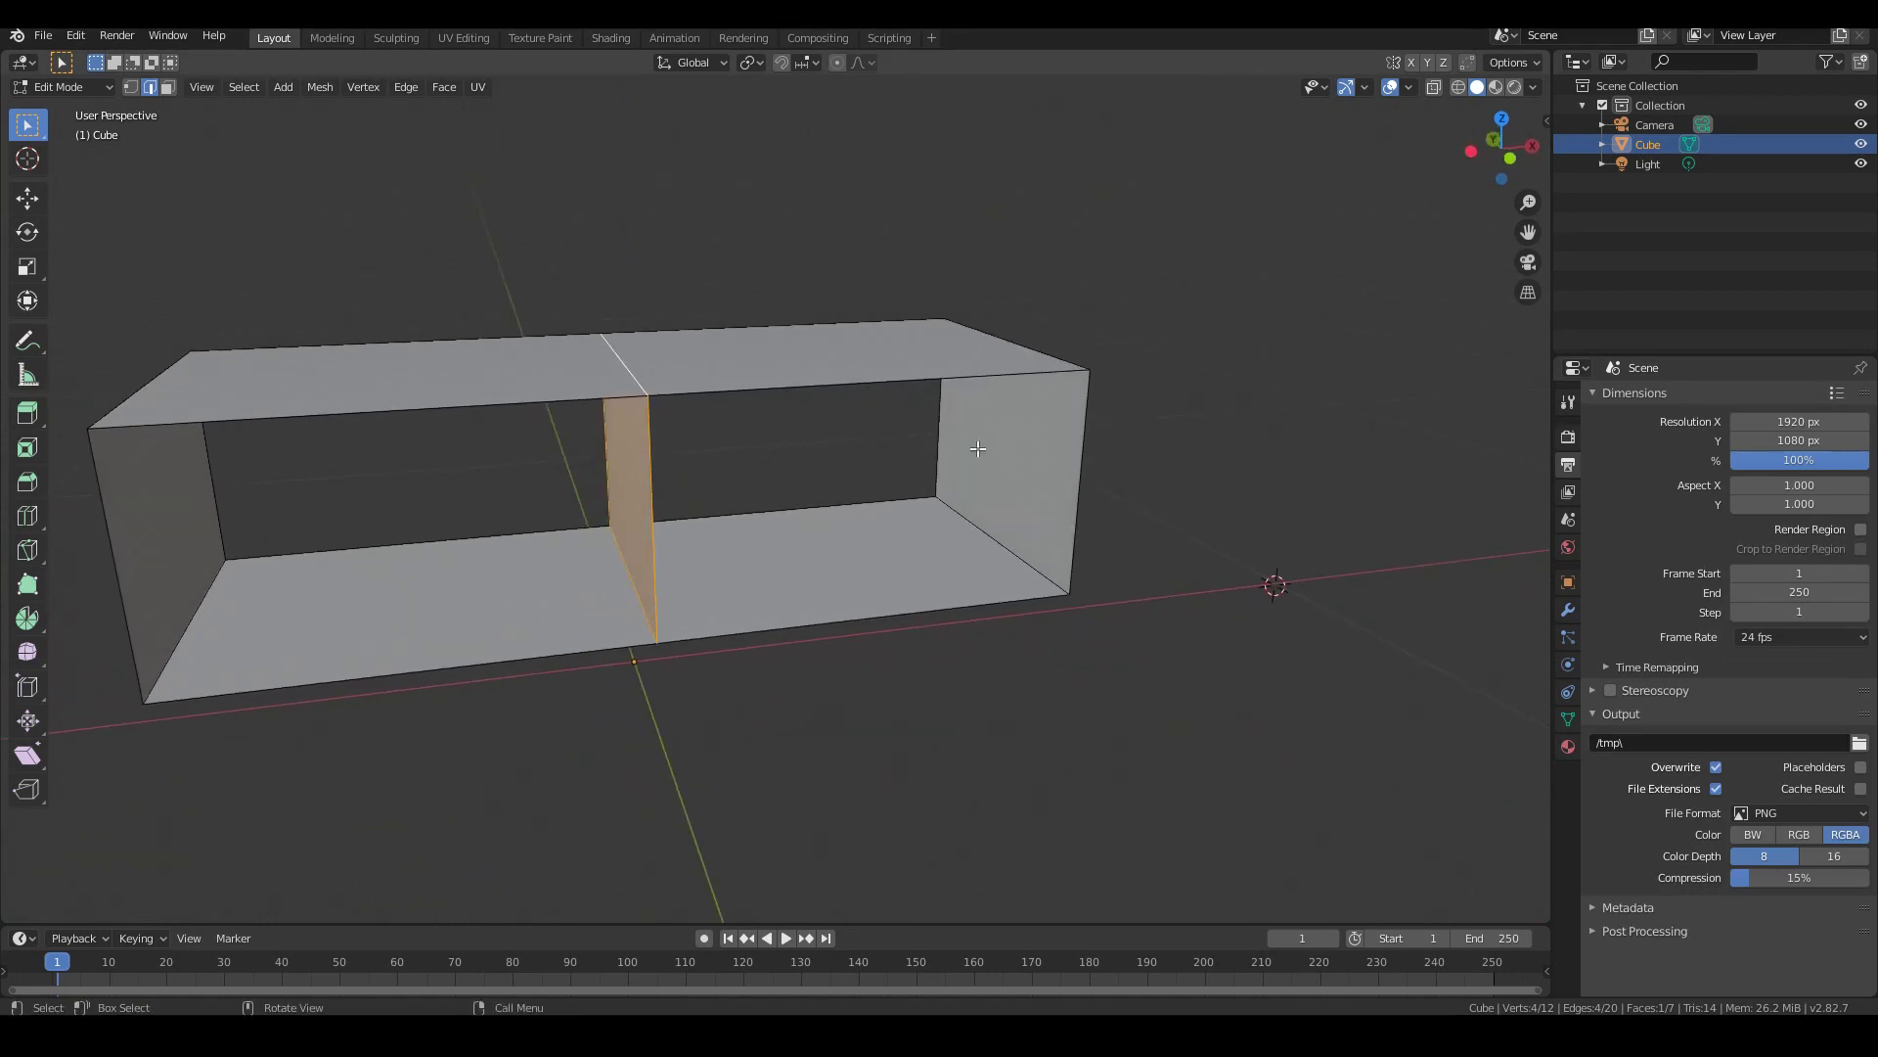
middle_drag(872, 516, 778, 389)
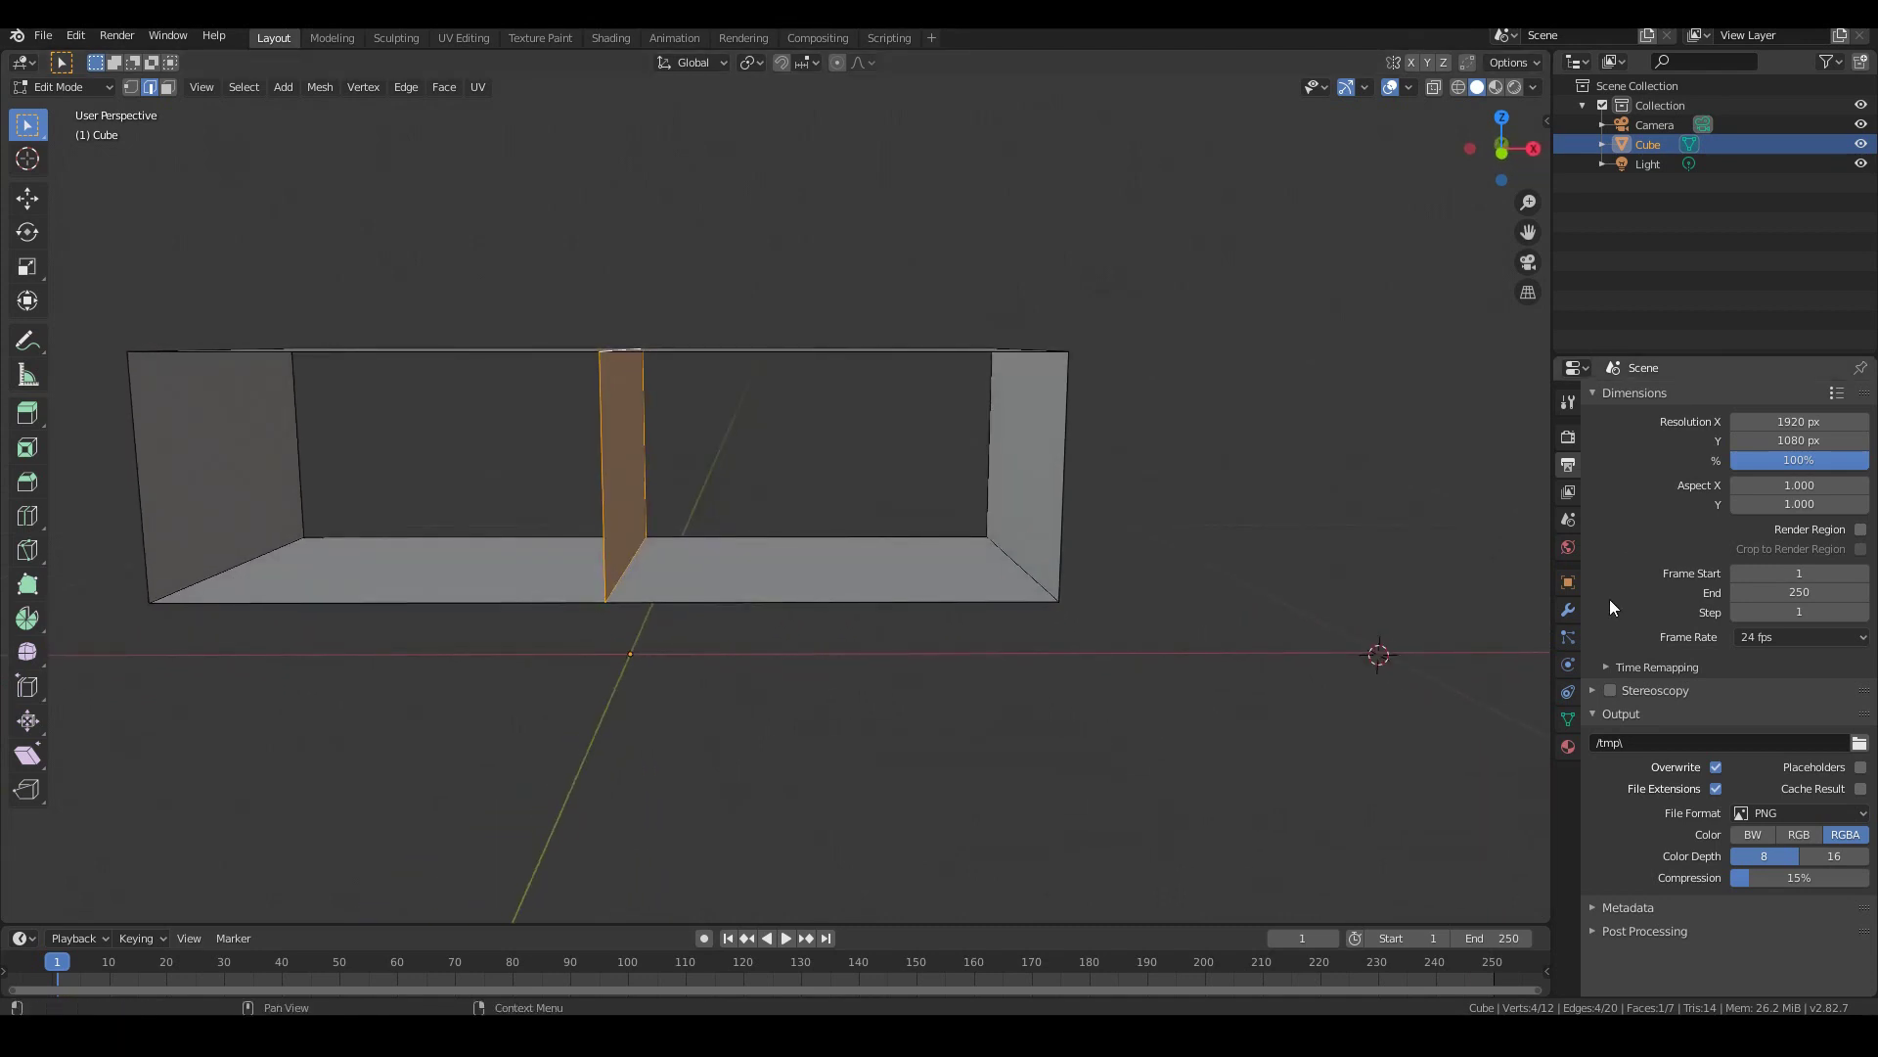
Add a Solidify modifier to the box and give it an initial wall thickness
click(1570, 609)
click(1700, 397)
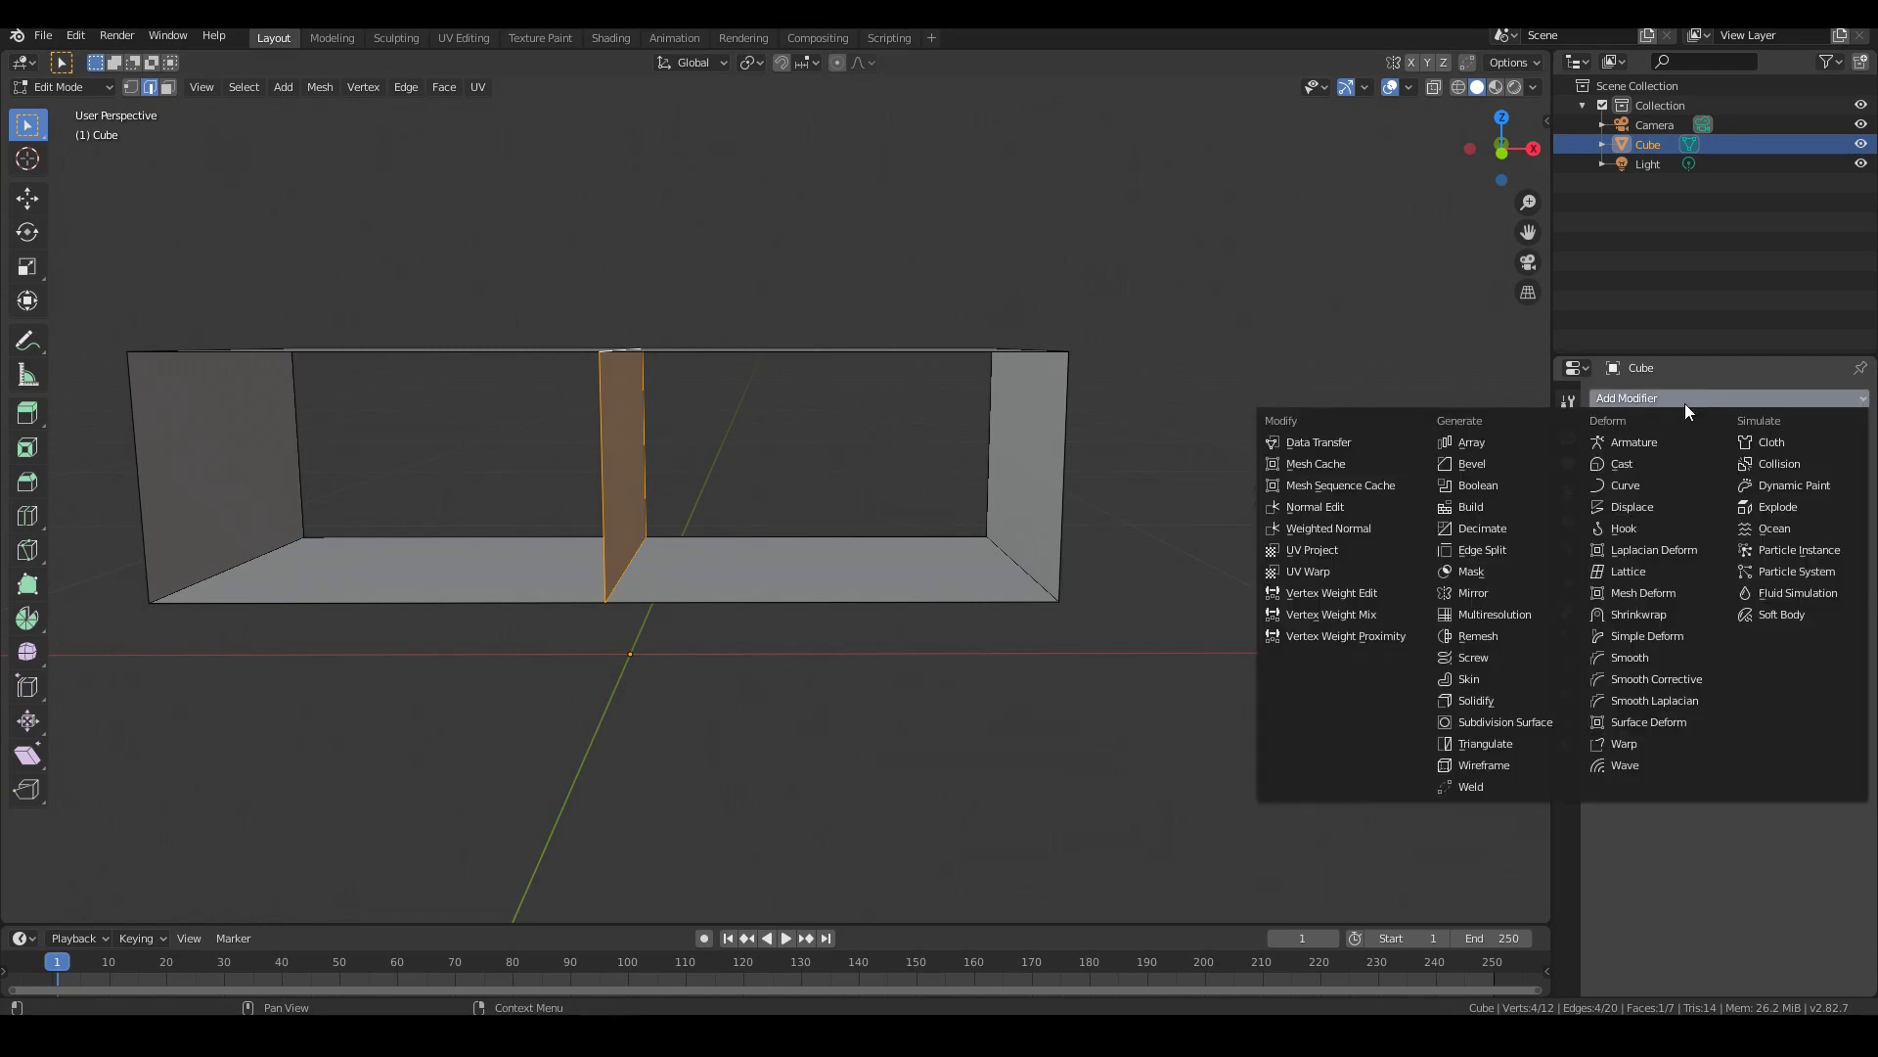
click(1480, 698)
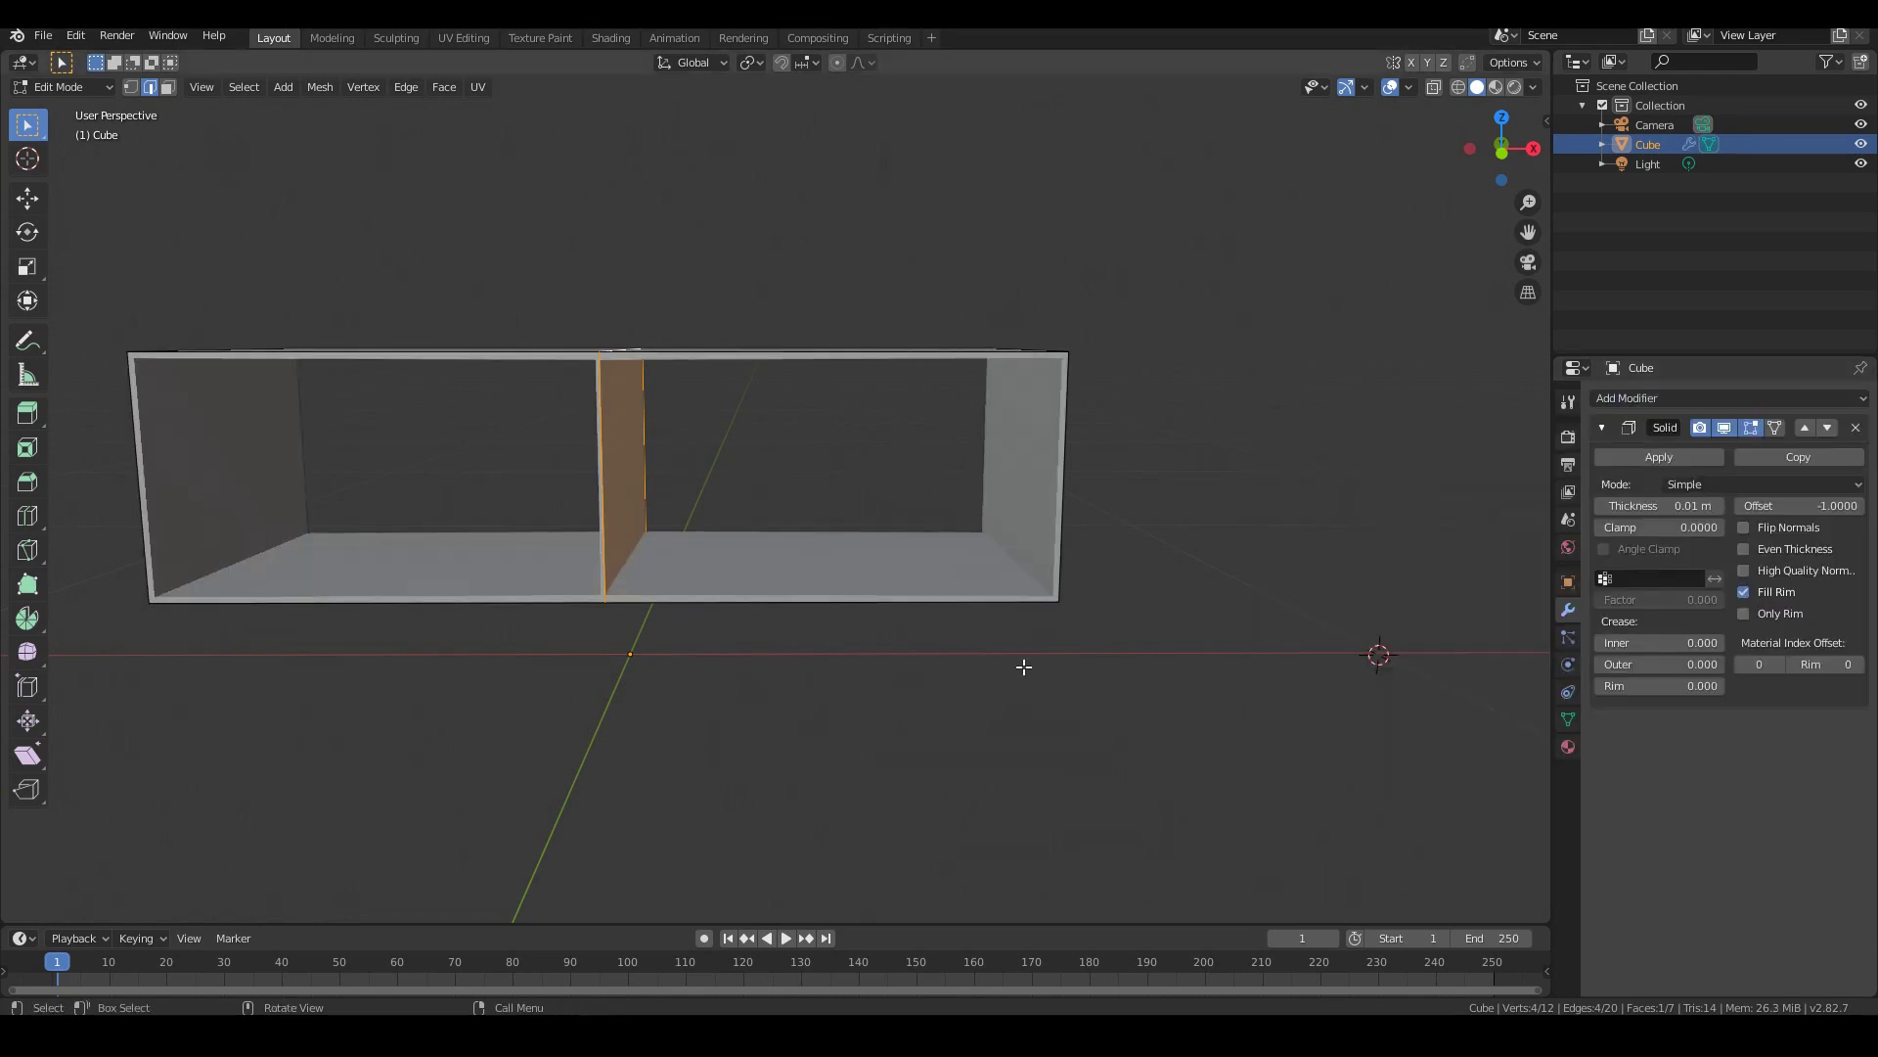
middle_drag(868, 594, 861, 587)
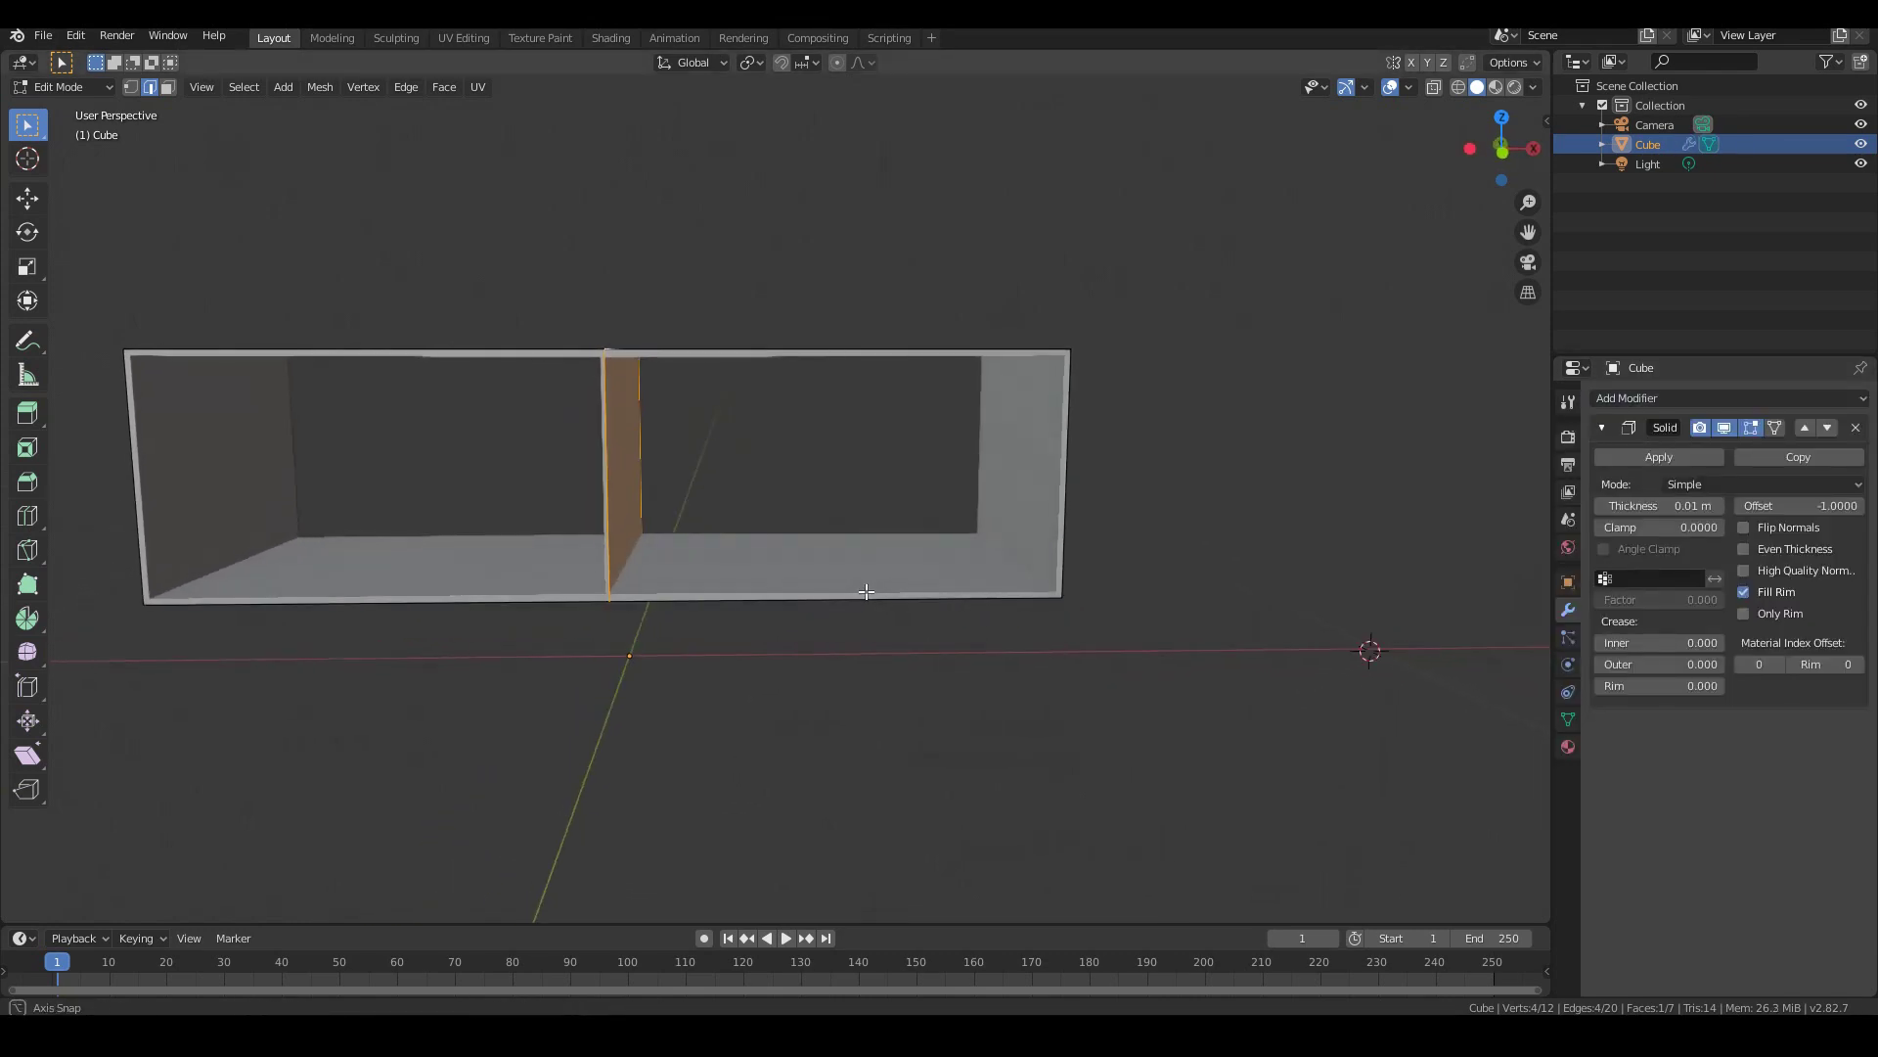
click(1717, 505)
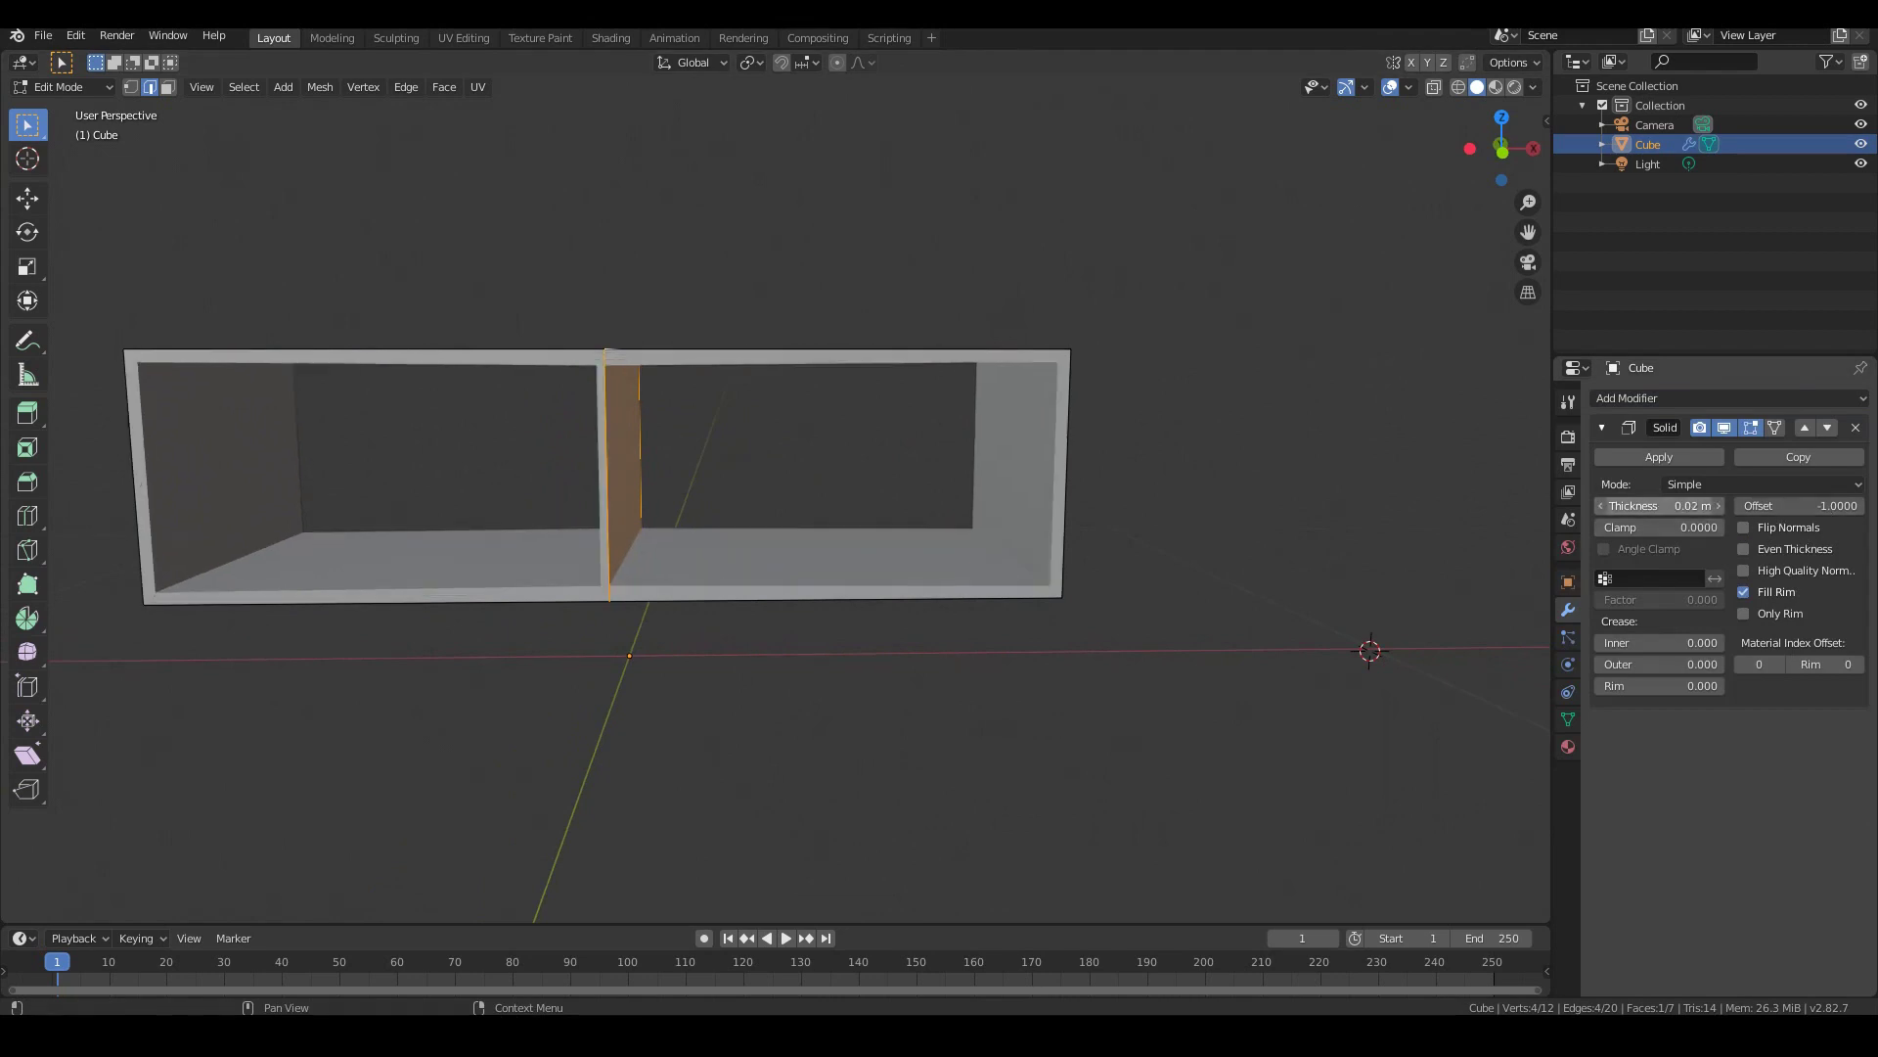
mouse_move(1718, 505)
mouse_down()
mouse_move(1663, 506)
mouse_move(1693, 506)
mouse_up()
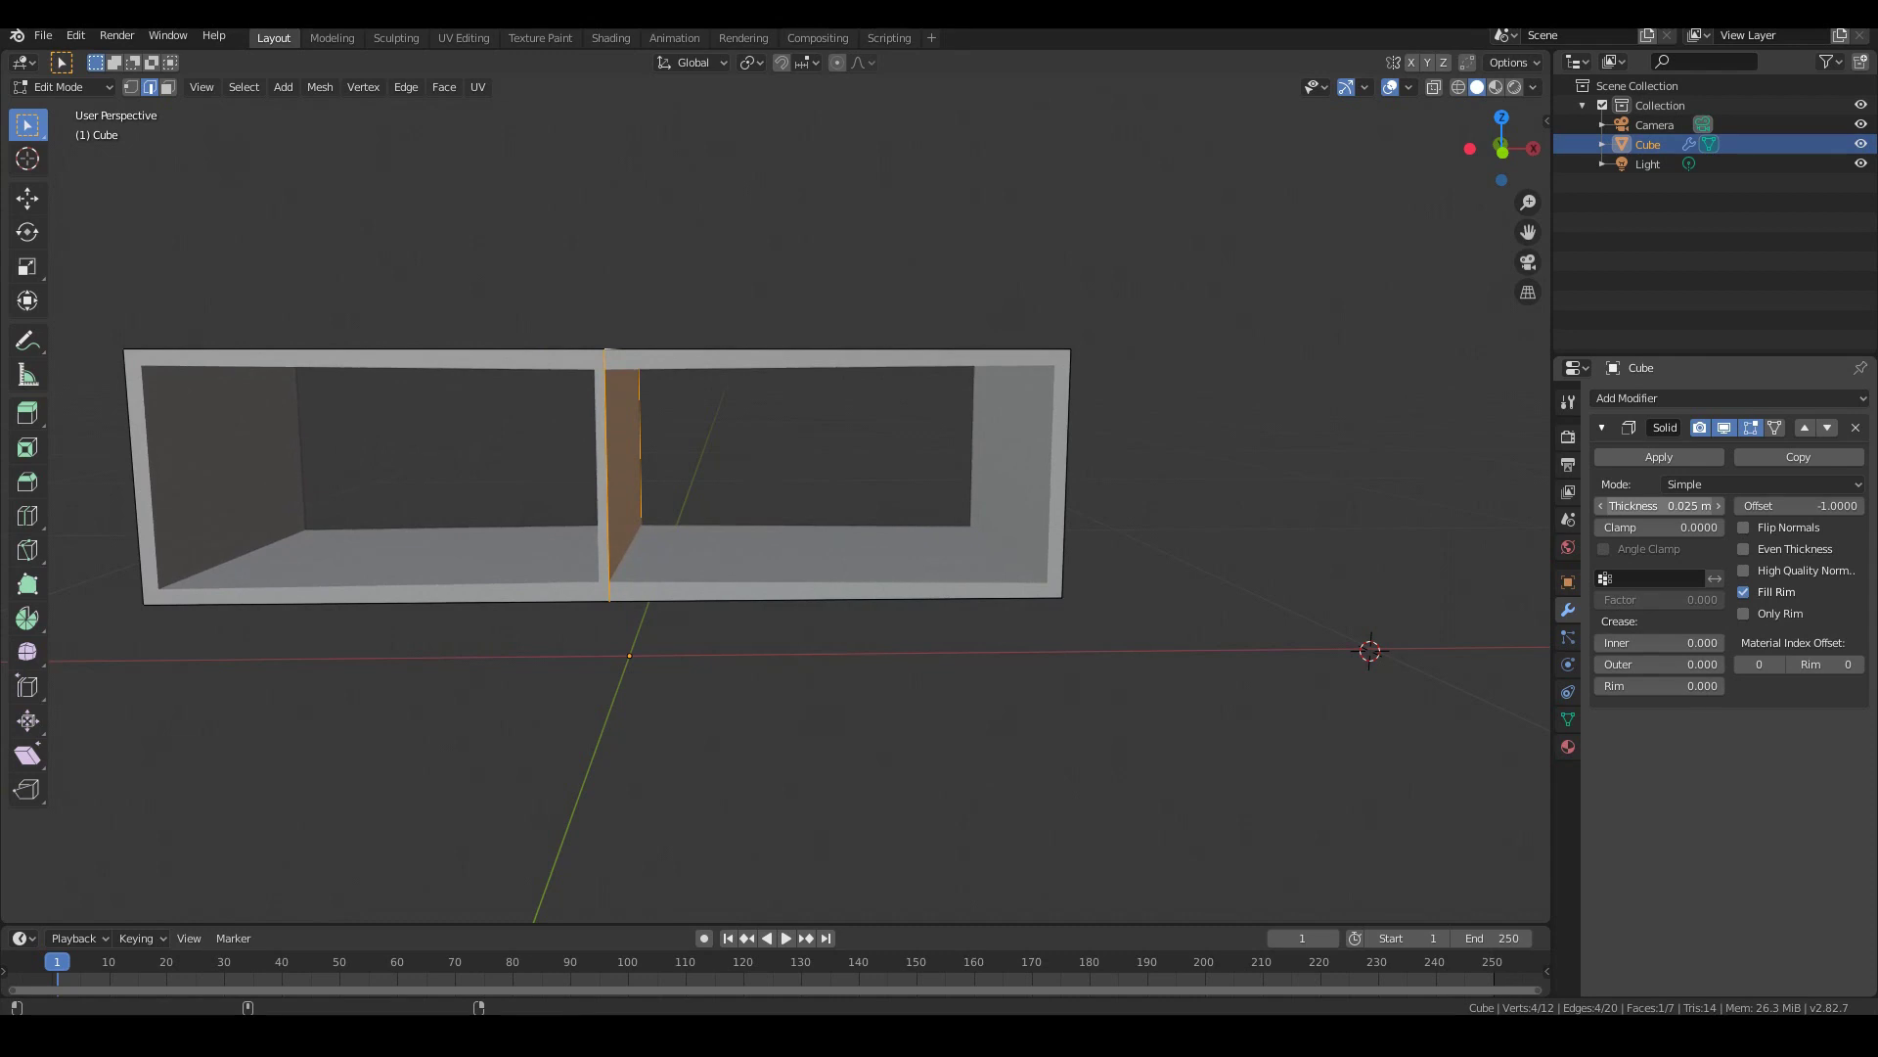
Enable Even Thickness and High Quality Normals, set thickness to -0.028 m, and return to Object Mode
middle_drag(746, 516, 818, 524)
key(KP_1)
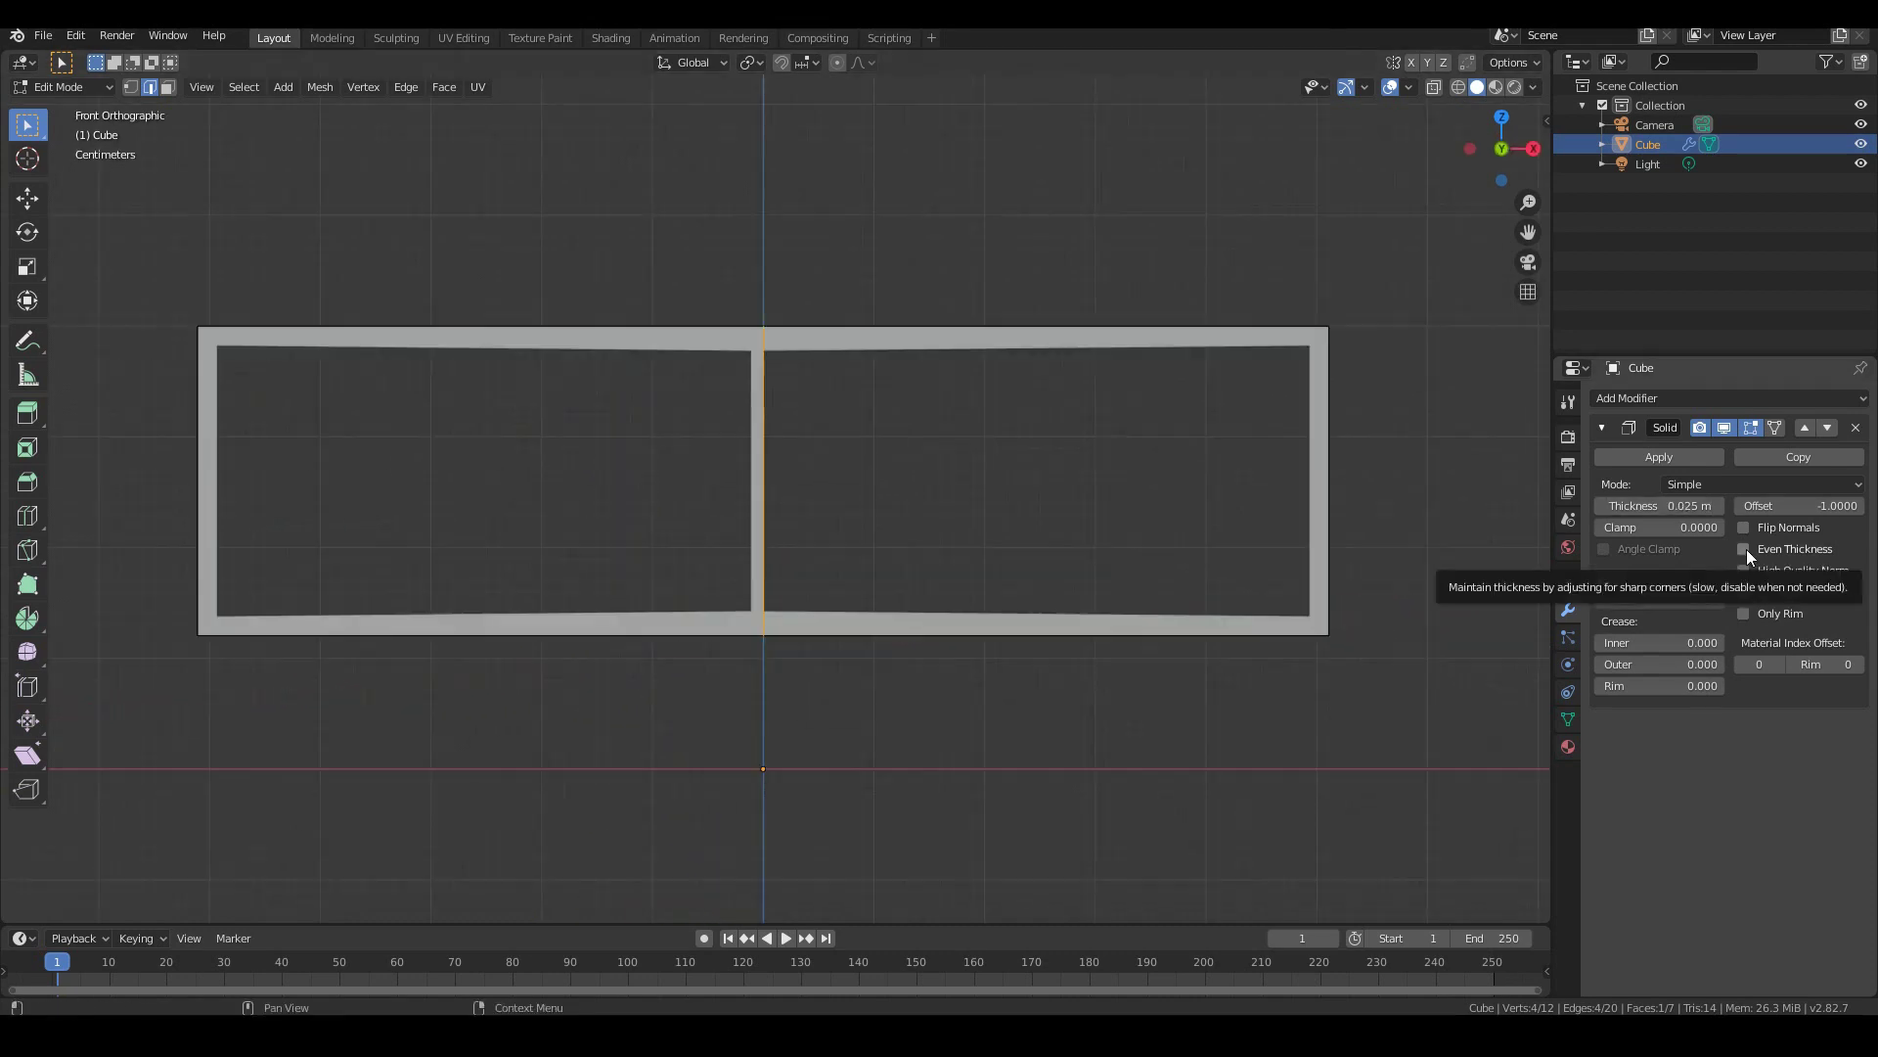
click(1744, 549)
click(1743, 571)
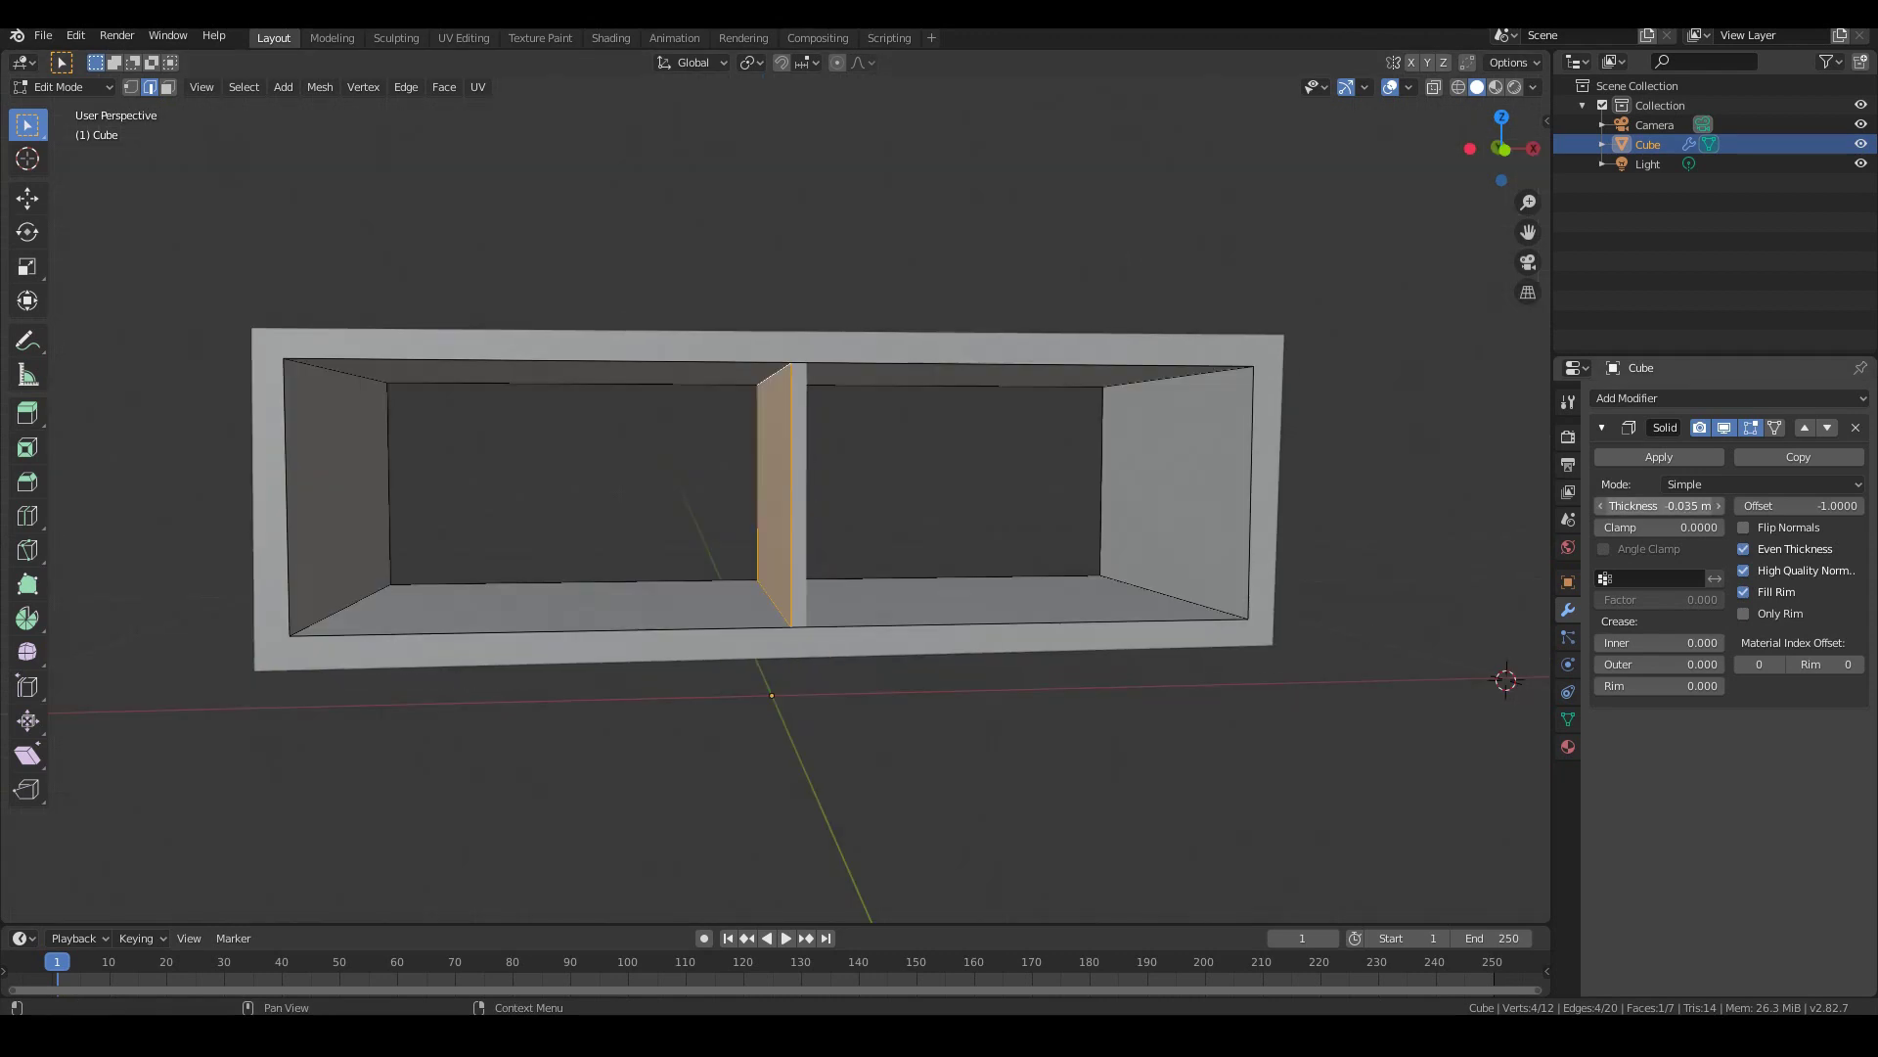
drag(1660, 505, 1614, 506)
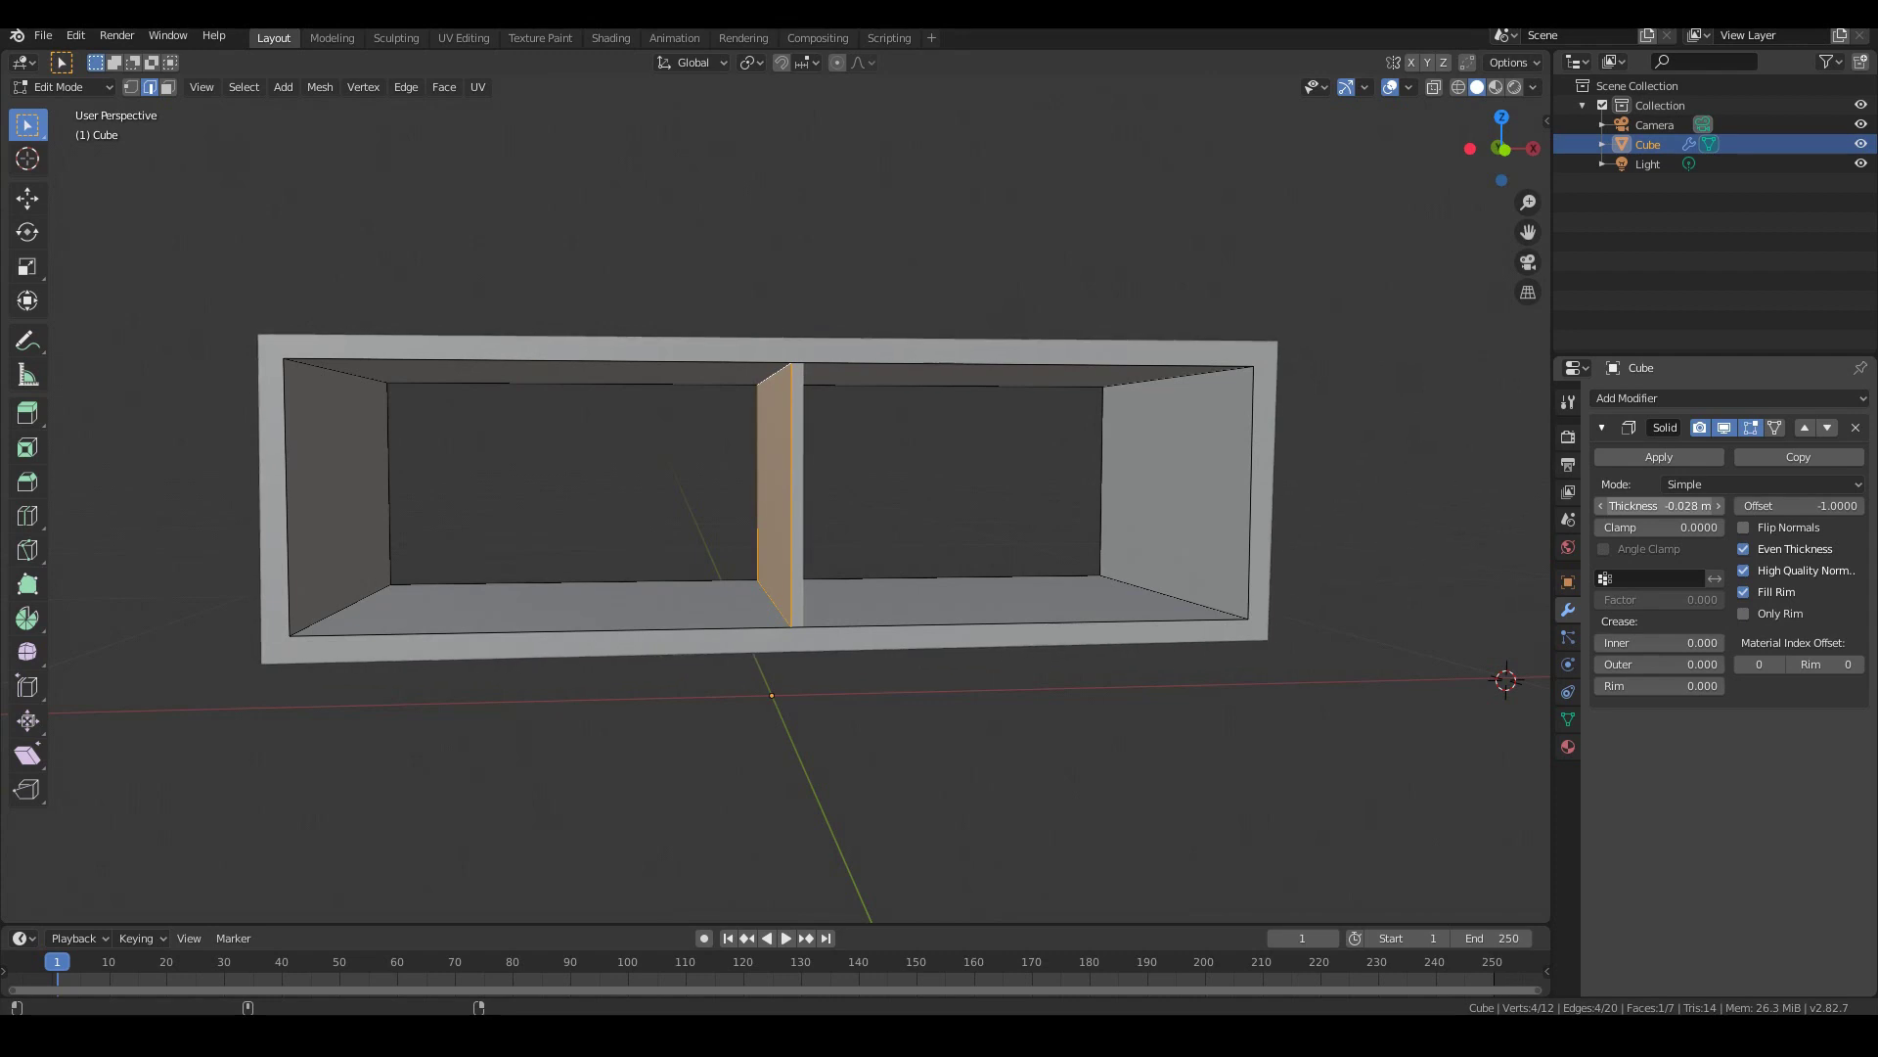
mouse_move(1067, 526)
middle_down()
mouse_move(993, 519)
mouse_move(1205, 569)
mouse_move(957, 530)
mouse_move(1059, 522)
middle_up()
key(Tab)
scroll(1055, 524, down, 3)
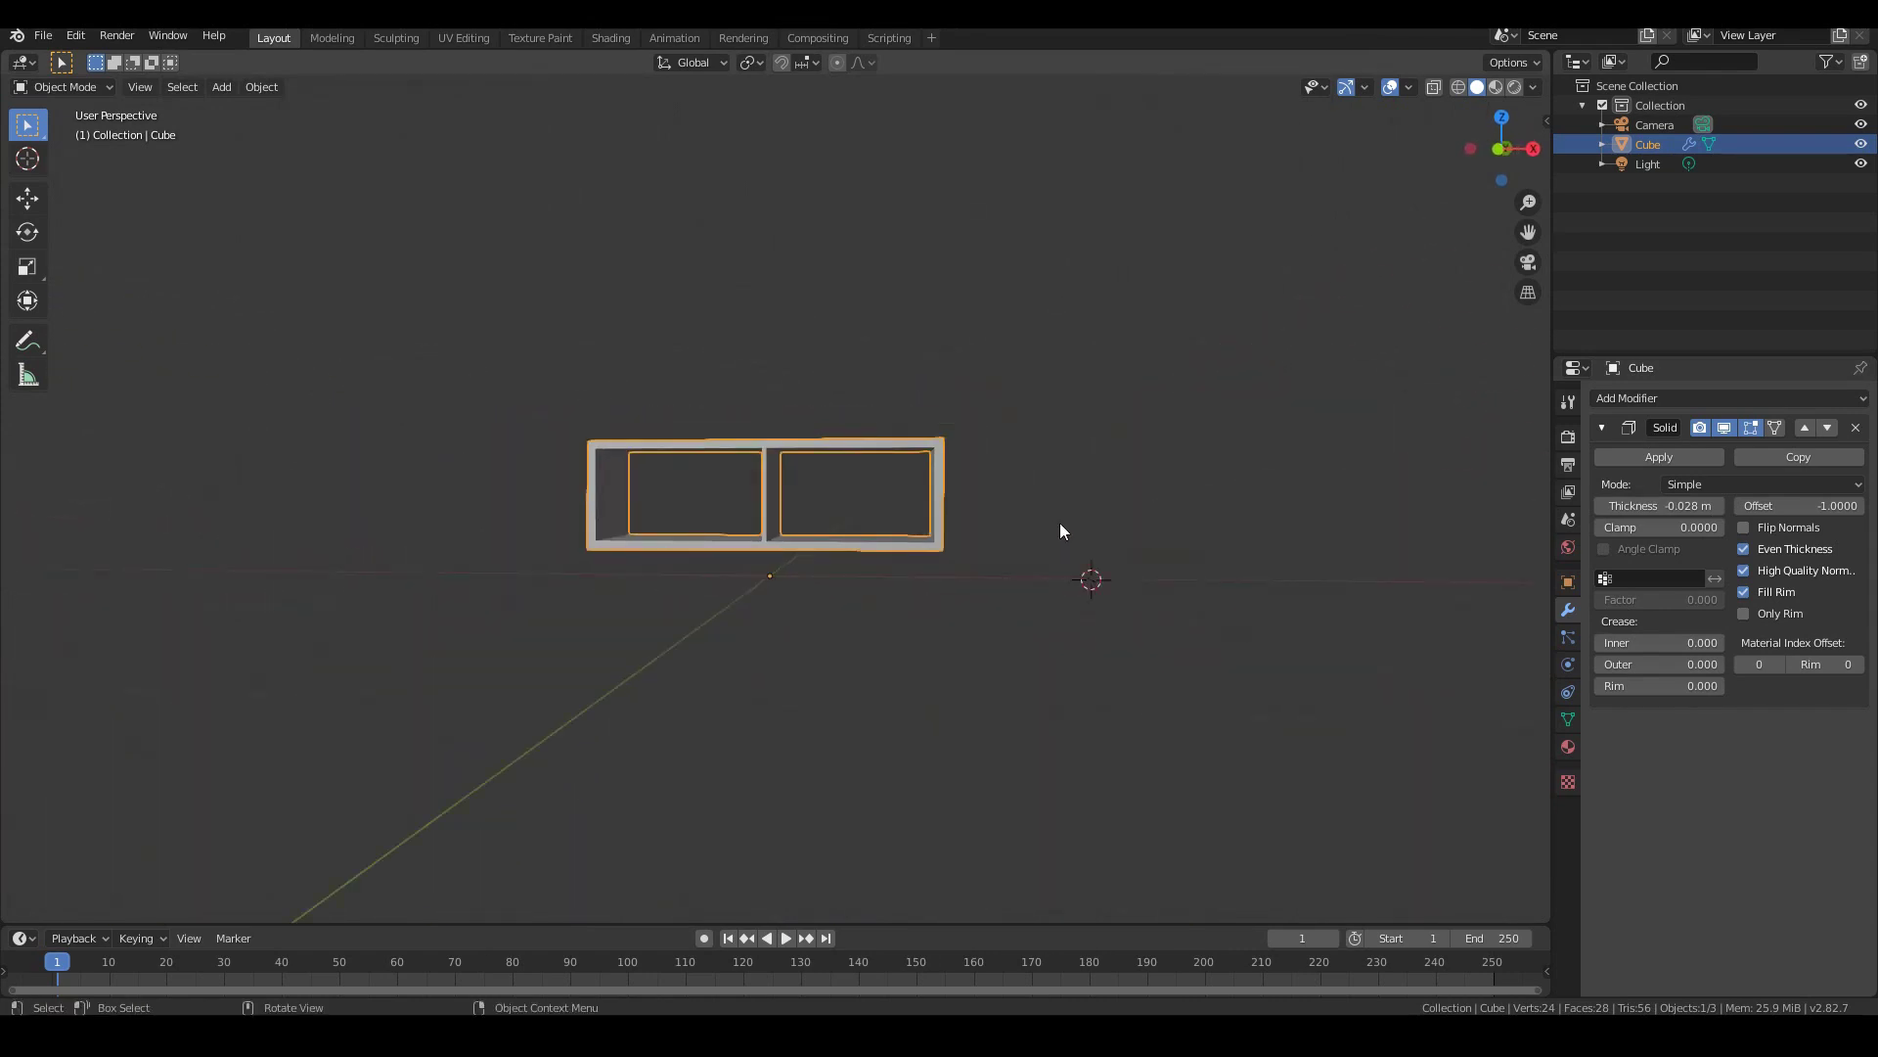
key(KP_1)
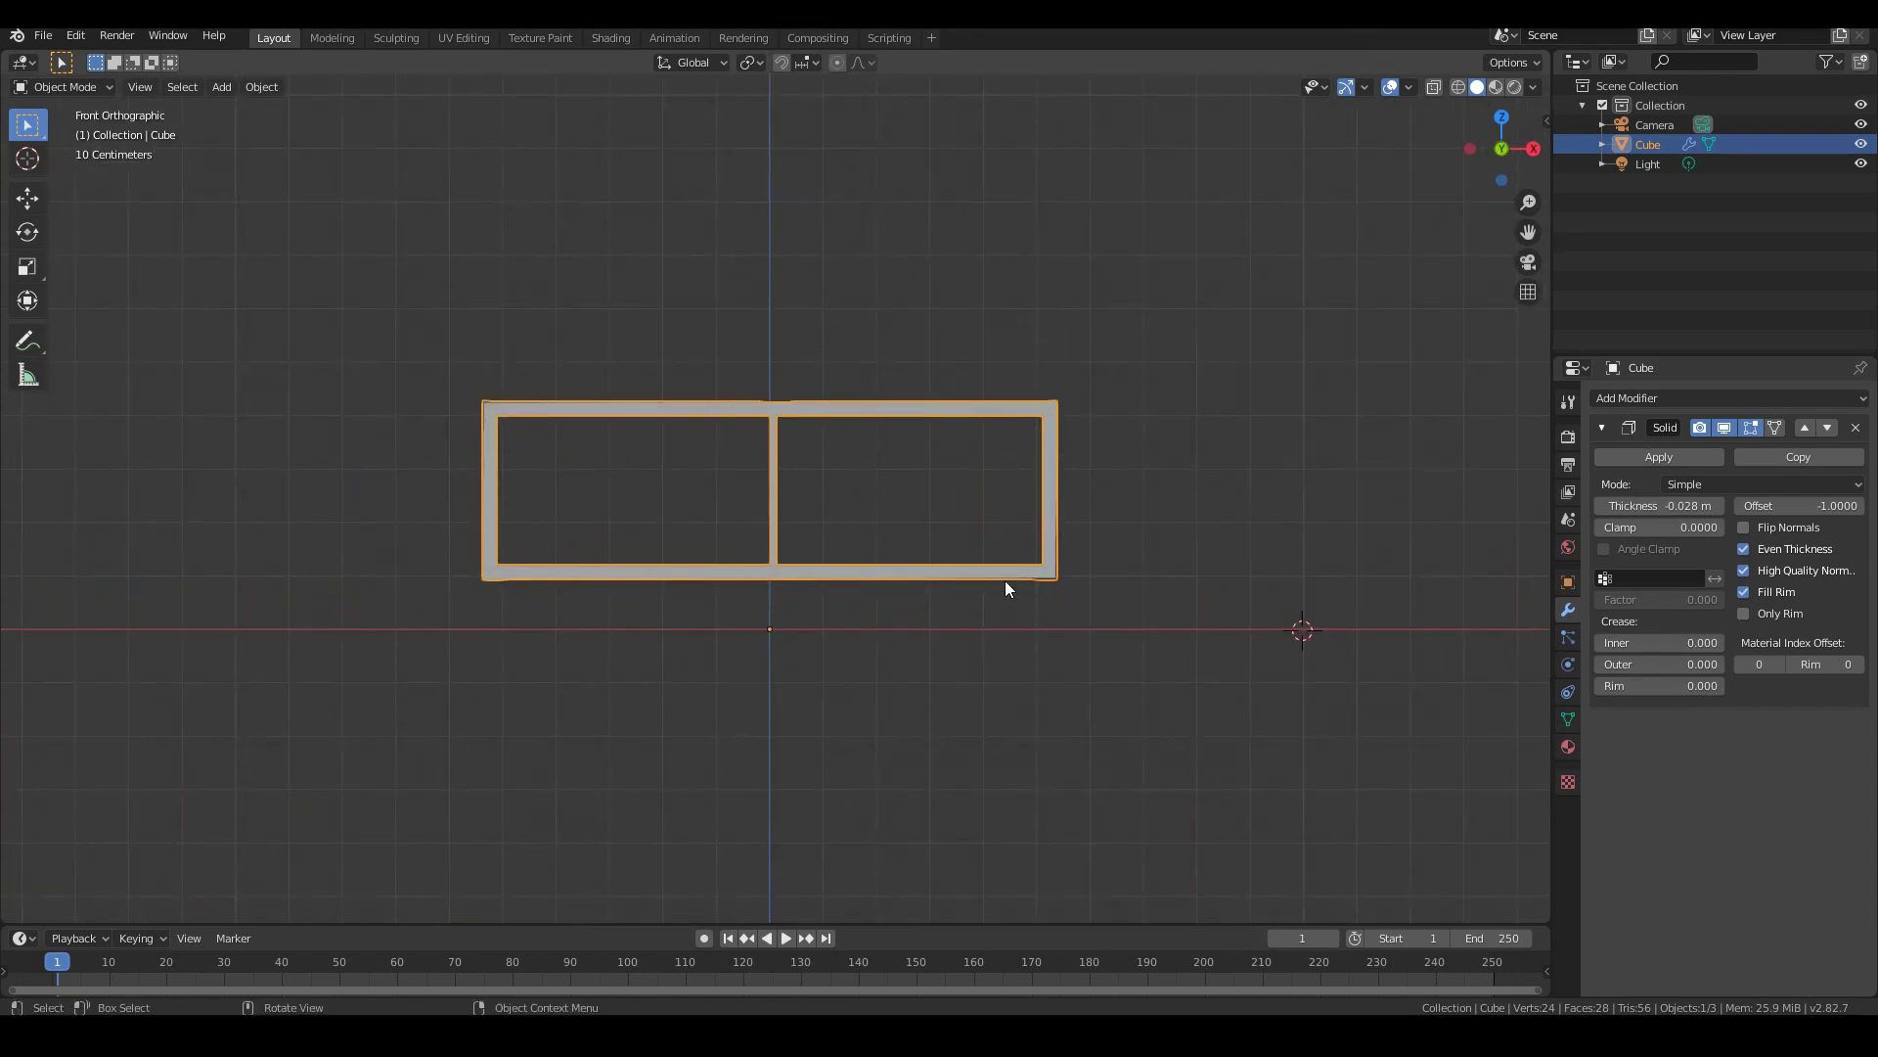
Place the 3D cursor on the side of the box
middle_drag(1006, 581, 1001, 530)
key(Tab)
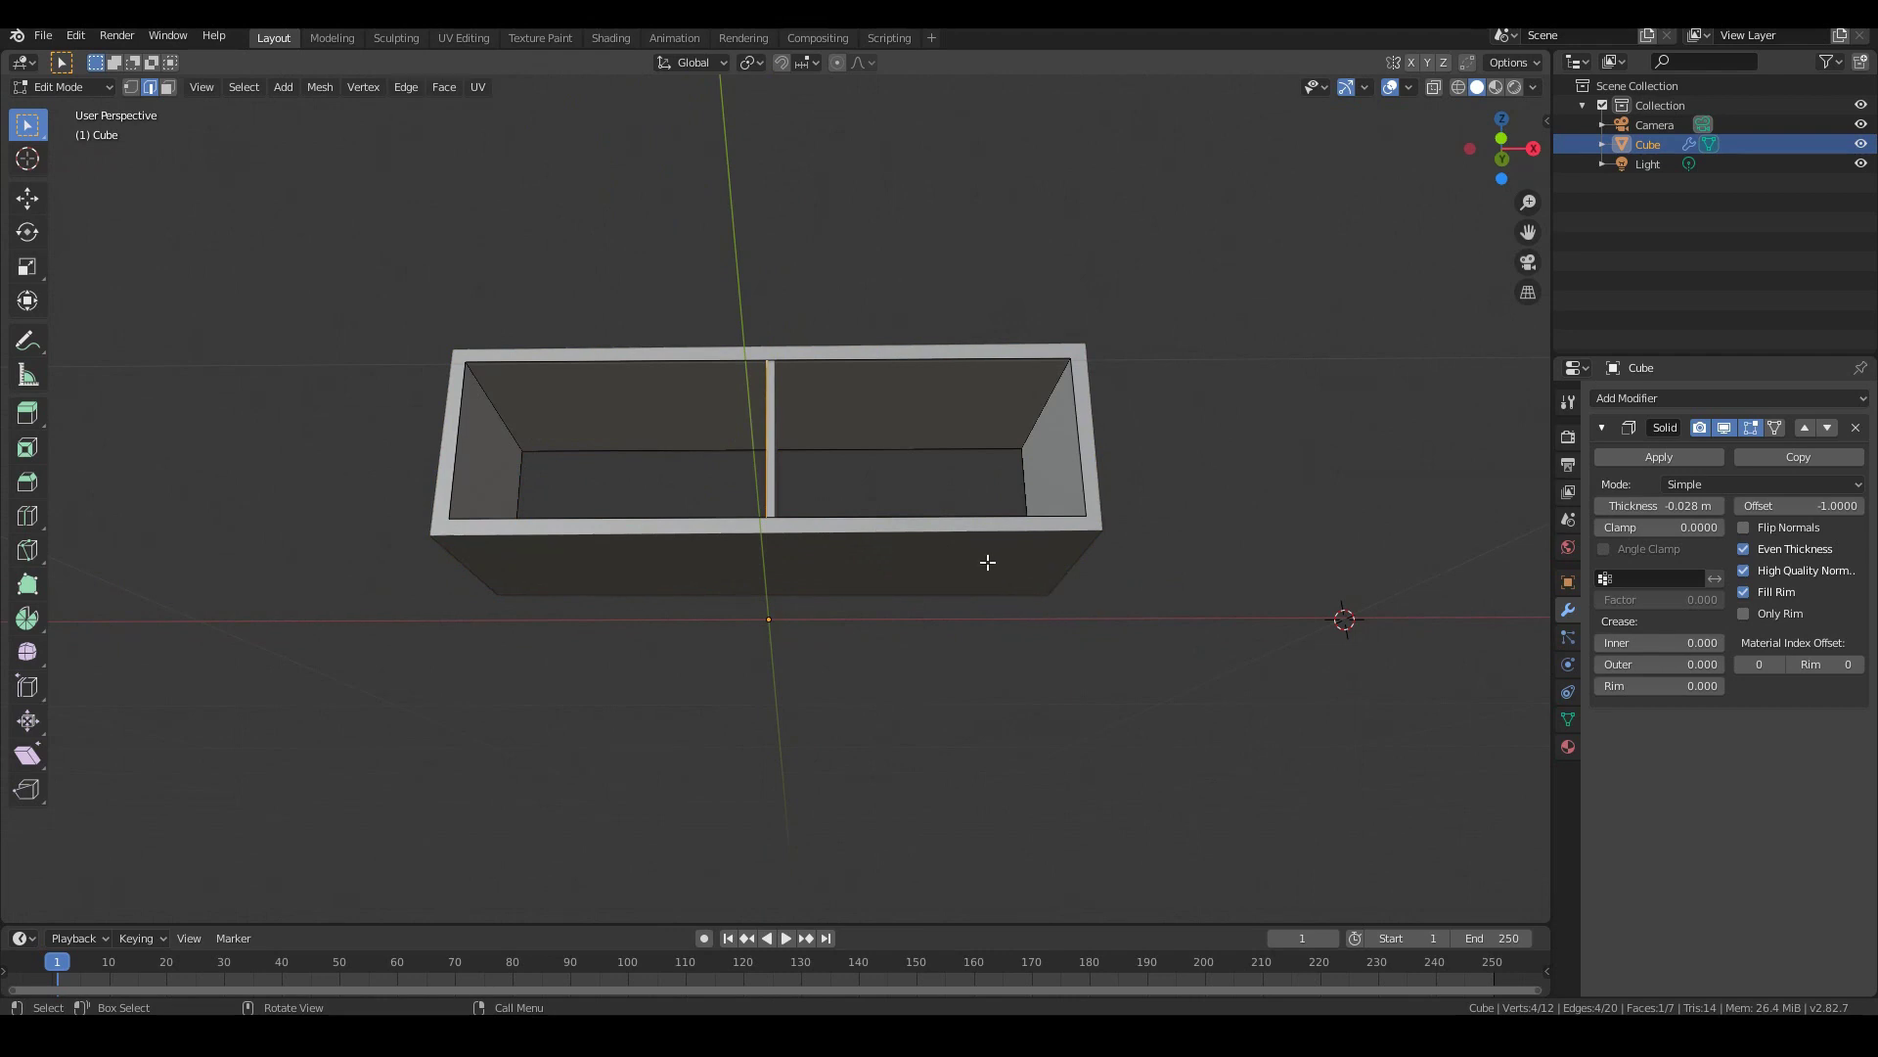
key(Tab)
middle_drag(982, 571, 1018, 480)
click(28, 158)
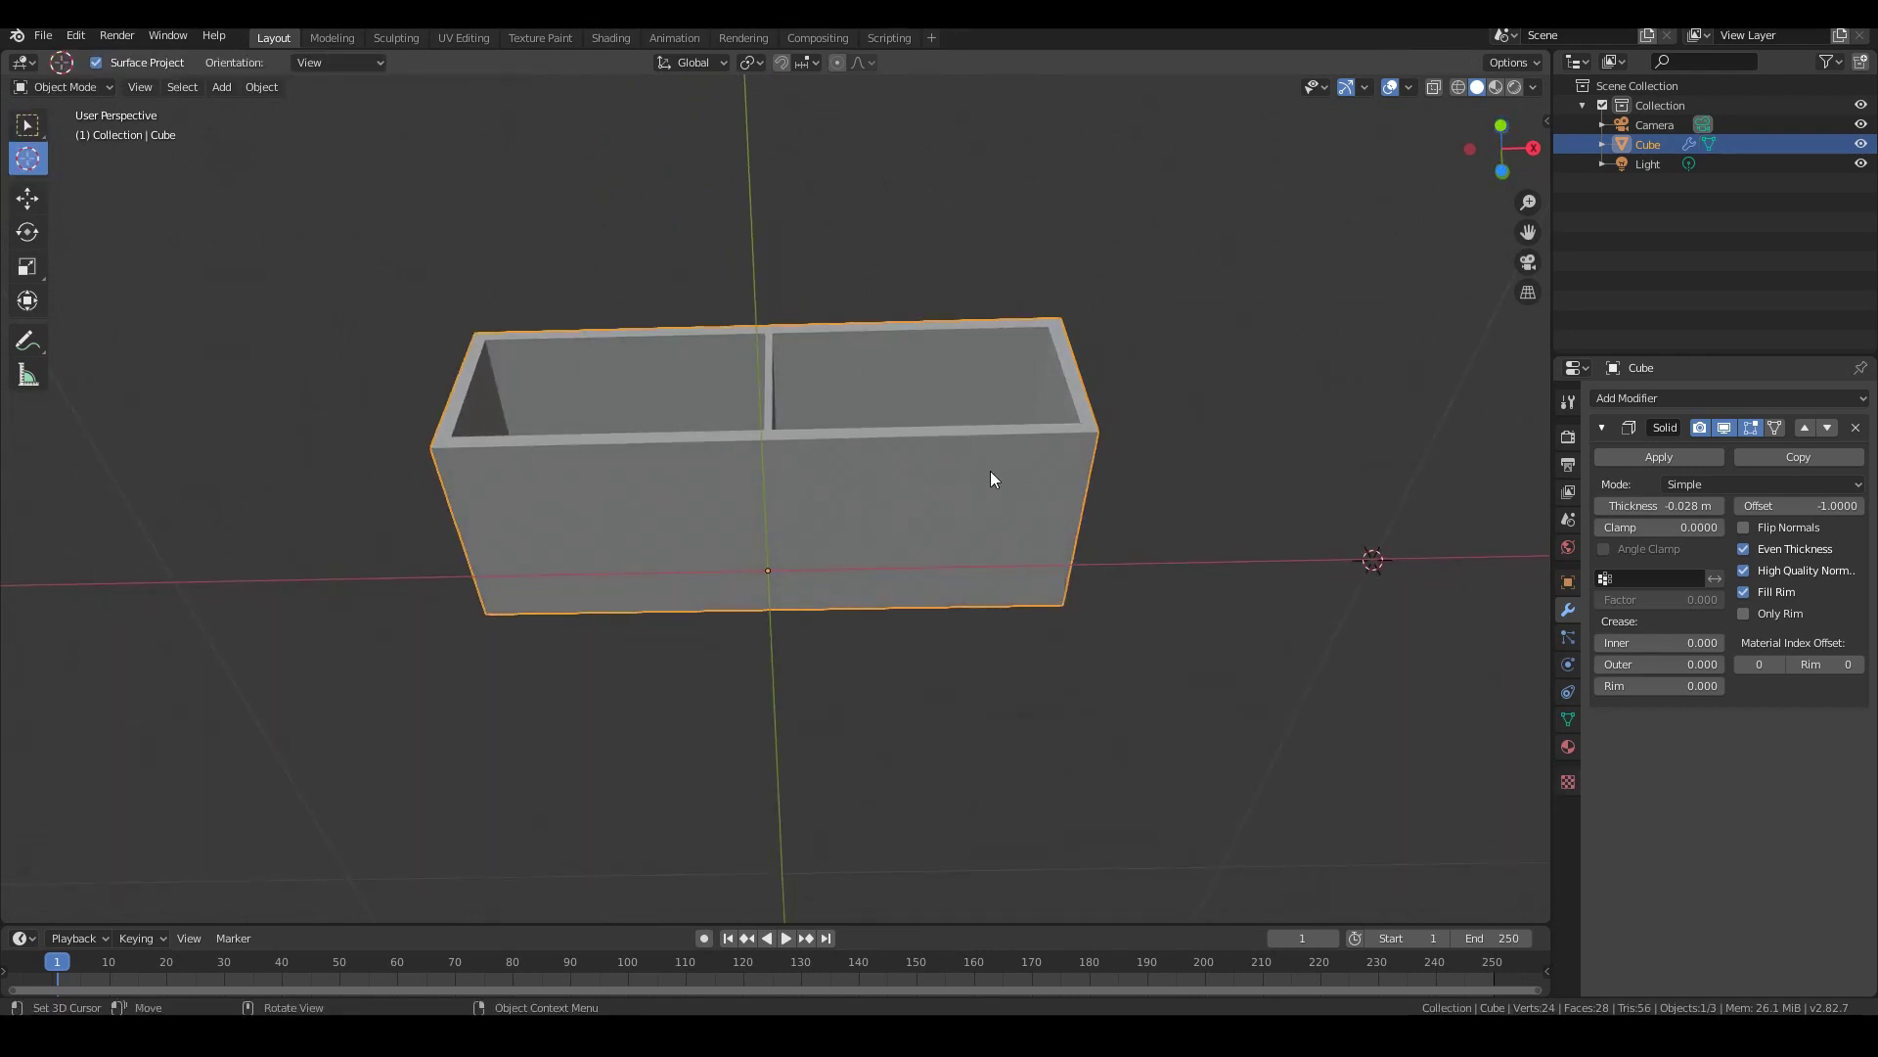
click(1050, 457)
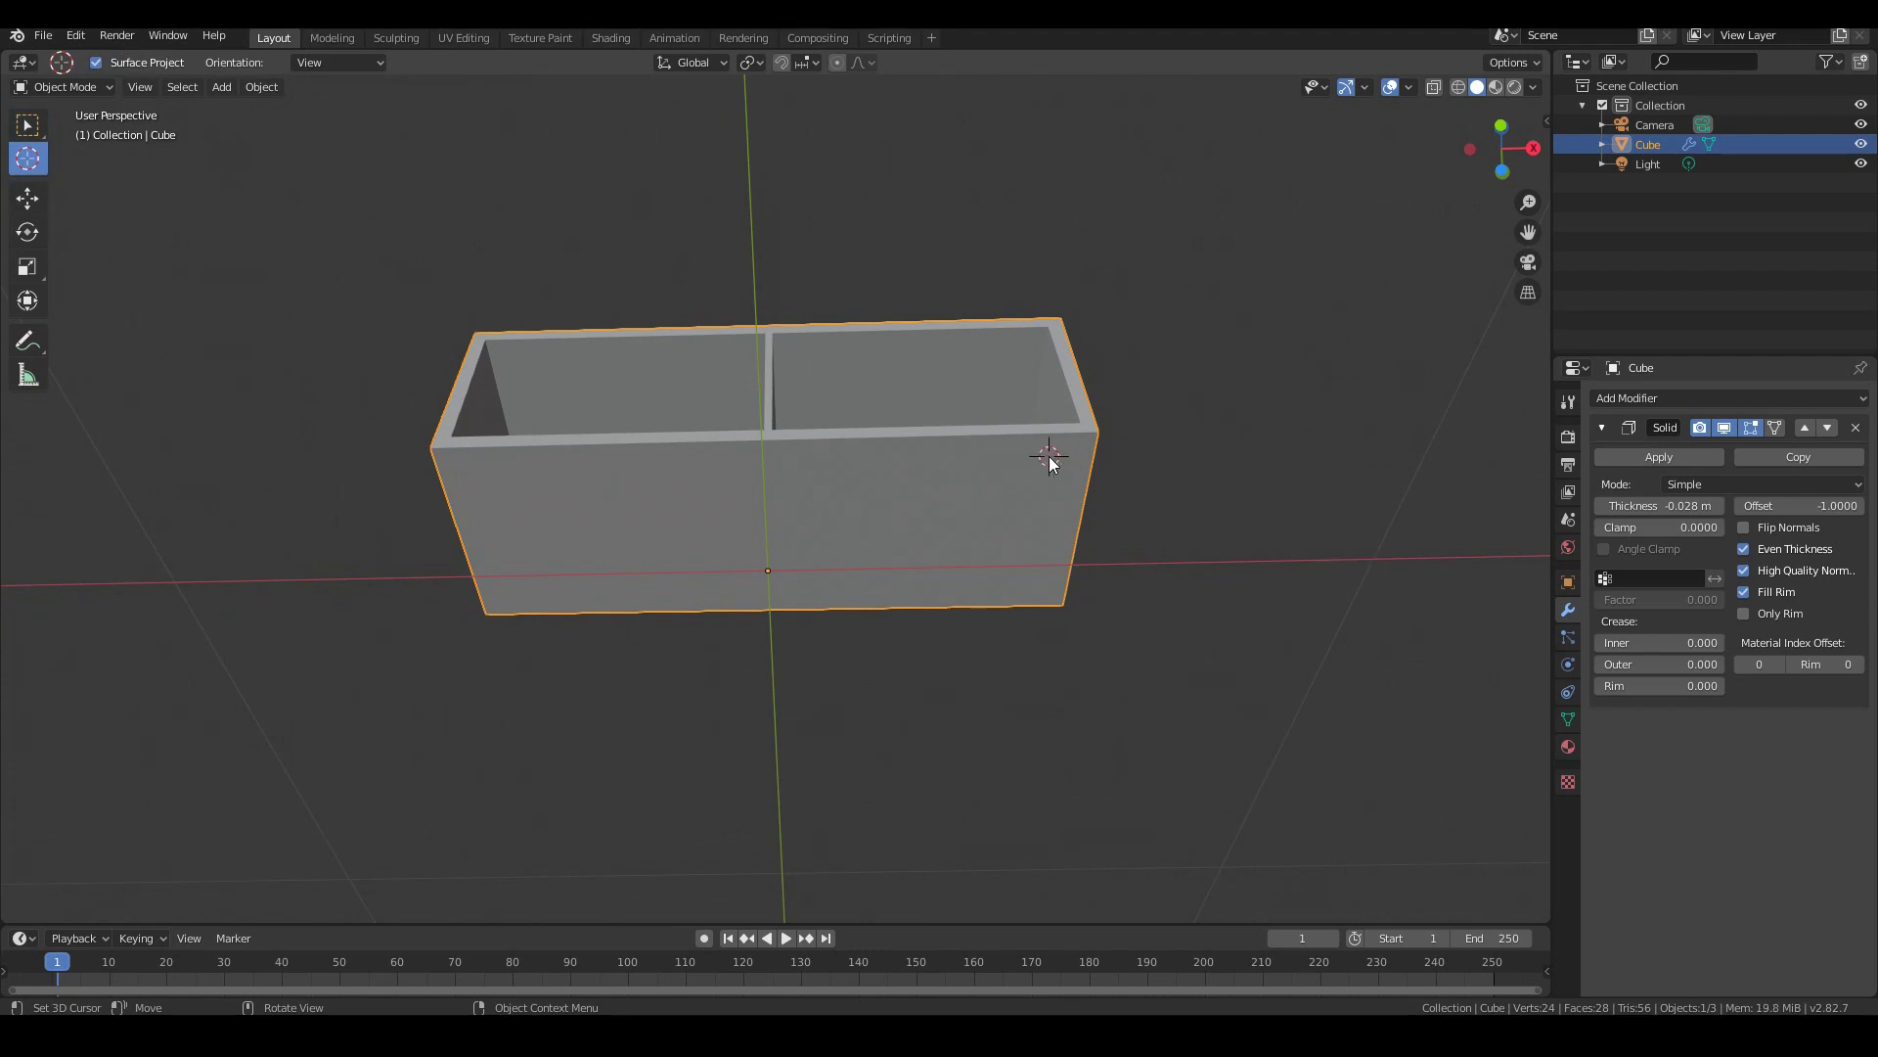
click(1034, 528)
Add a new cube, Cube.001, at the 3D cursor
click(221, 87)
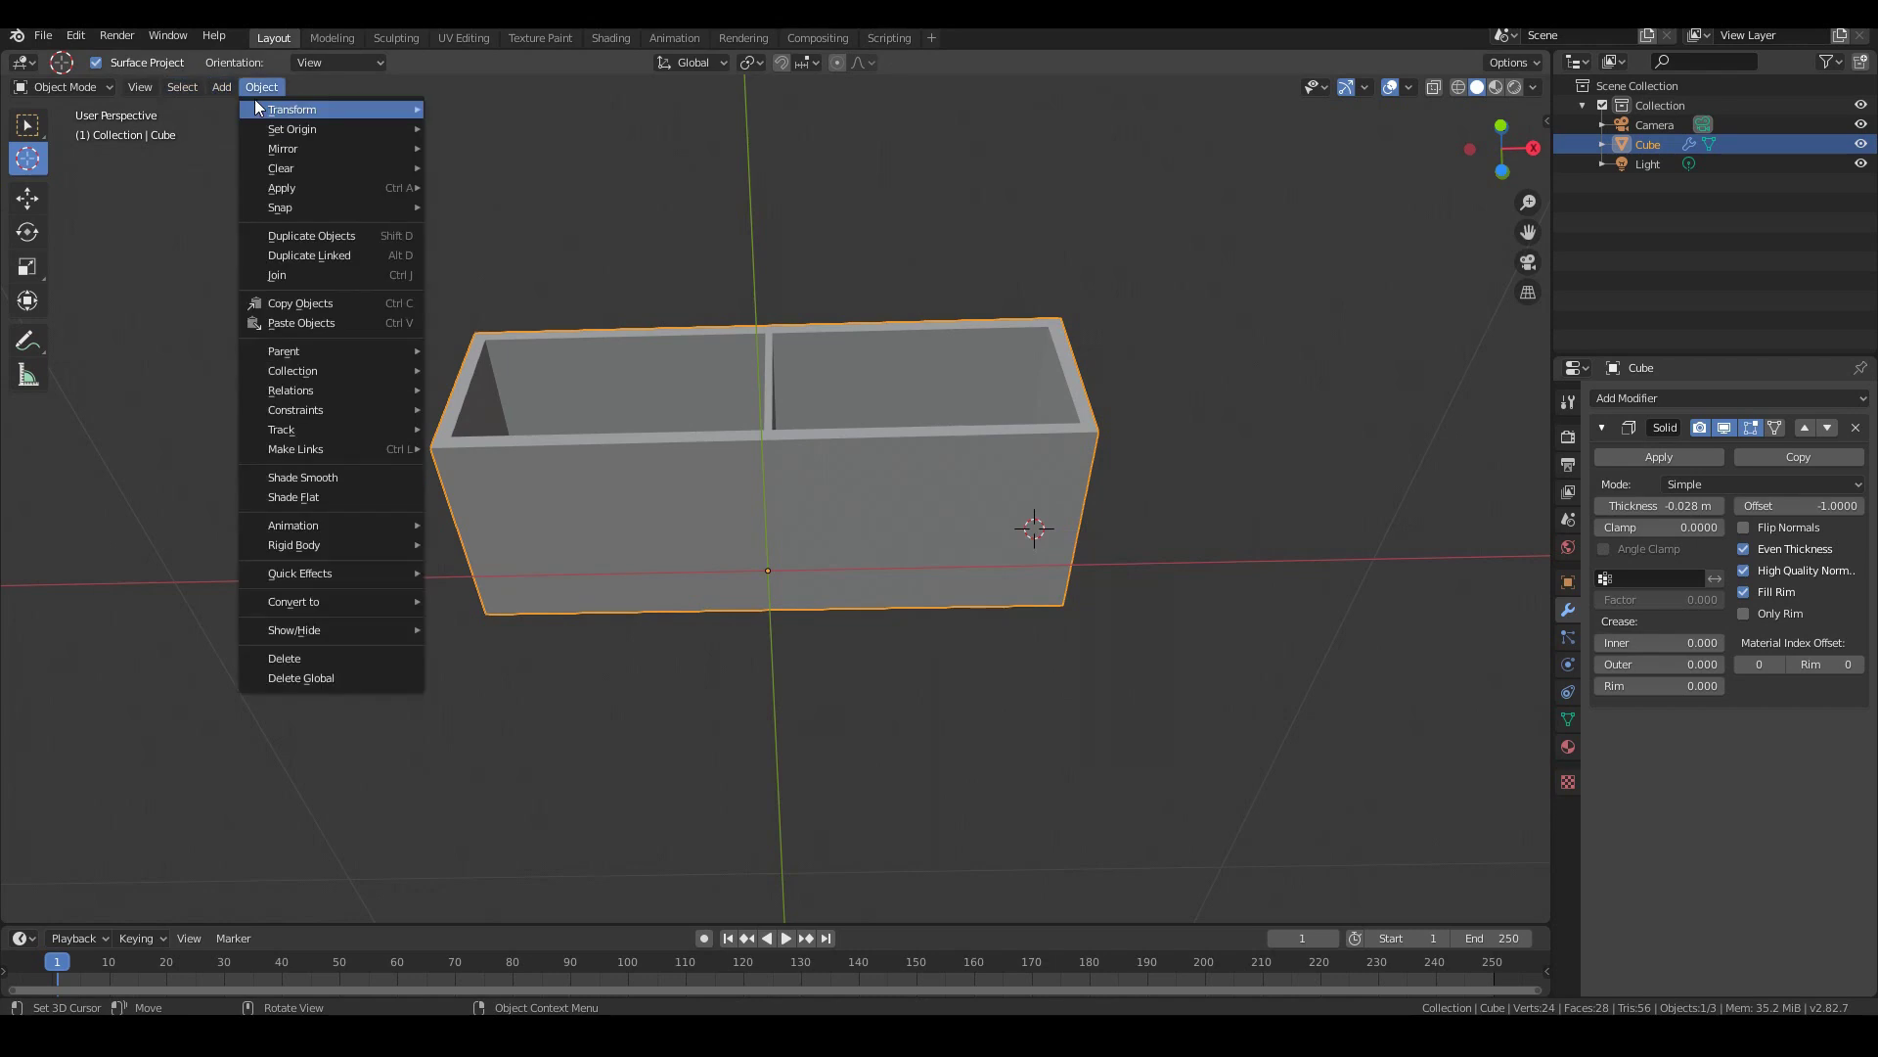
mouse_move(221, 87)
mouse_move(283, 109)
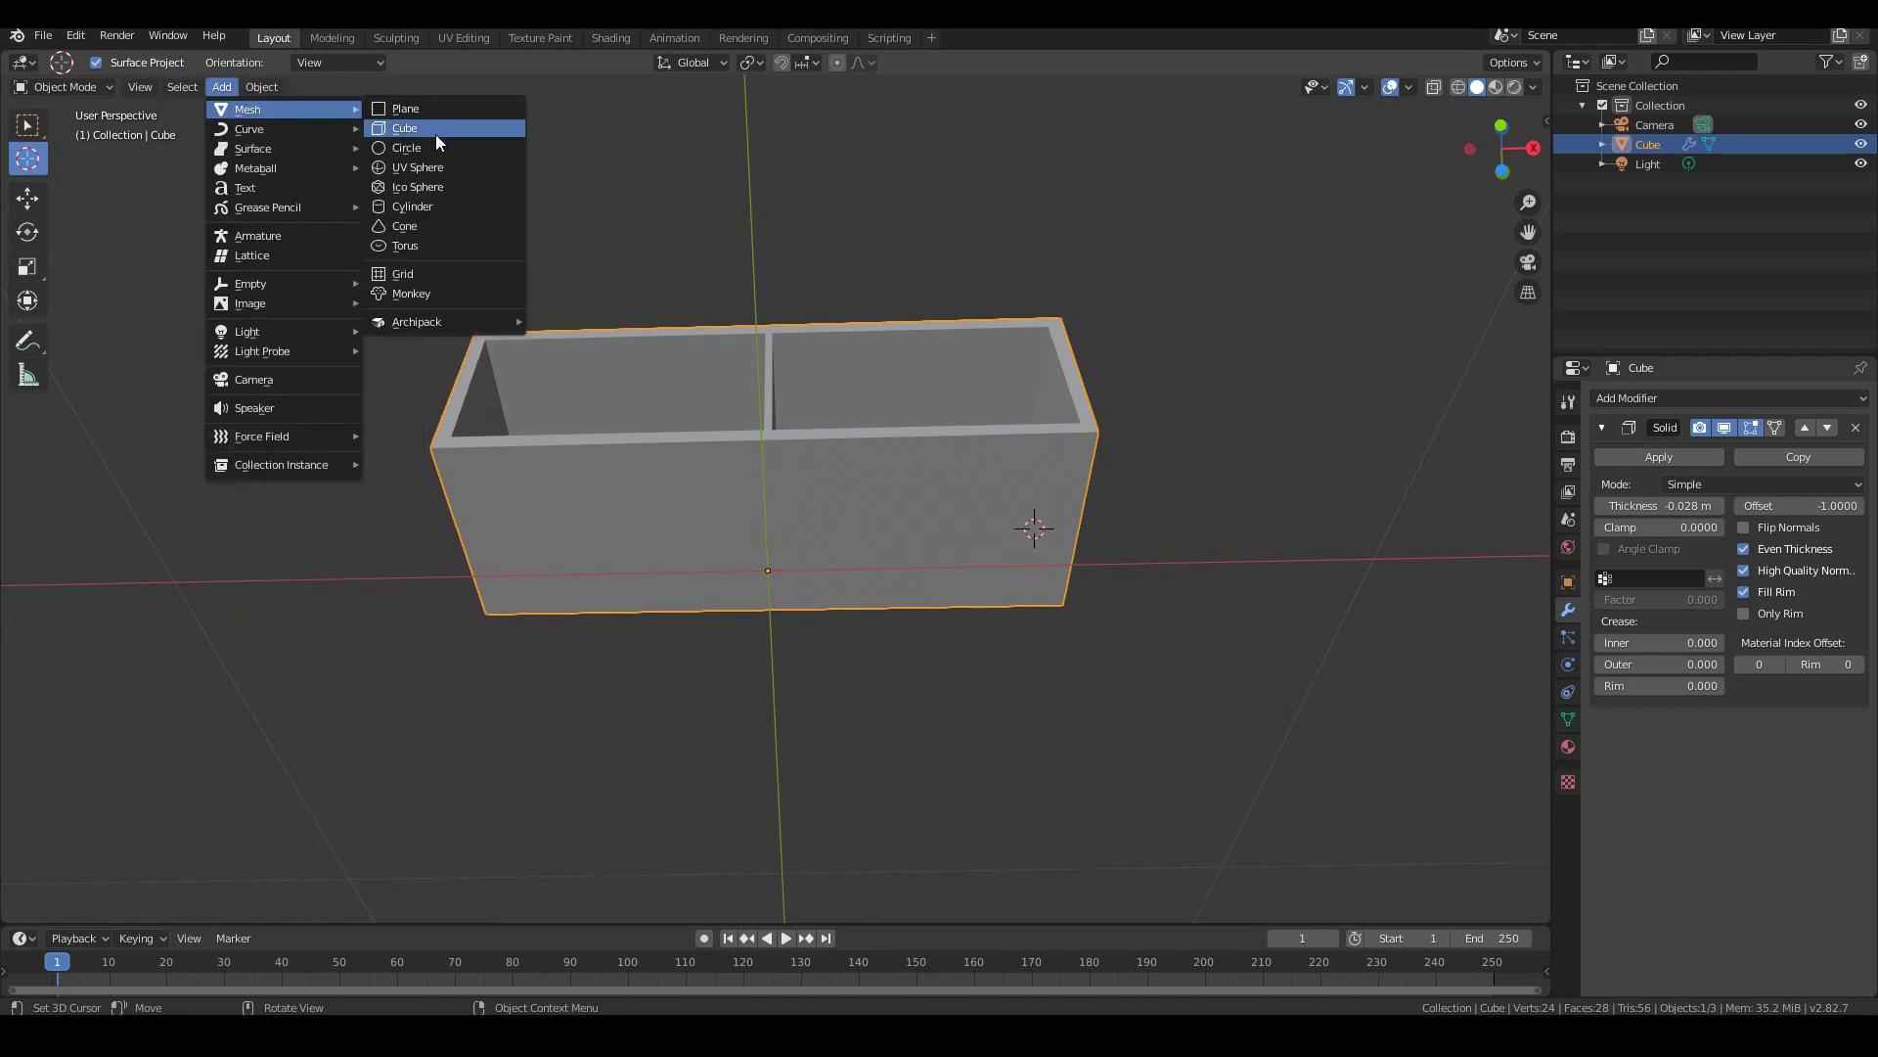
click(437, 131)
scroll(847, 533, down, 2)
In Edit Mode, shrink the whole Cube.001 mesh to about 0.606 scale
click(64, 87)
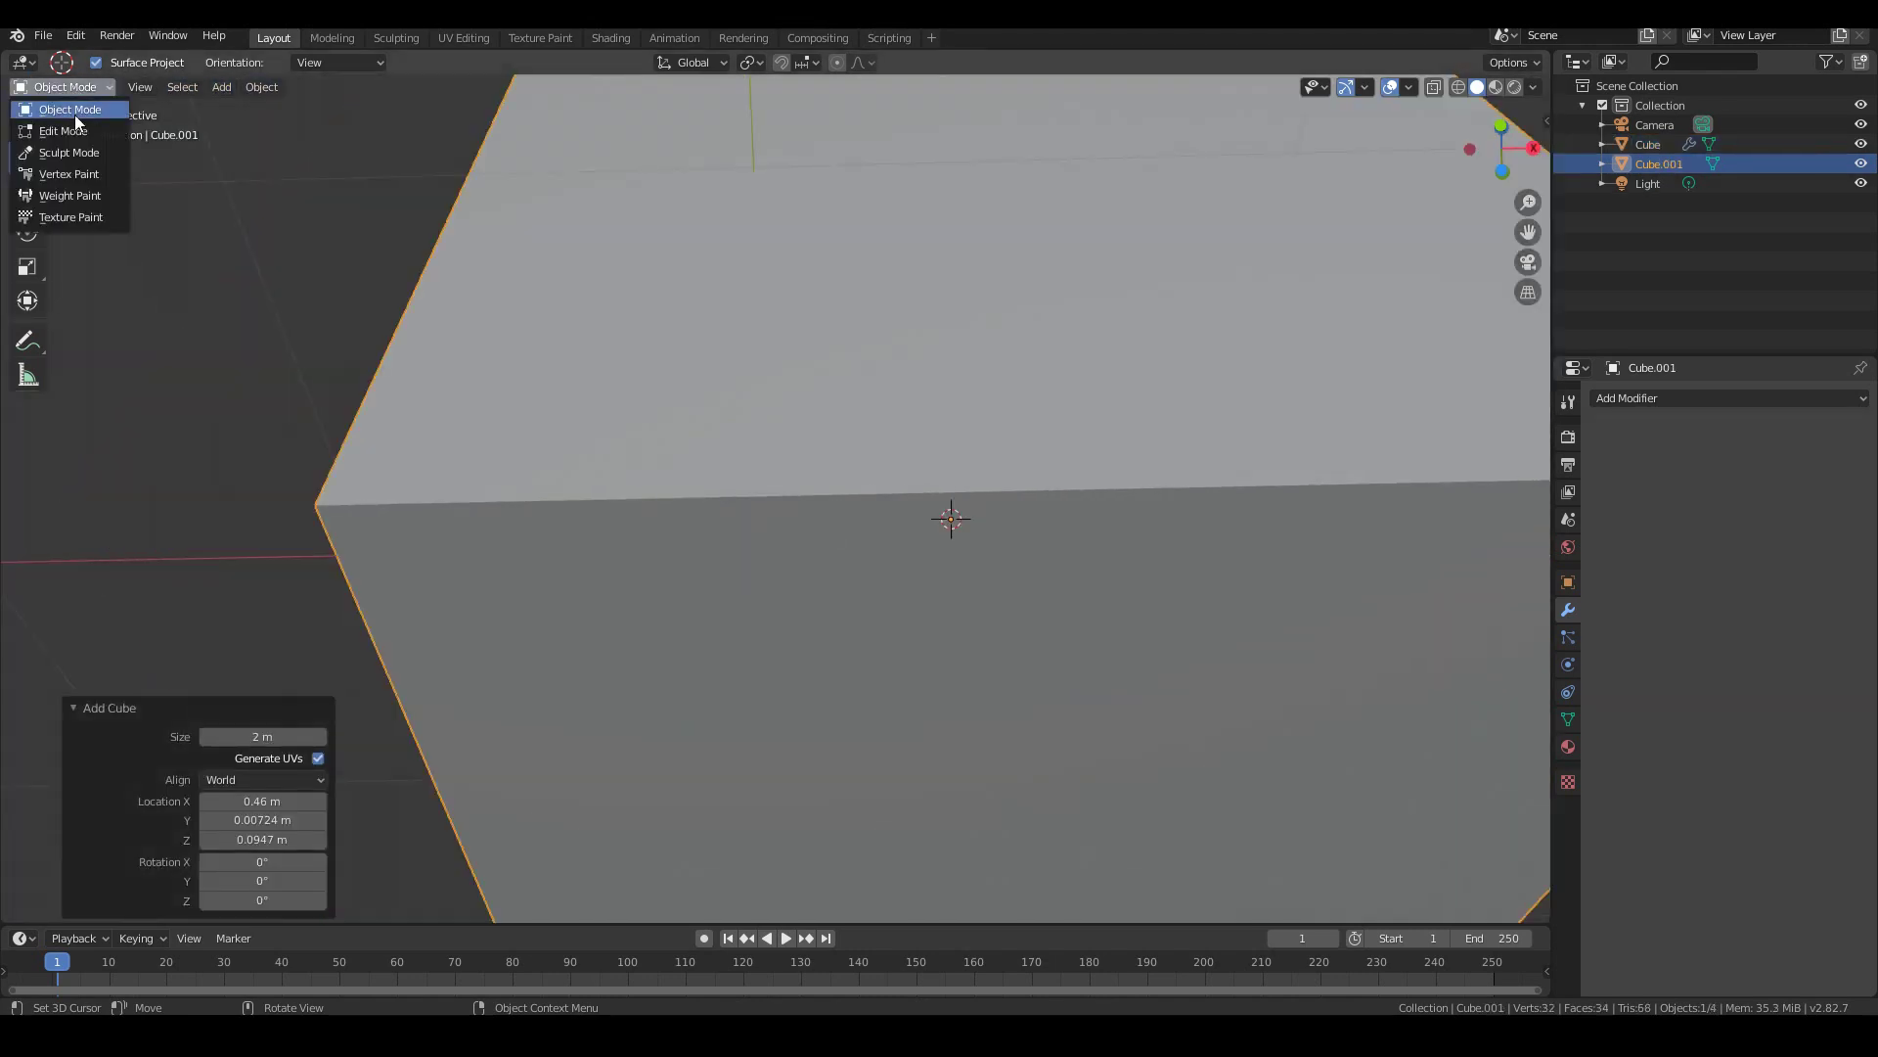
click(68, 130)
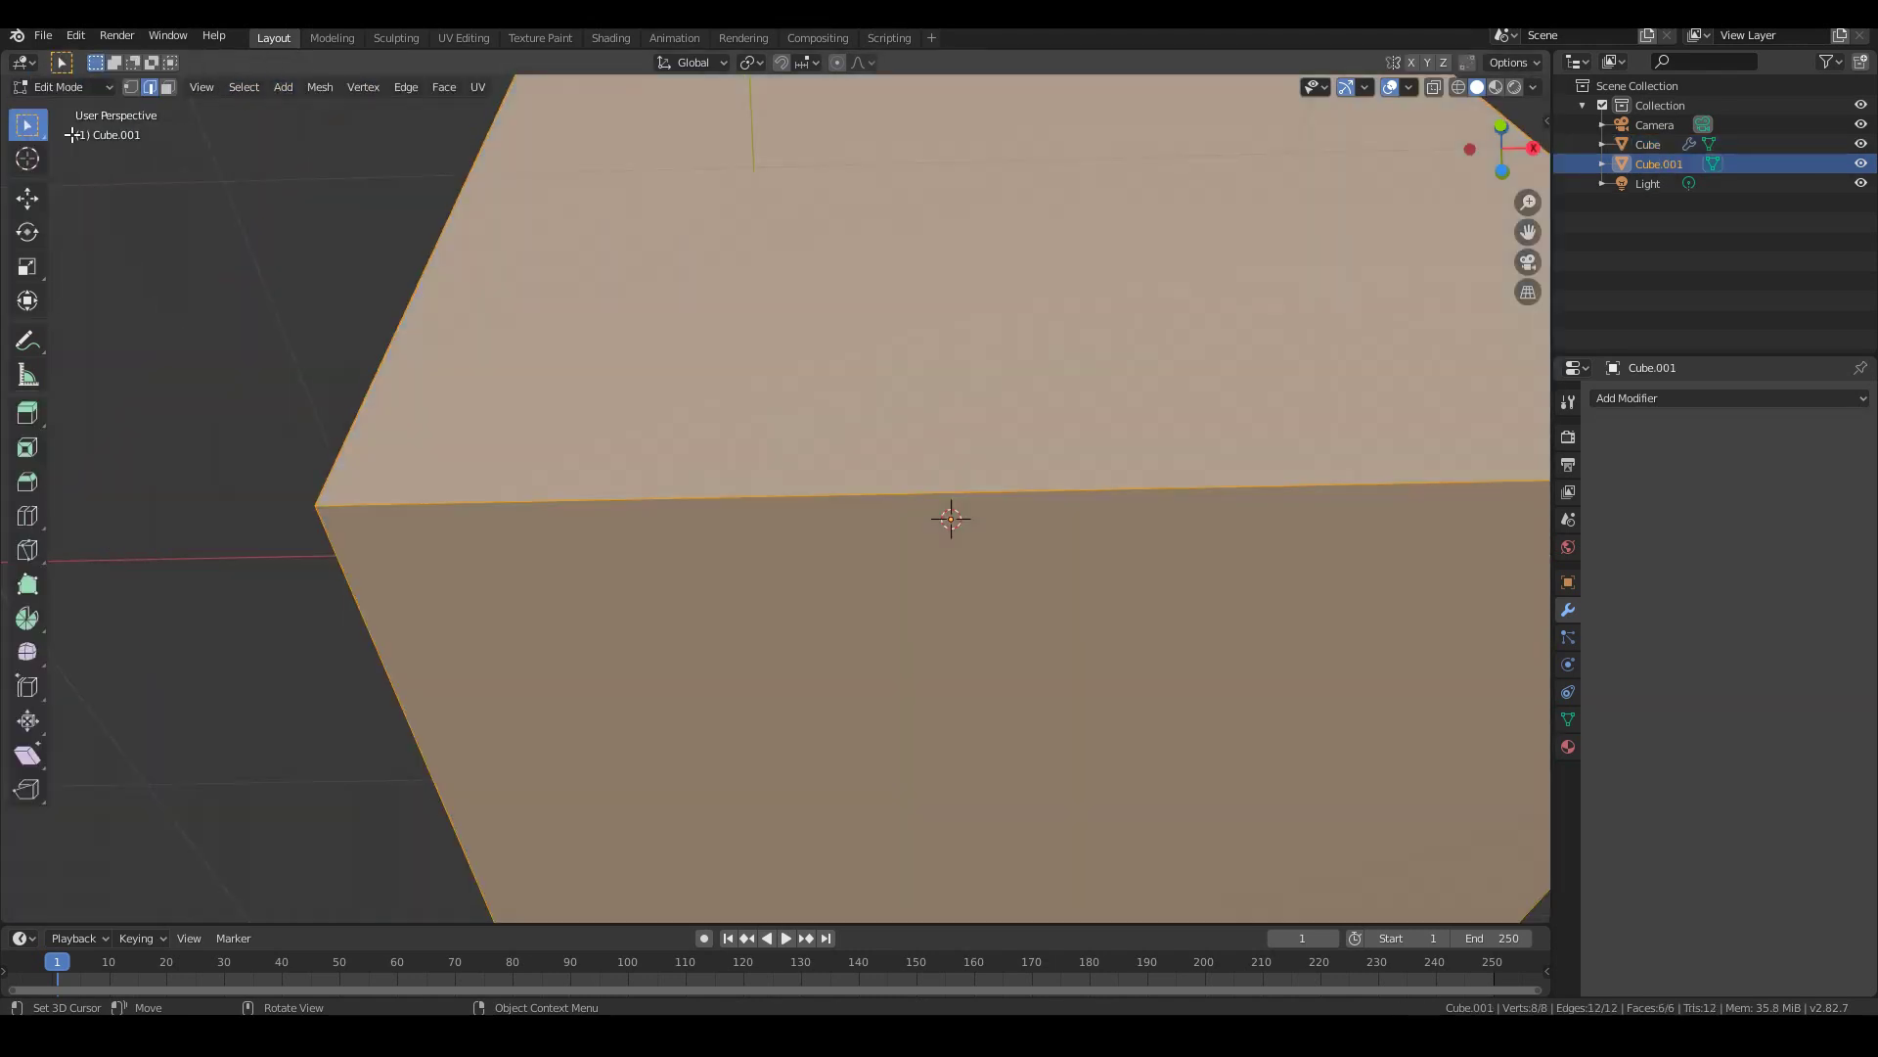
click(26, 277)
drag(1011, 581, 957, 527)
middle_drag(957, 527, 790, 612)
scroll(815, 642, up, 5)
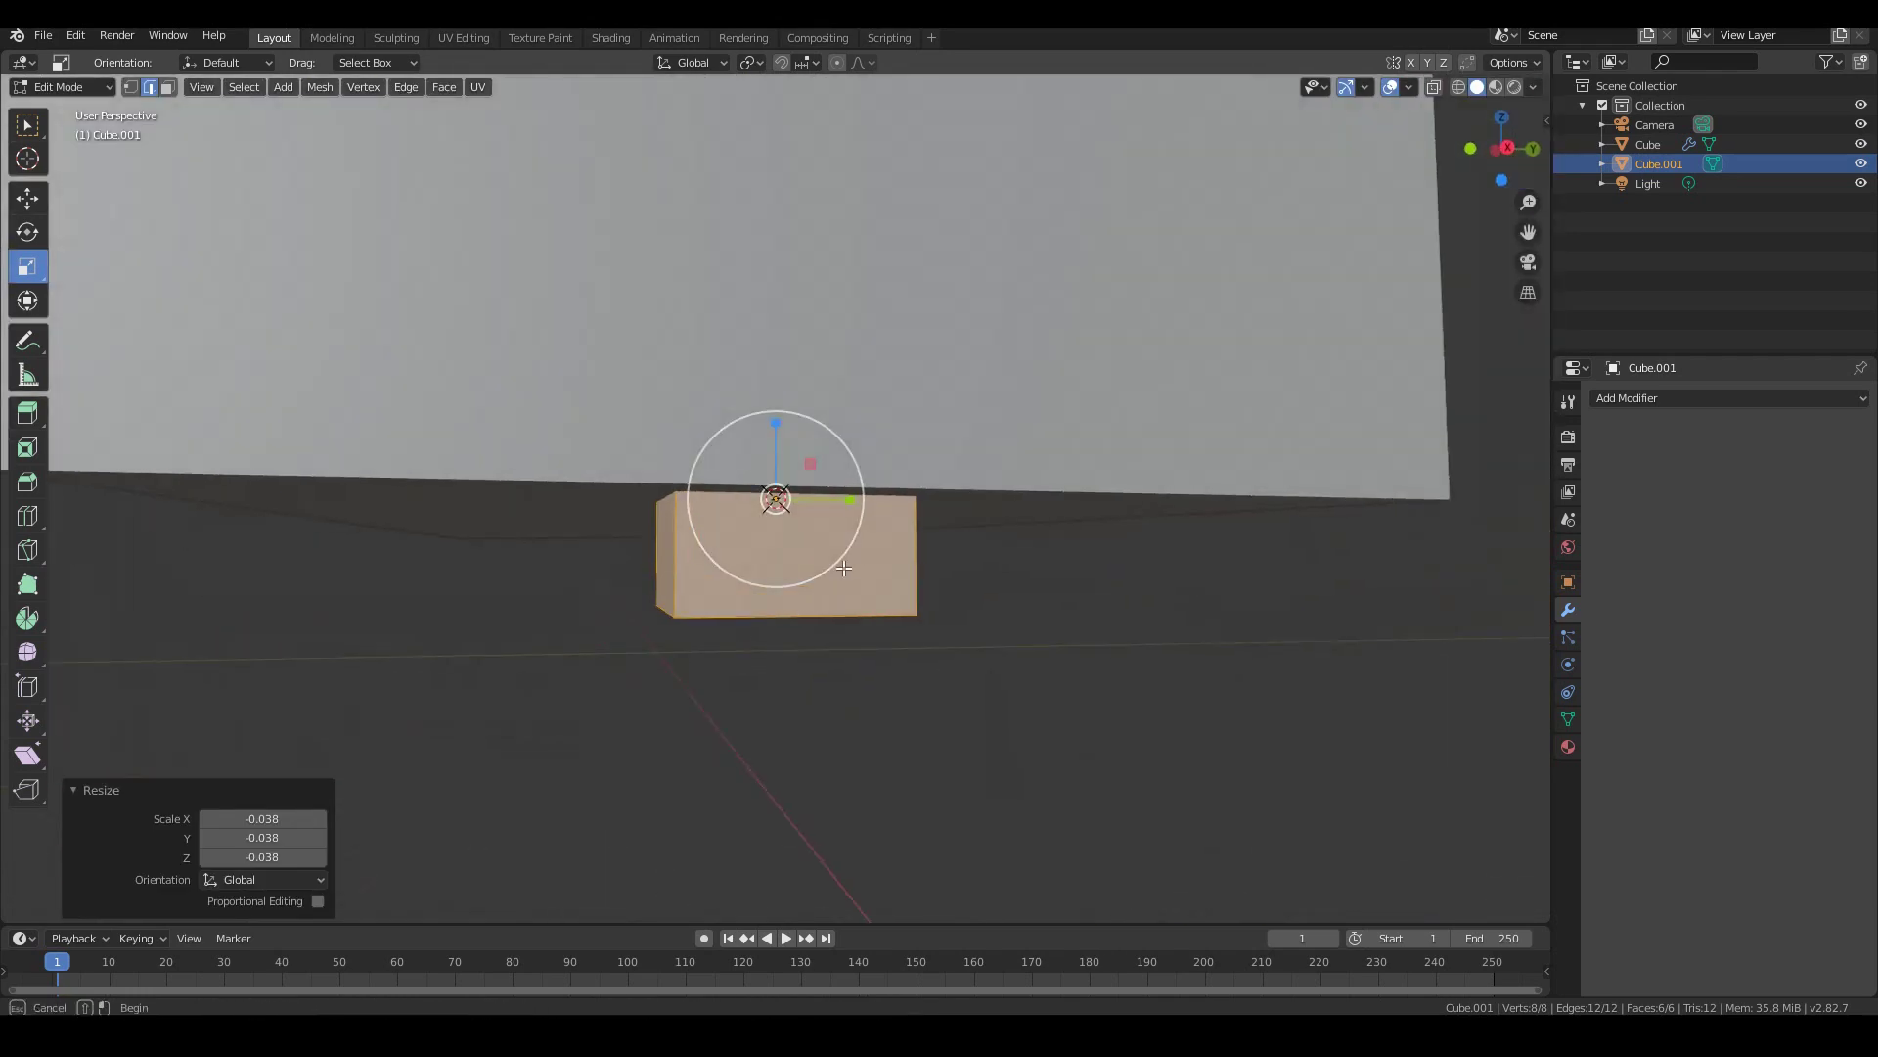
click(829, 565)
key(a)
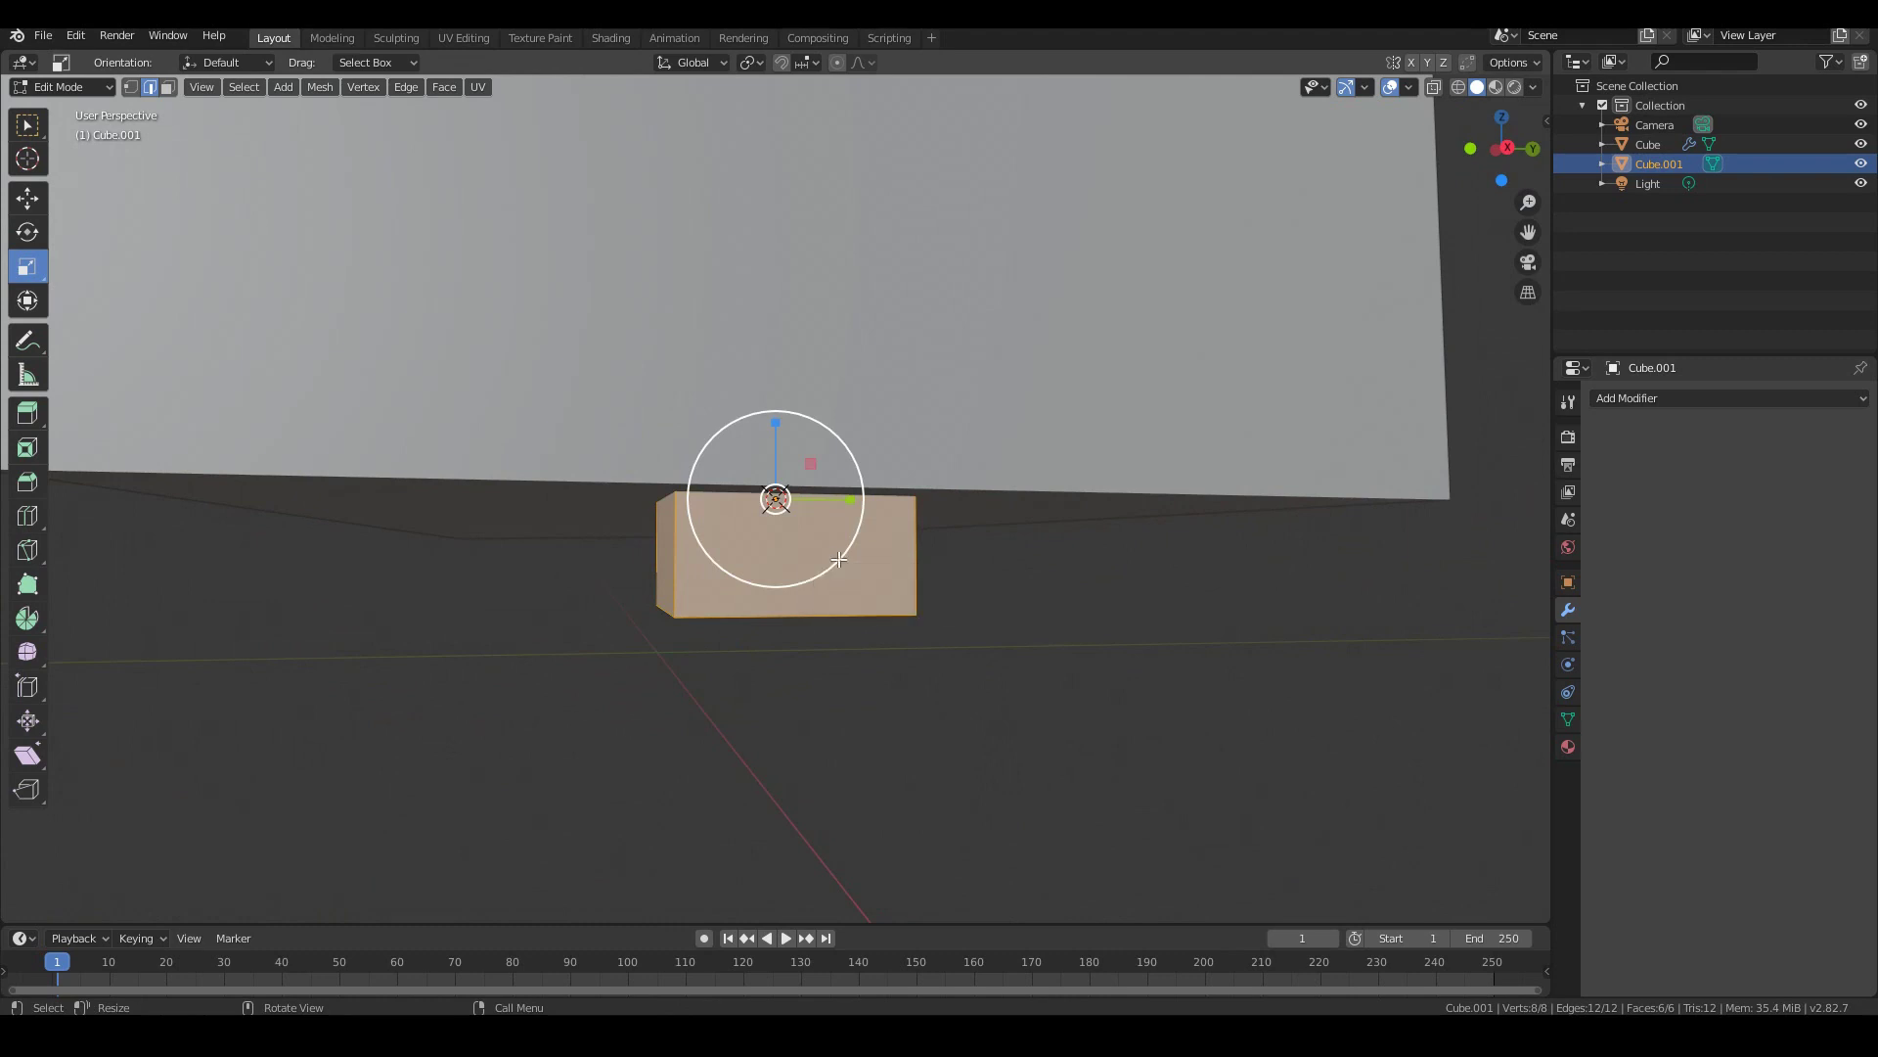
drag(838, 558, 798, 551)
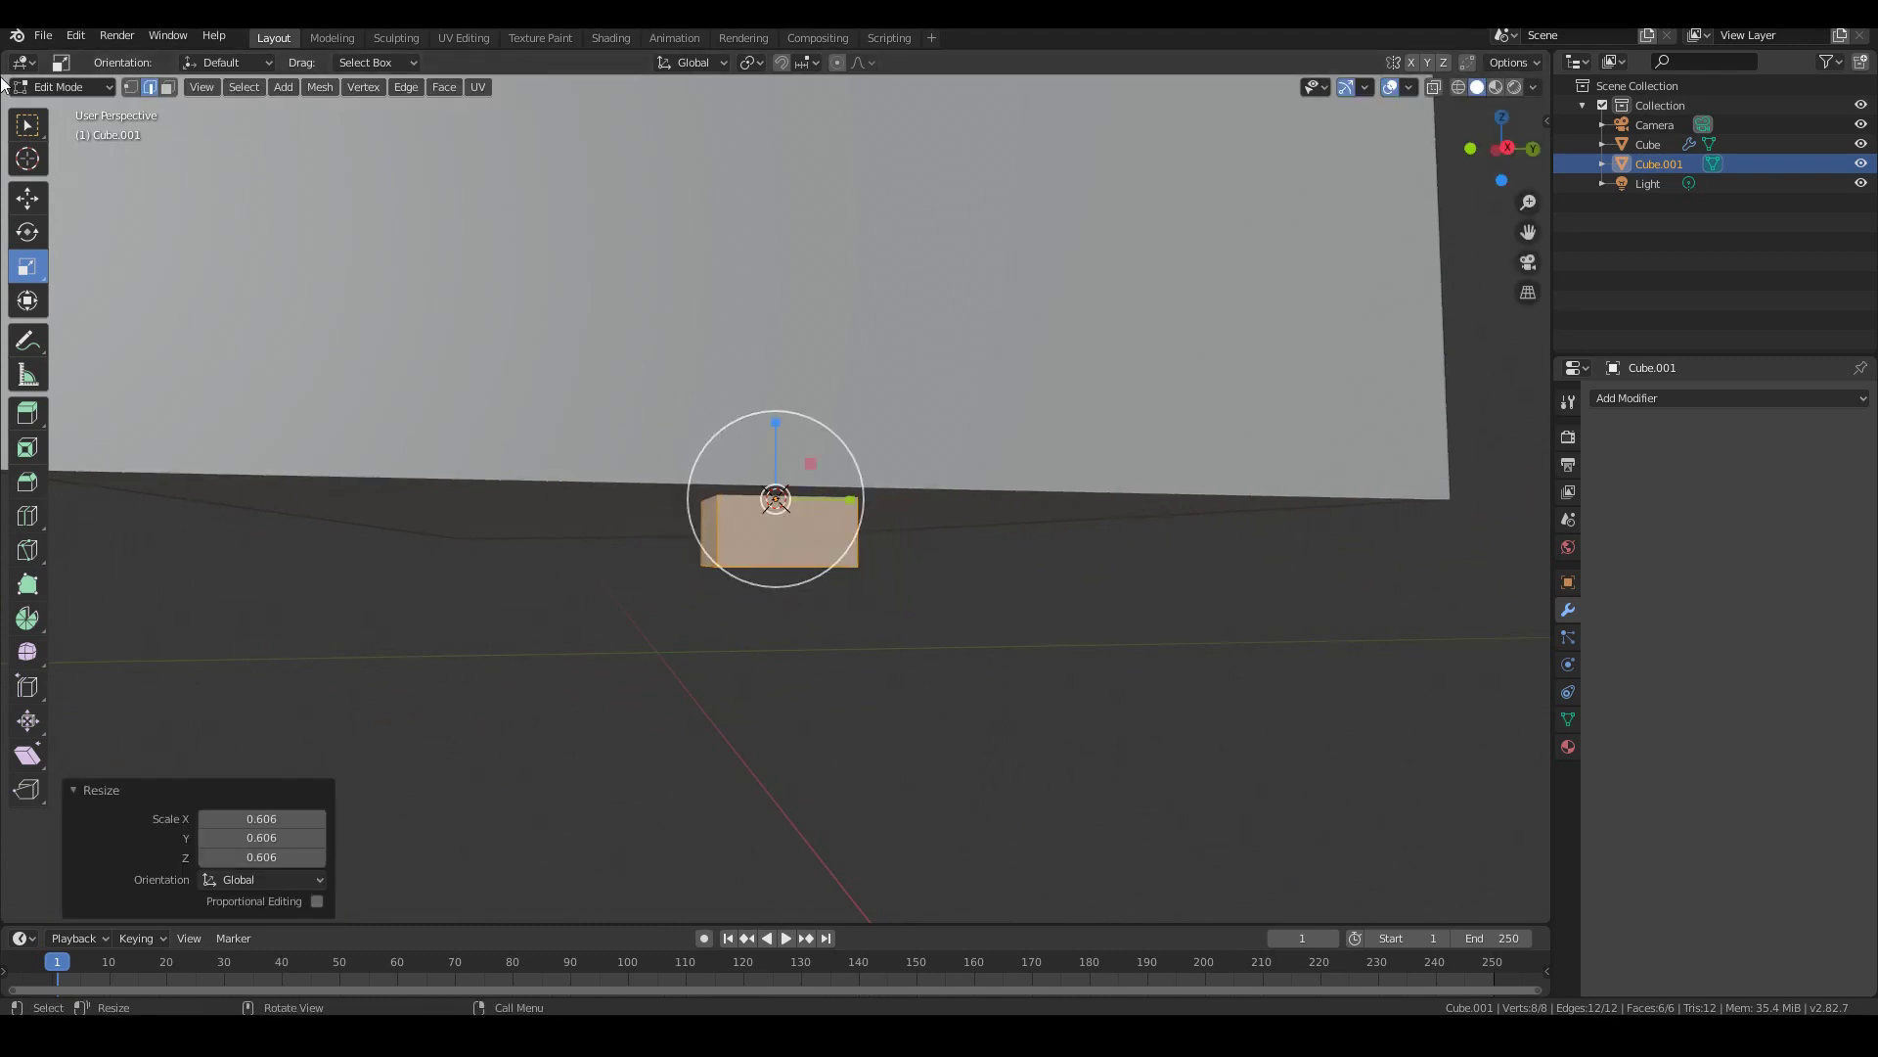
Lower the small cube 0.022 m and stretch it 8.389× along Y into a leg bar
click(27, 198)
drag(775, 418, 763, 485)
scroll(615, 559, down, 2)
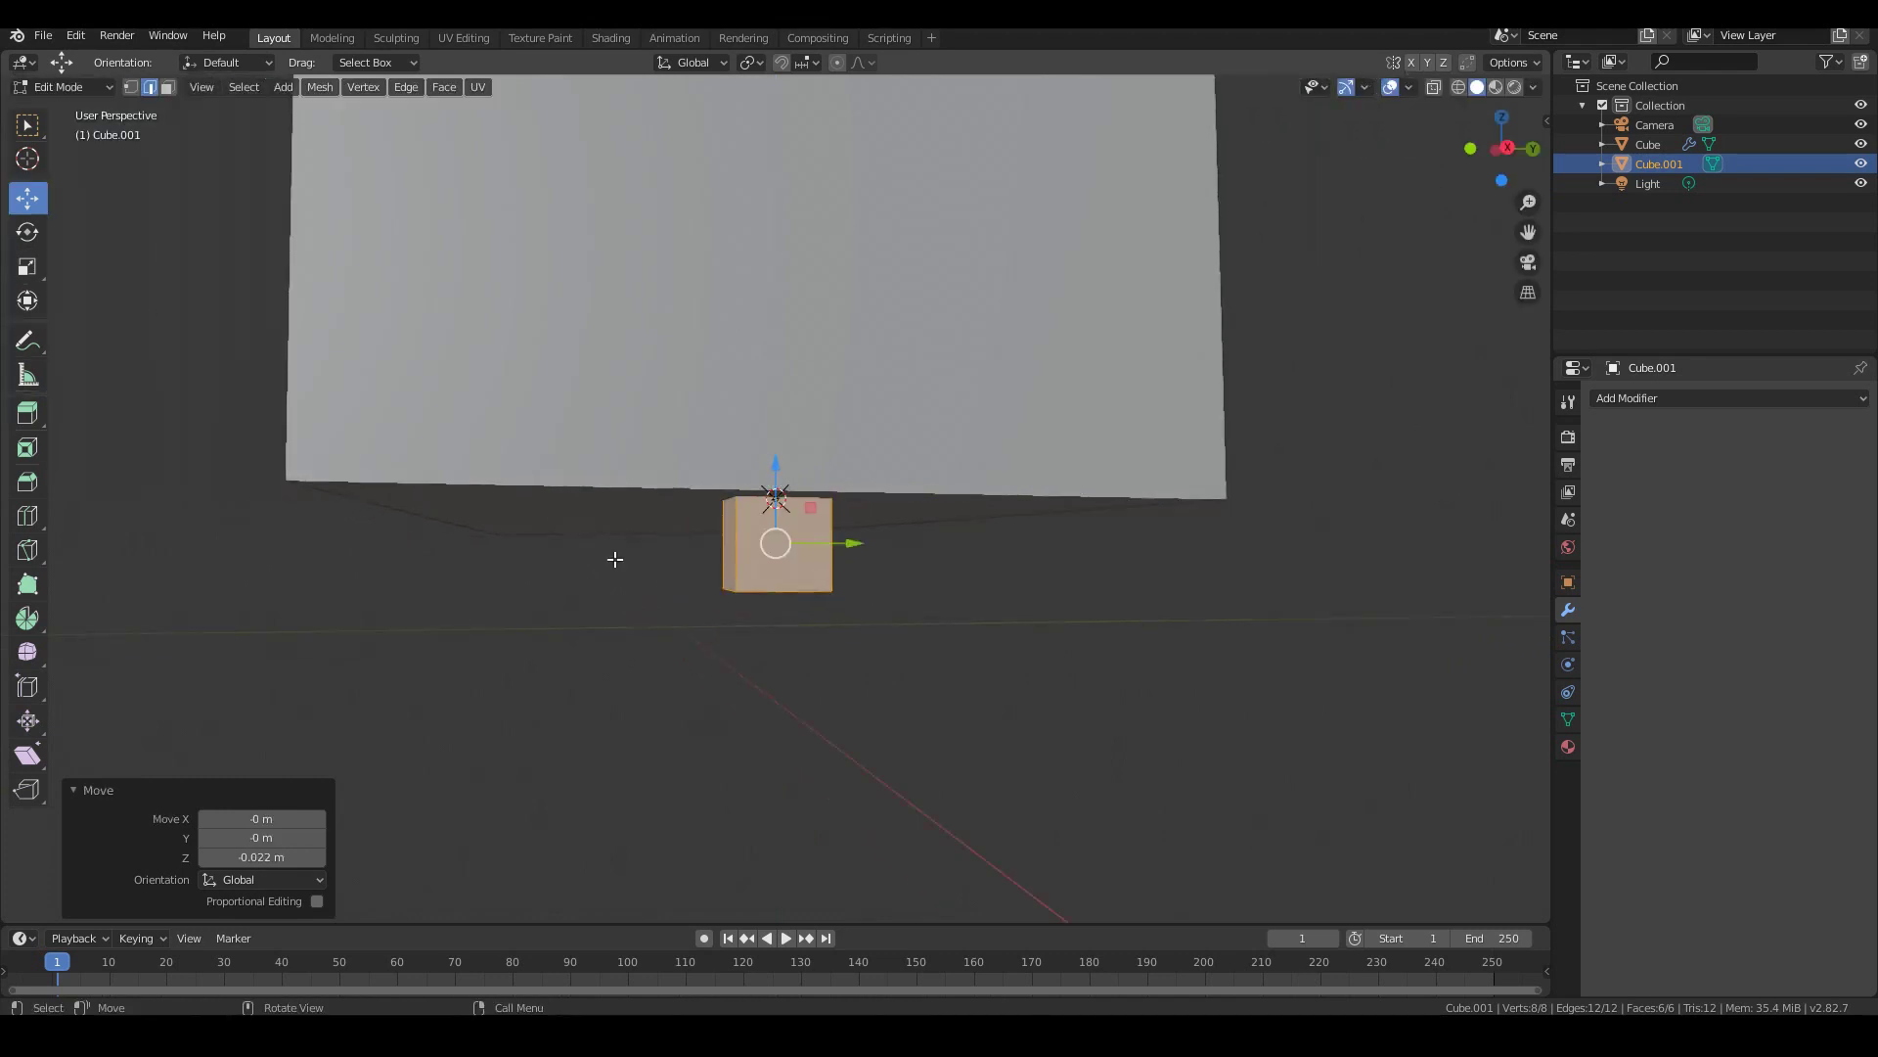
click(27, 266)
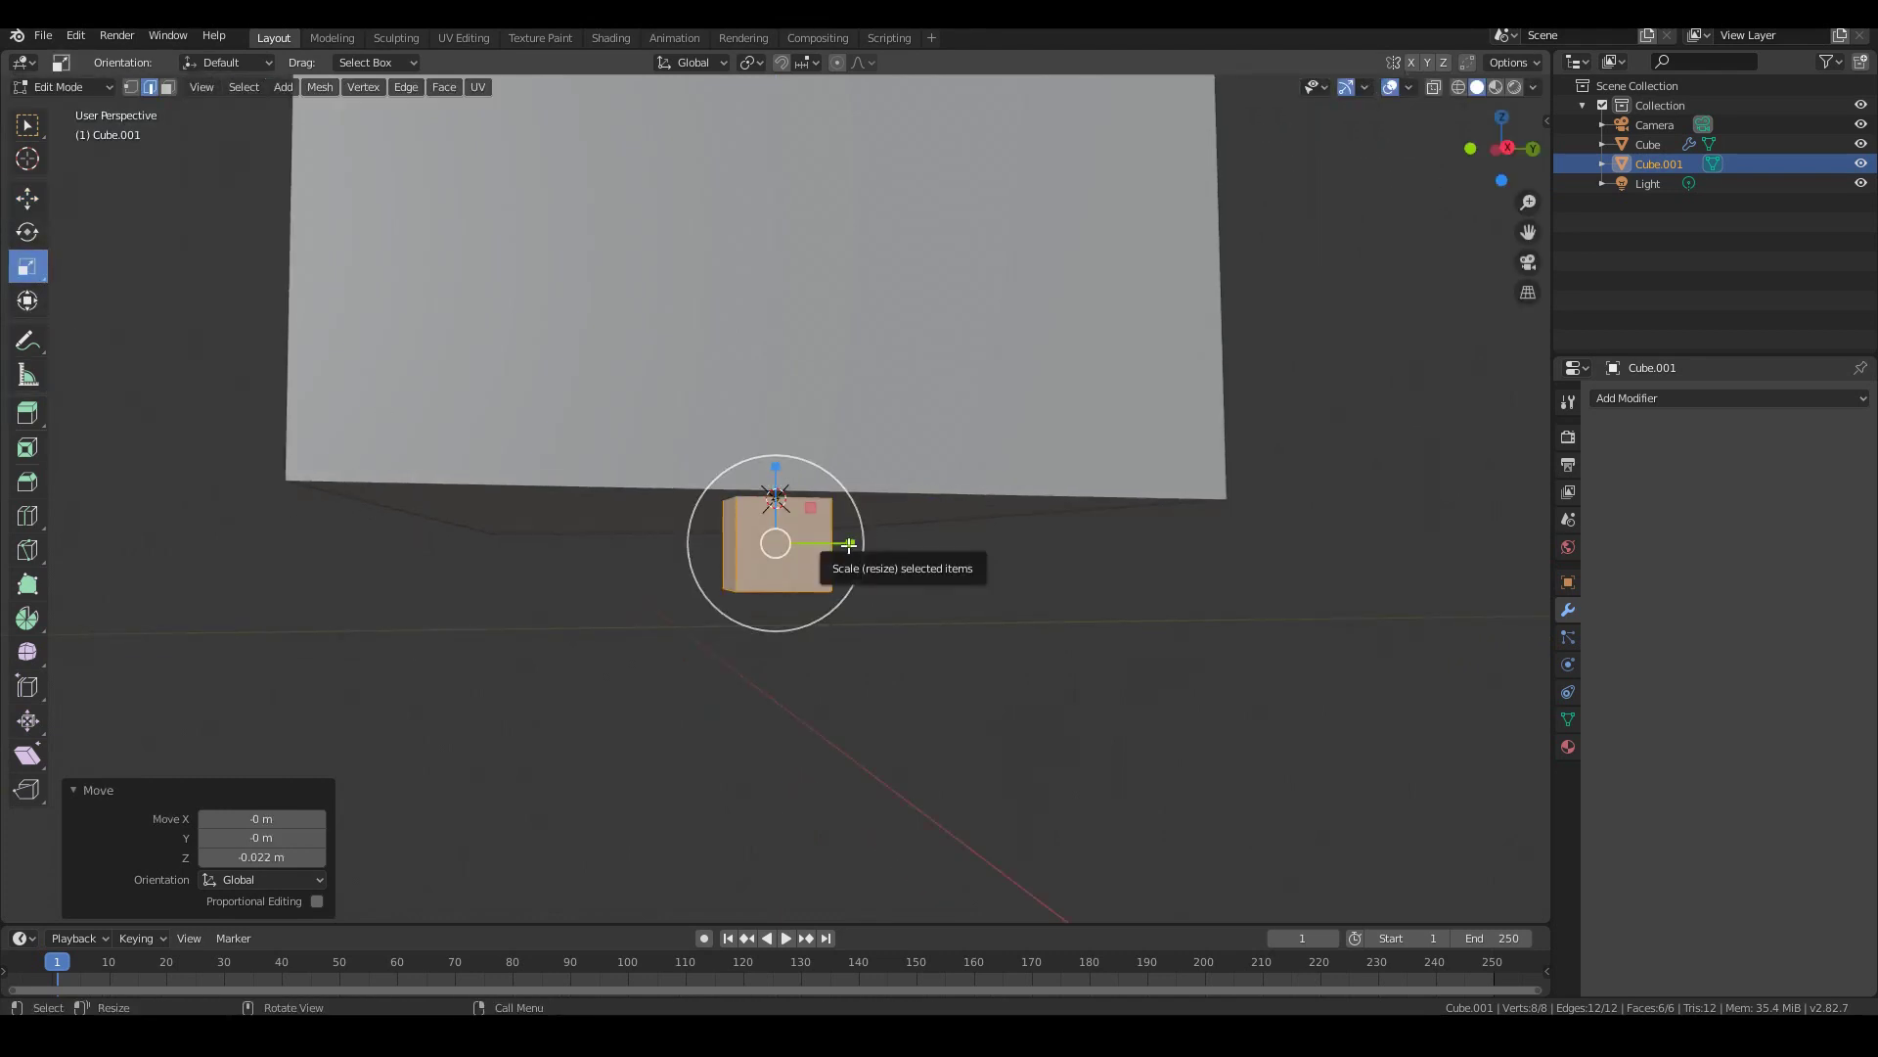
drag(849, 544, 1414, 599)
middle_drag(1415, 599, 796, 555)
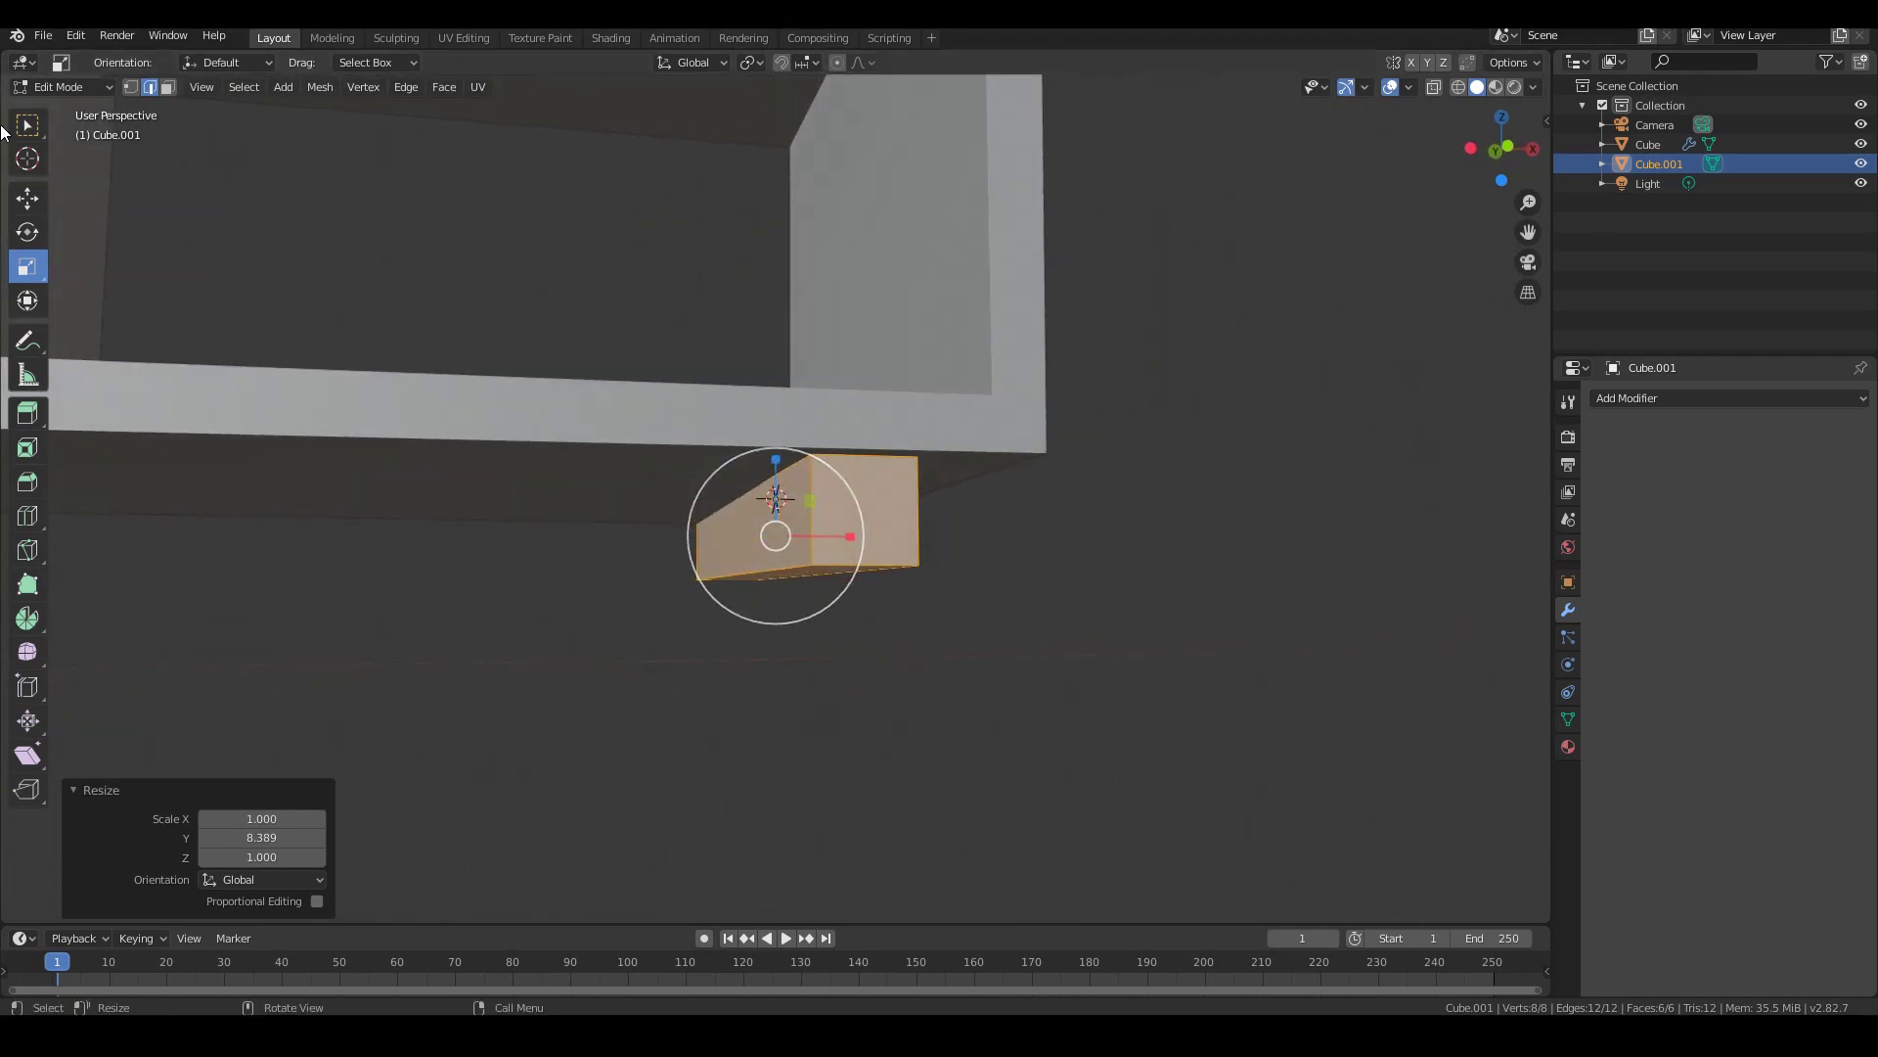
Nudge the leg block up and, in Front view, scale it 1.458× taller on Z
click(27, 200)
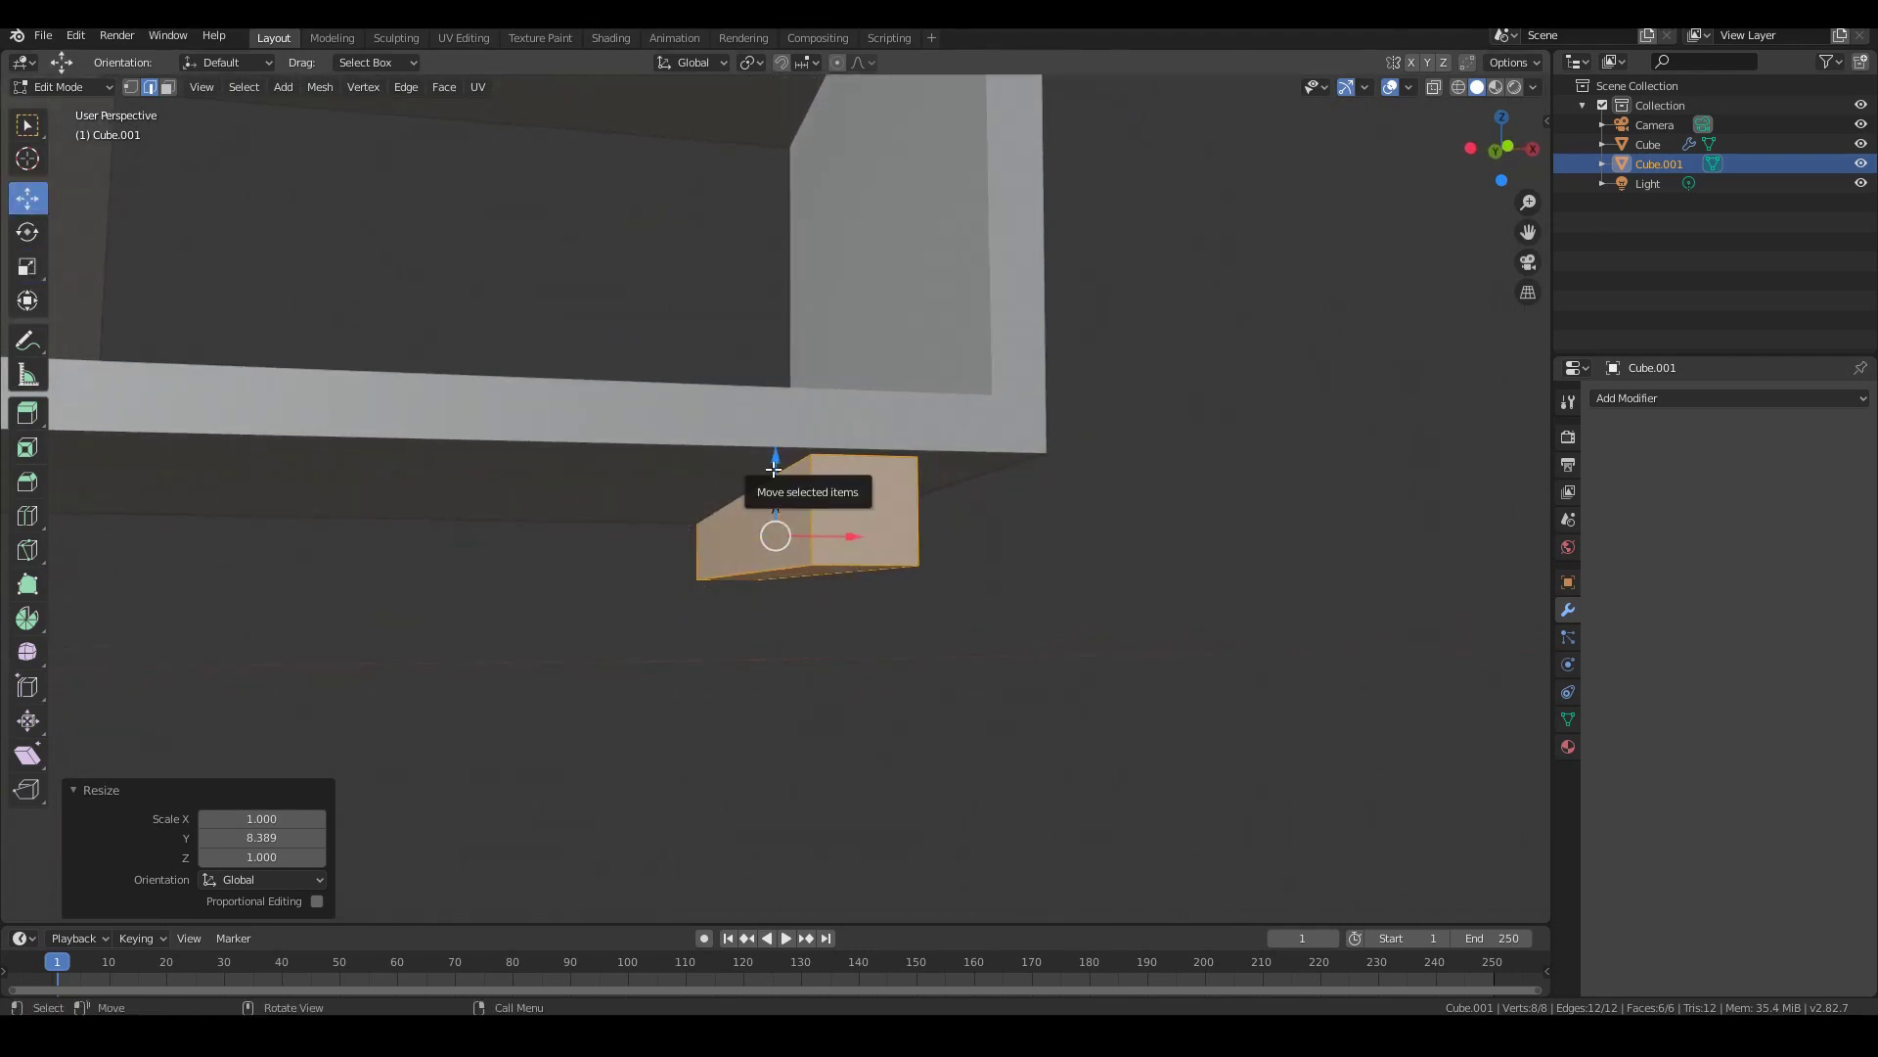
drag(778, 471, 771, 464)
middle_drag(771, 463, 1082, 528)
key(KP_1)
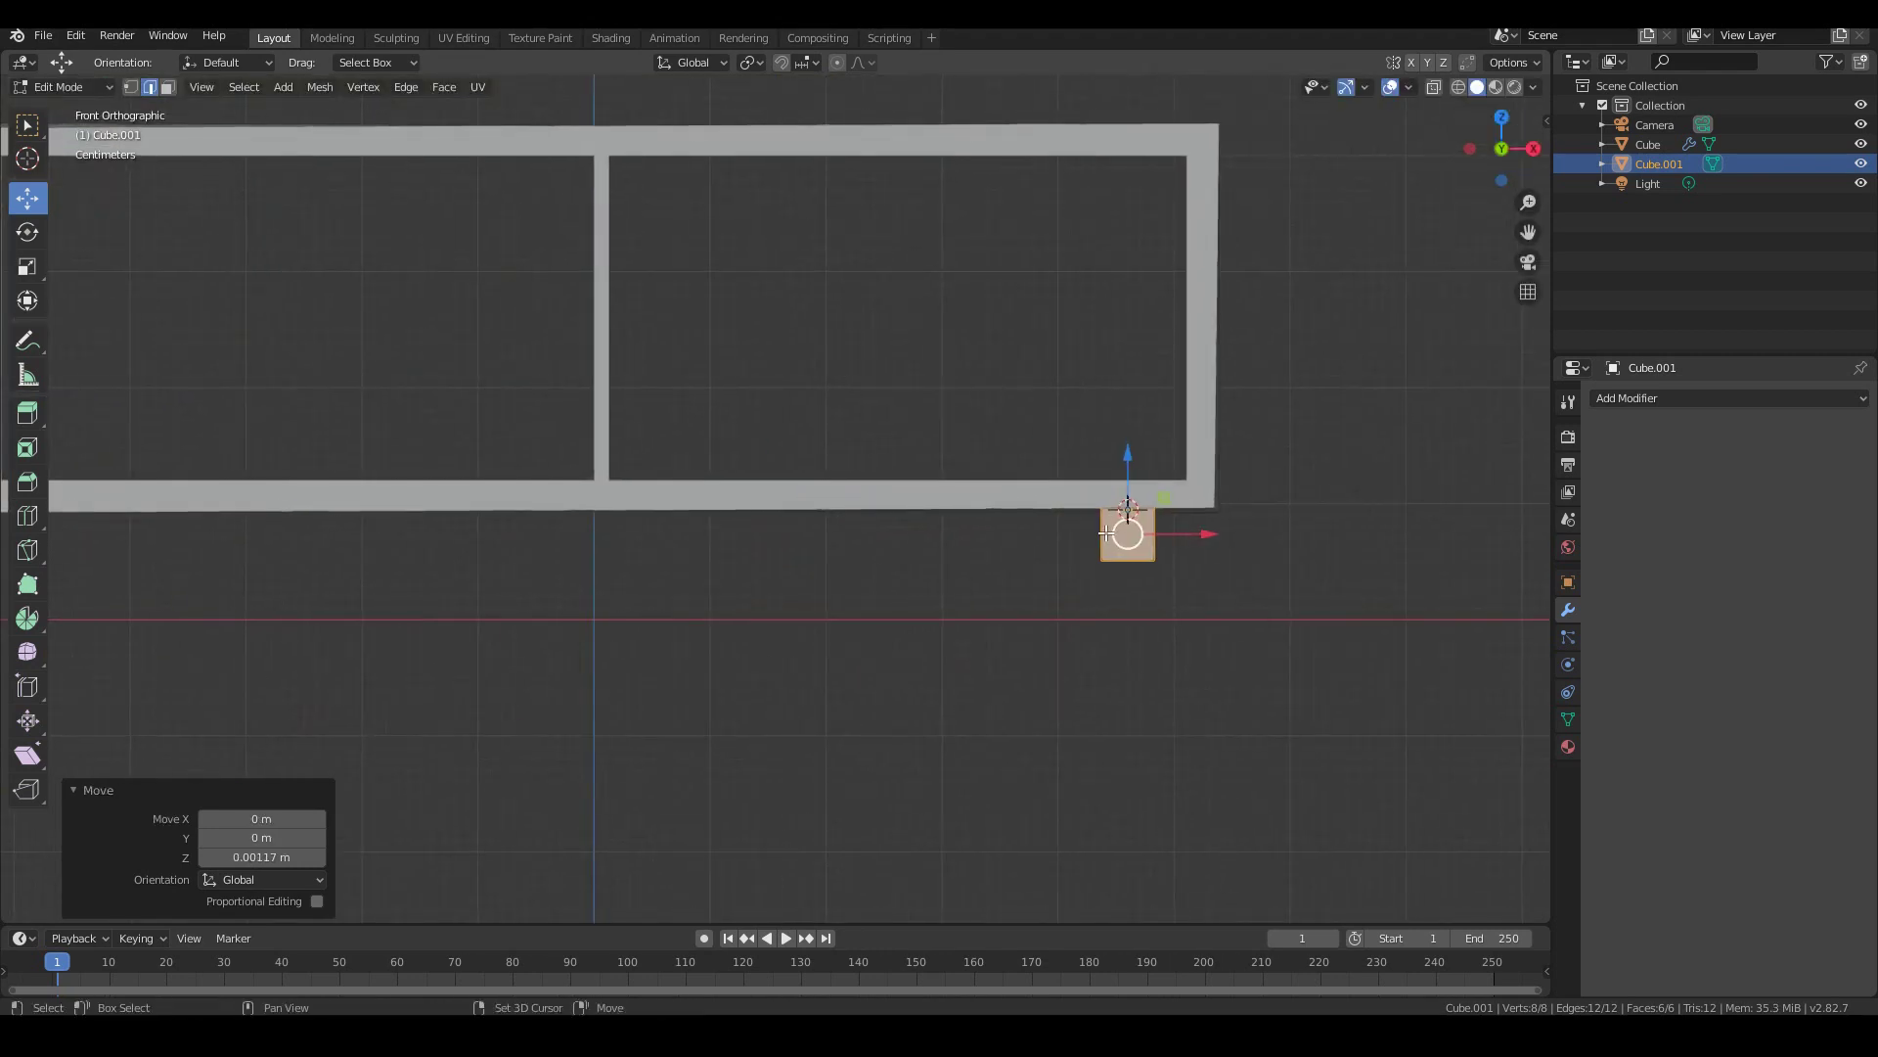
scroll(1101, 531, down, 2)
scroll(1100, 531, down, 1)
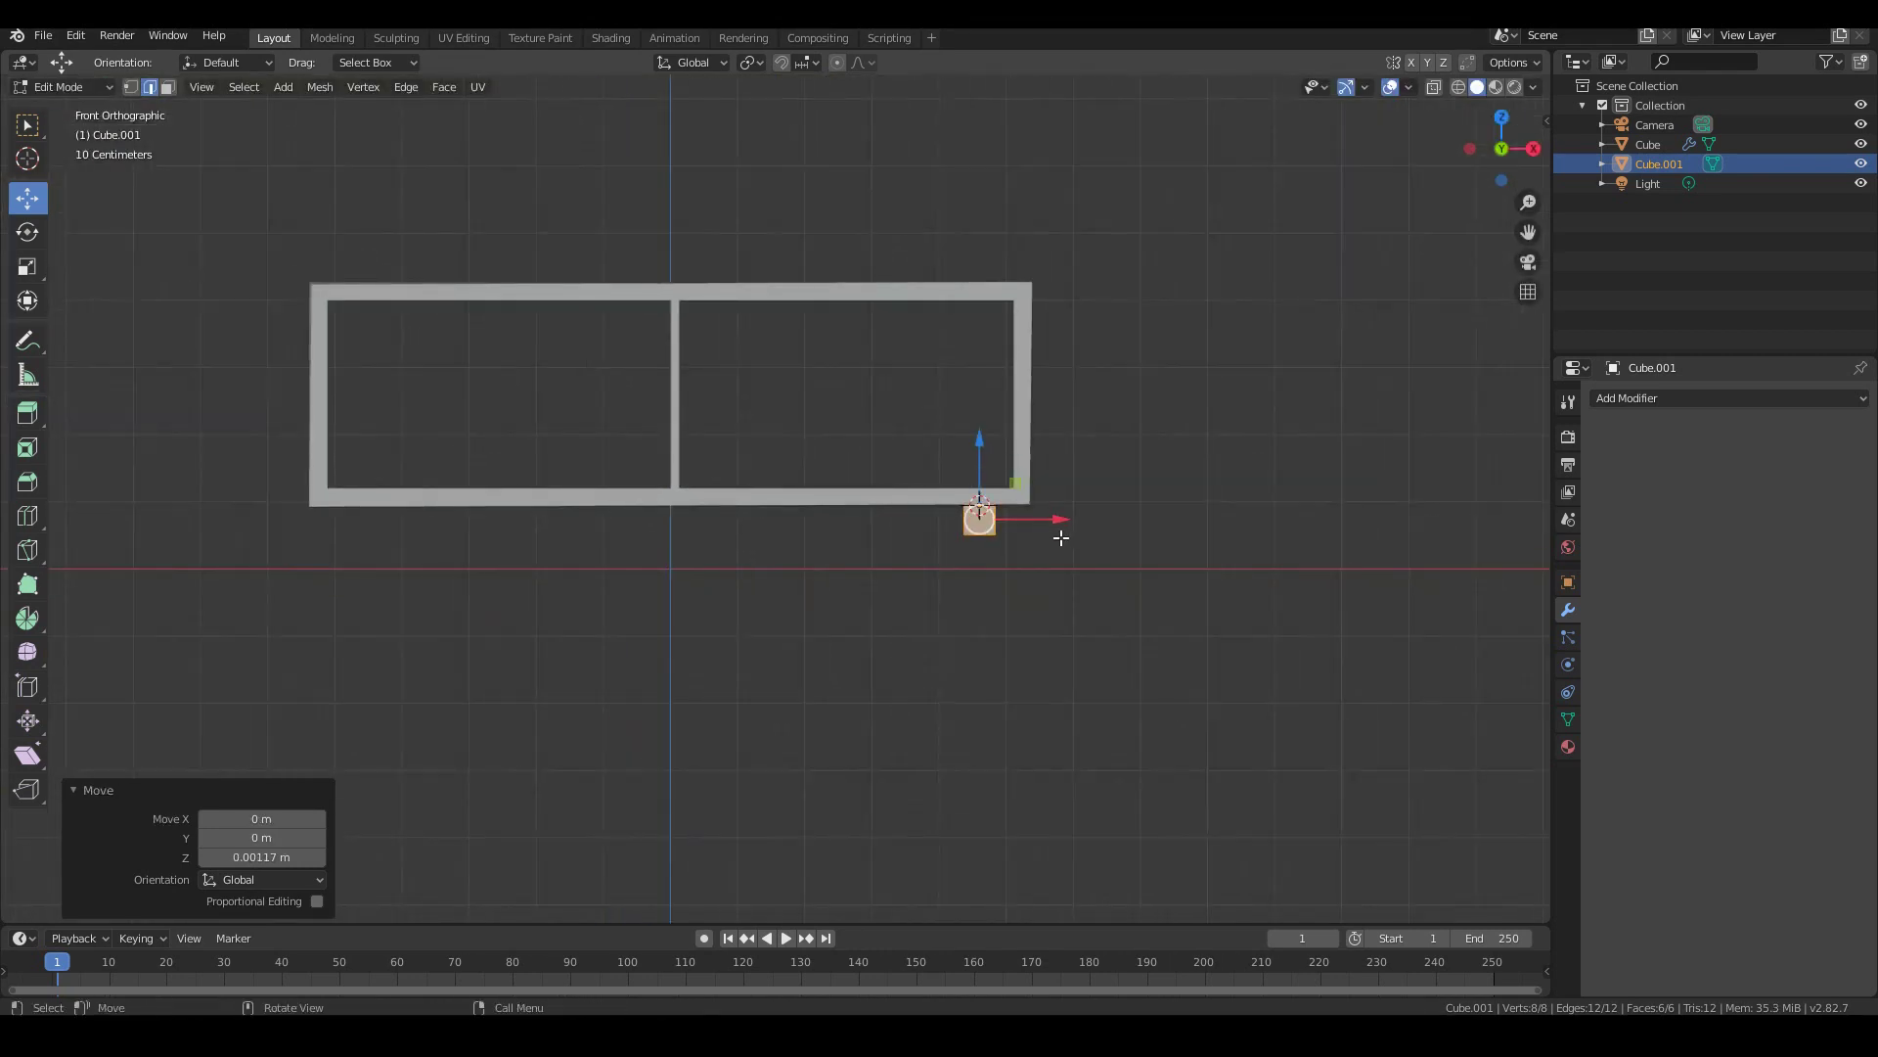
click(29, 269)
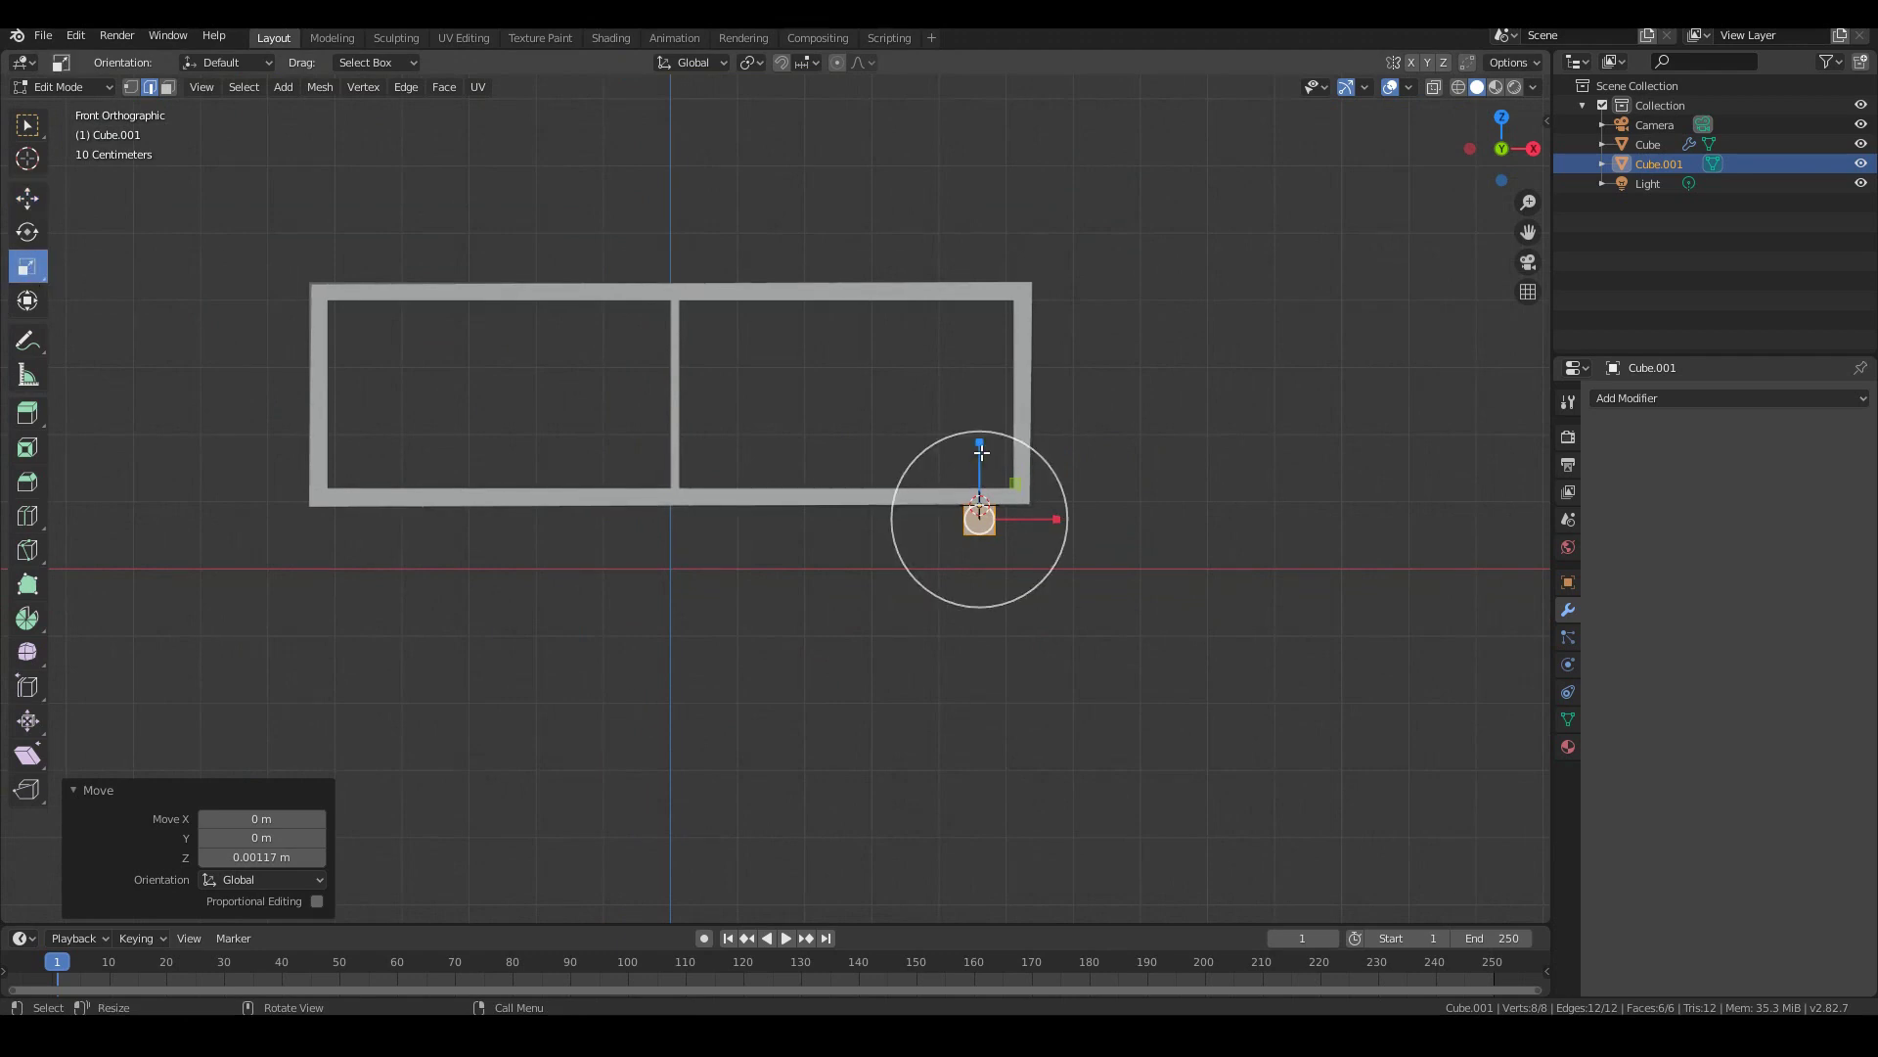
drag(983, 452, 987, 413)
Lower the leg 0.0248 m and rescale it 1.408× on Z beneath the top's right end
click(27, 197)
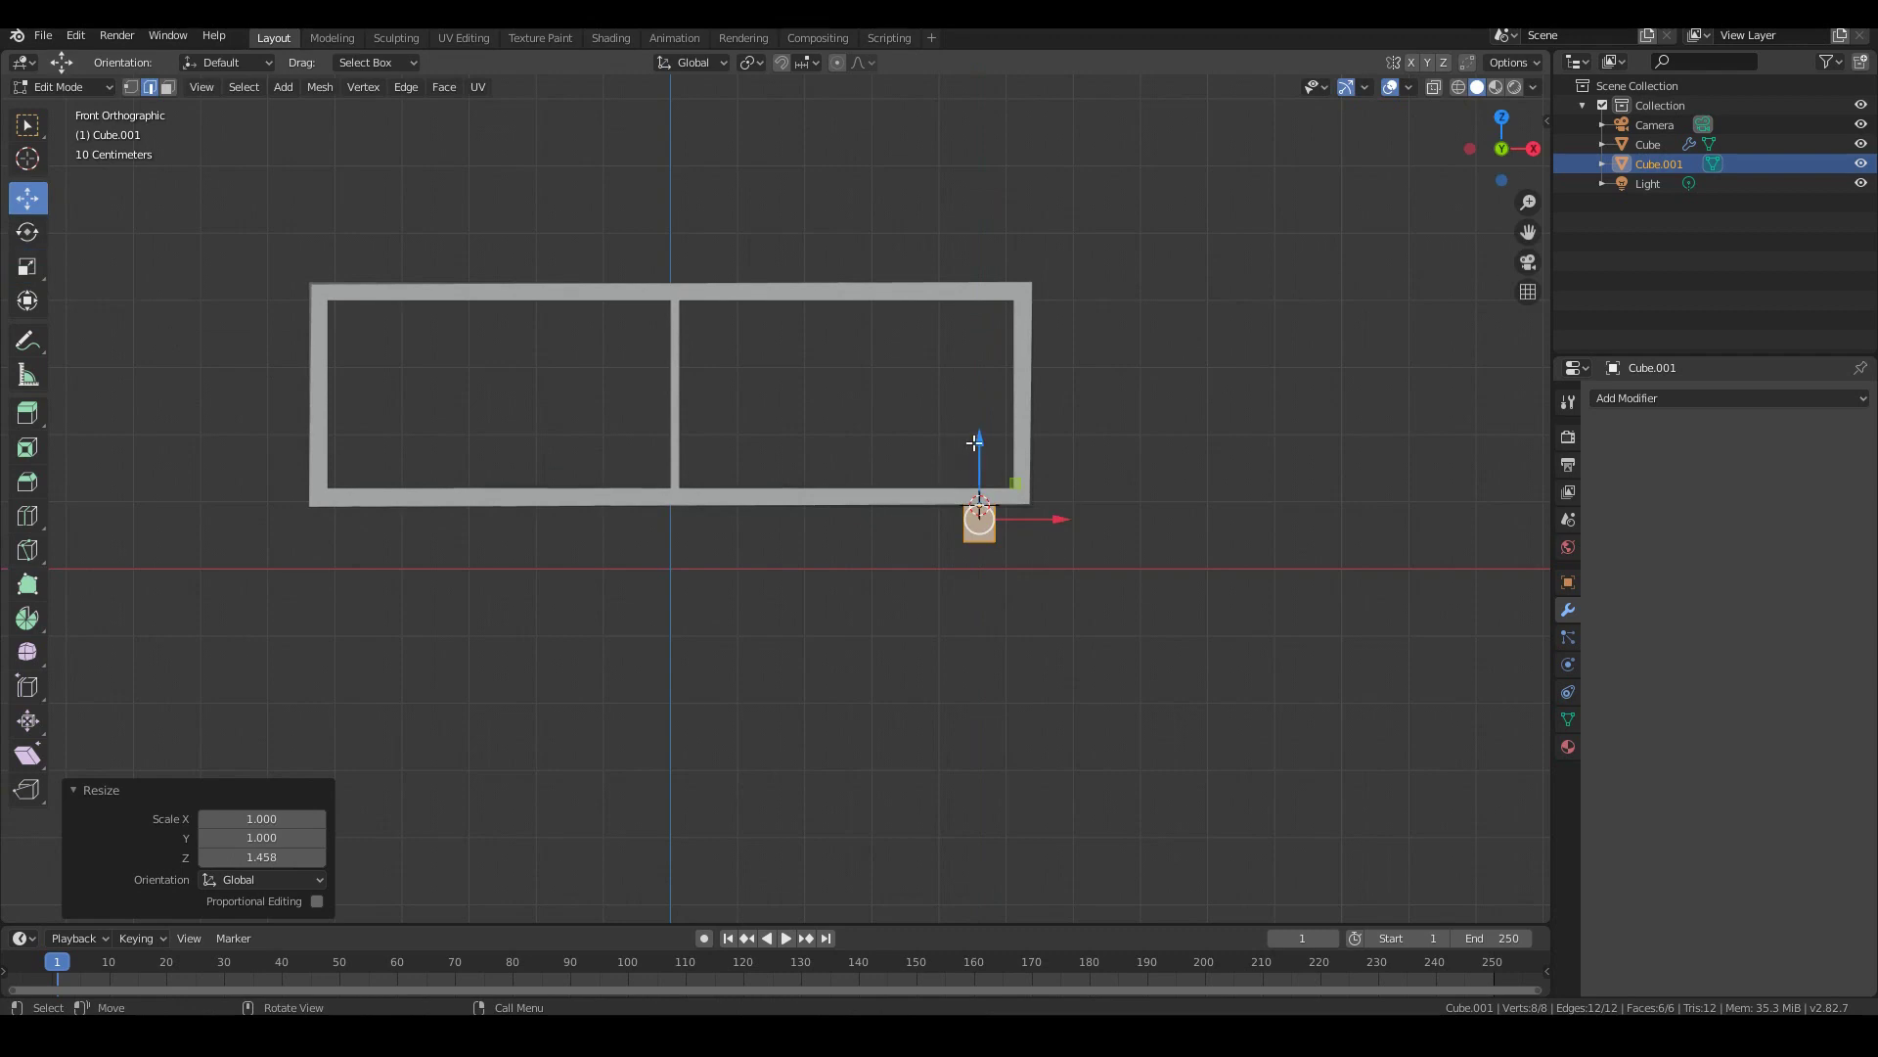
drag(979, 445, 977, 454)
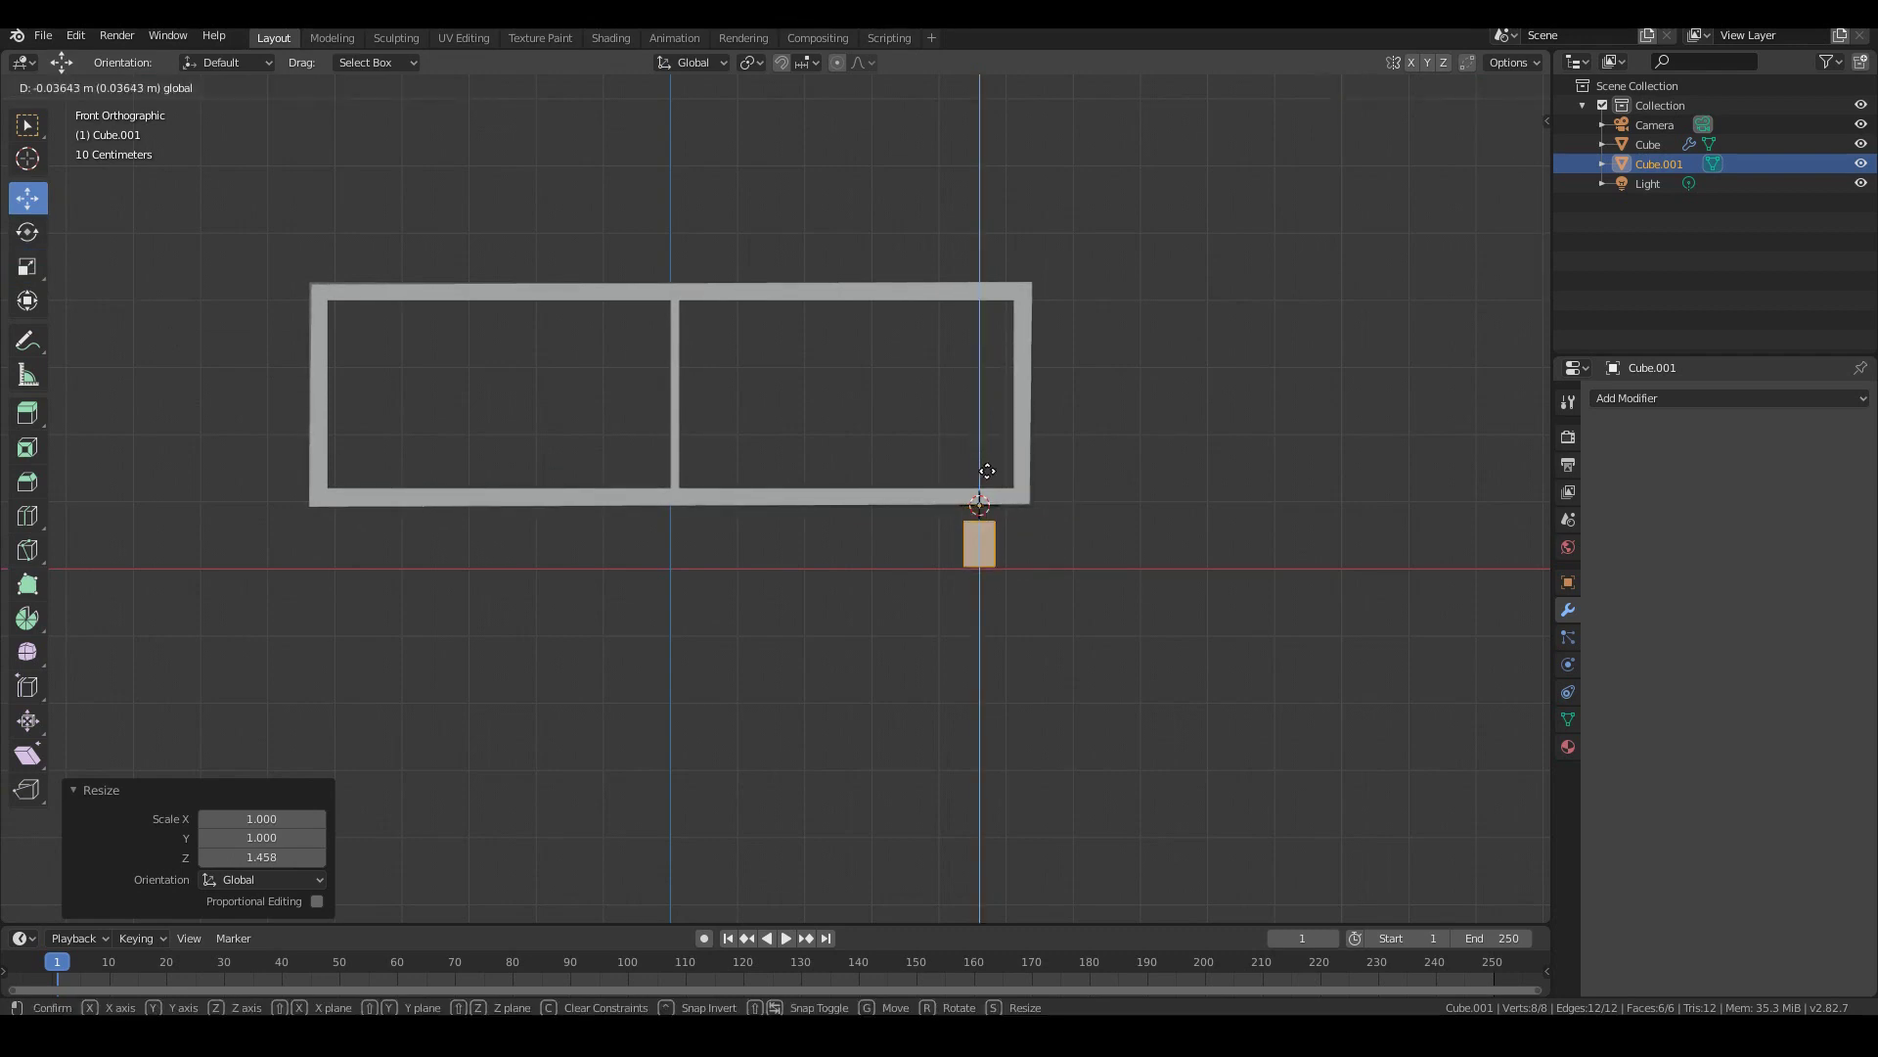
click(984, 463)
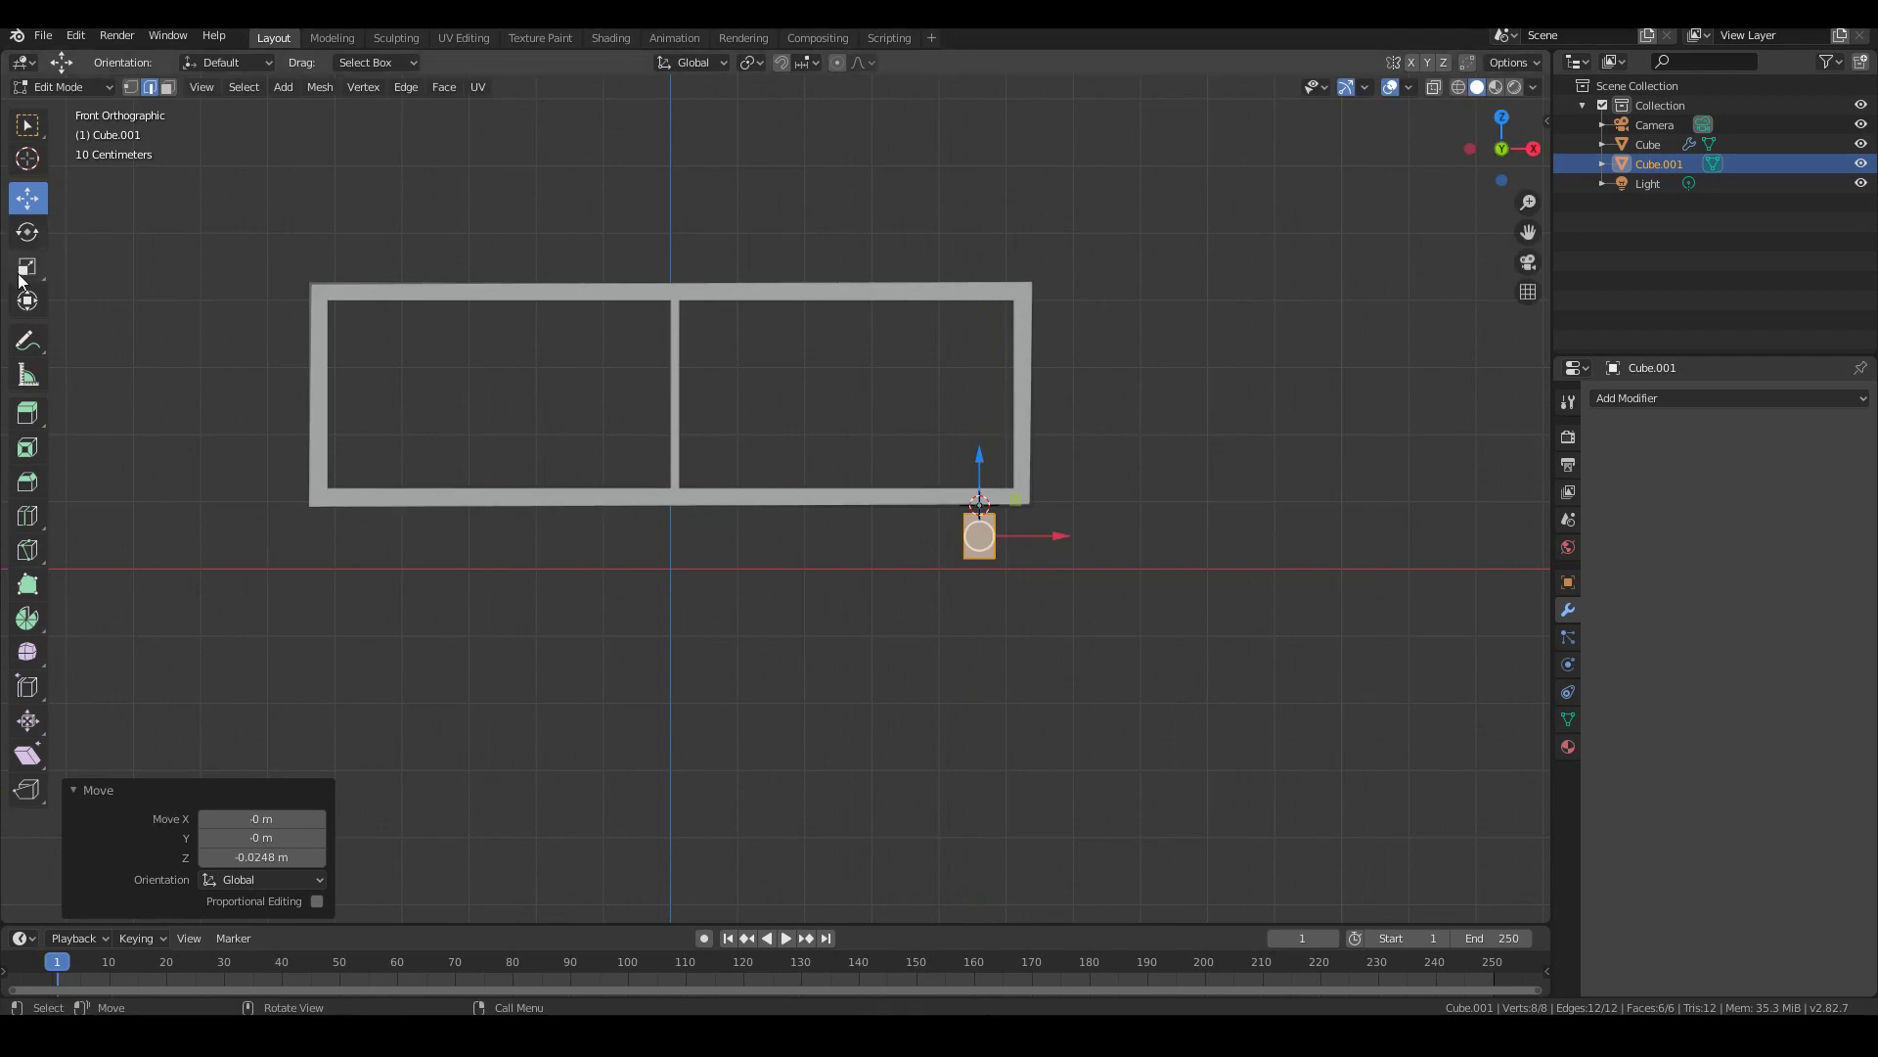
click(28, 274)
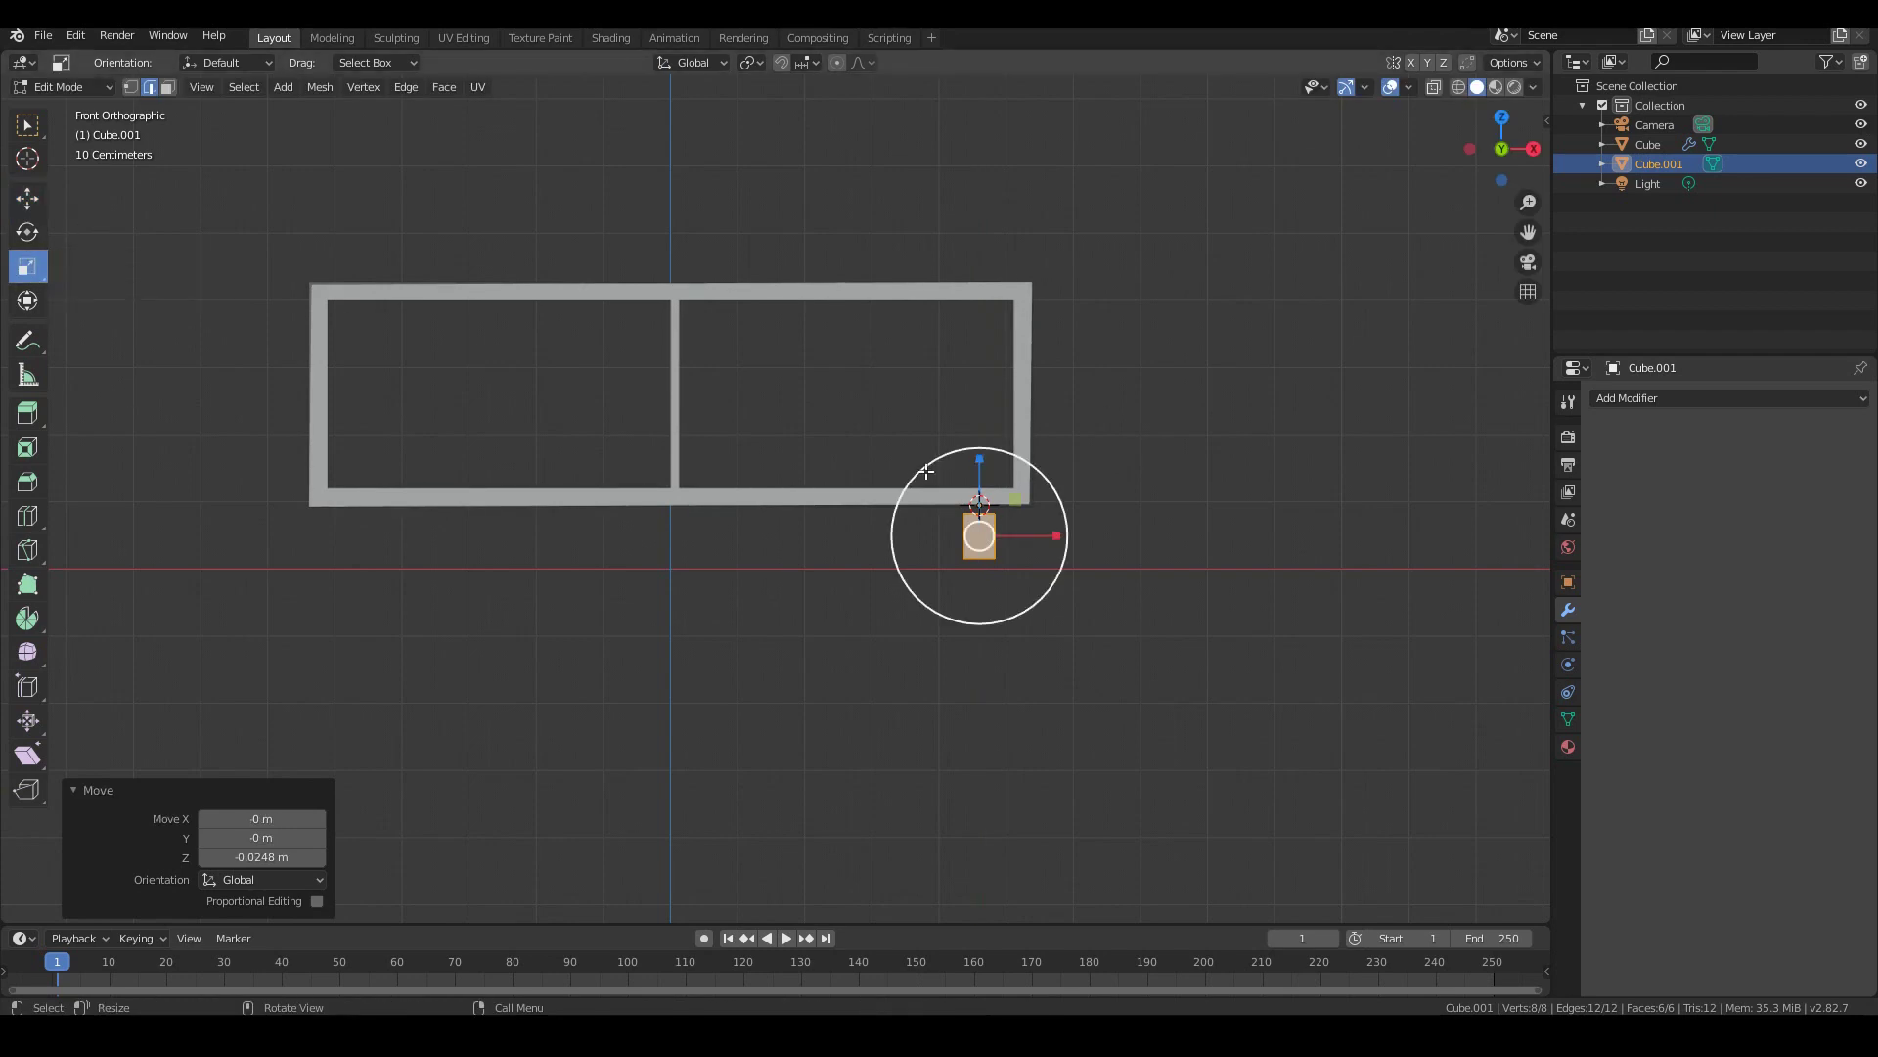
drag(978, 467, 977, 439)
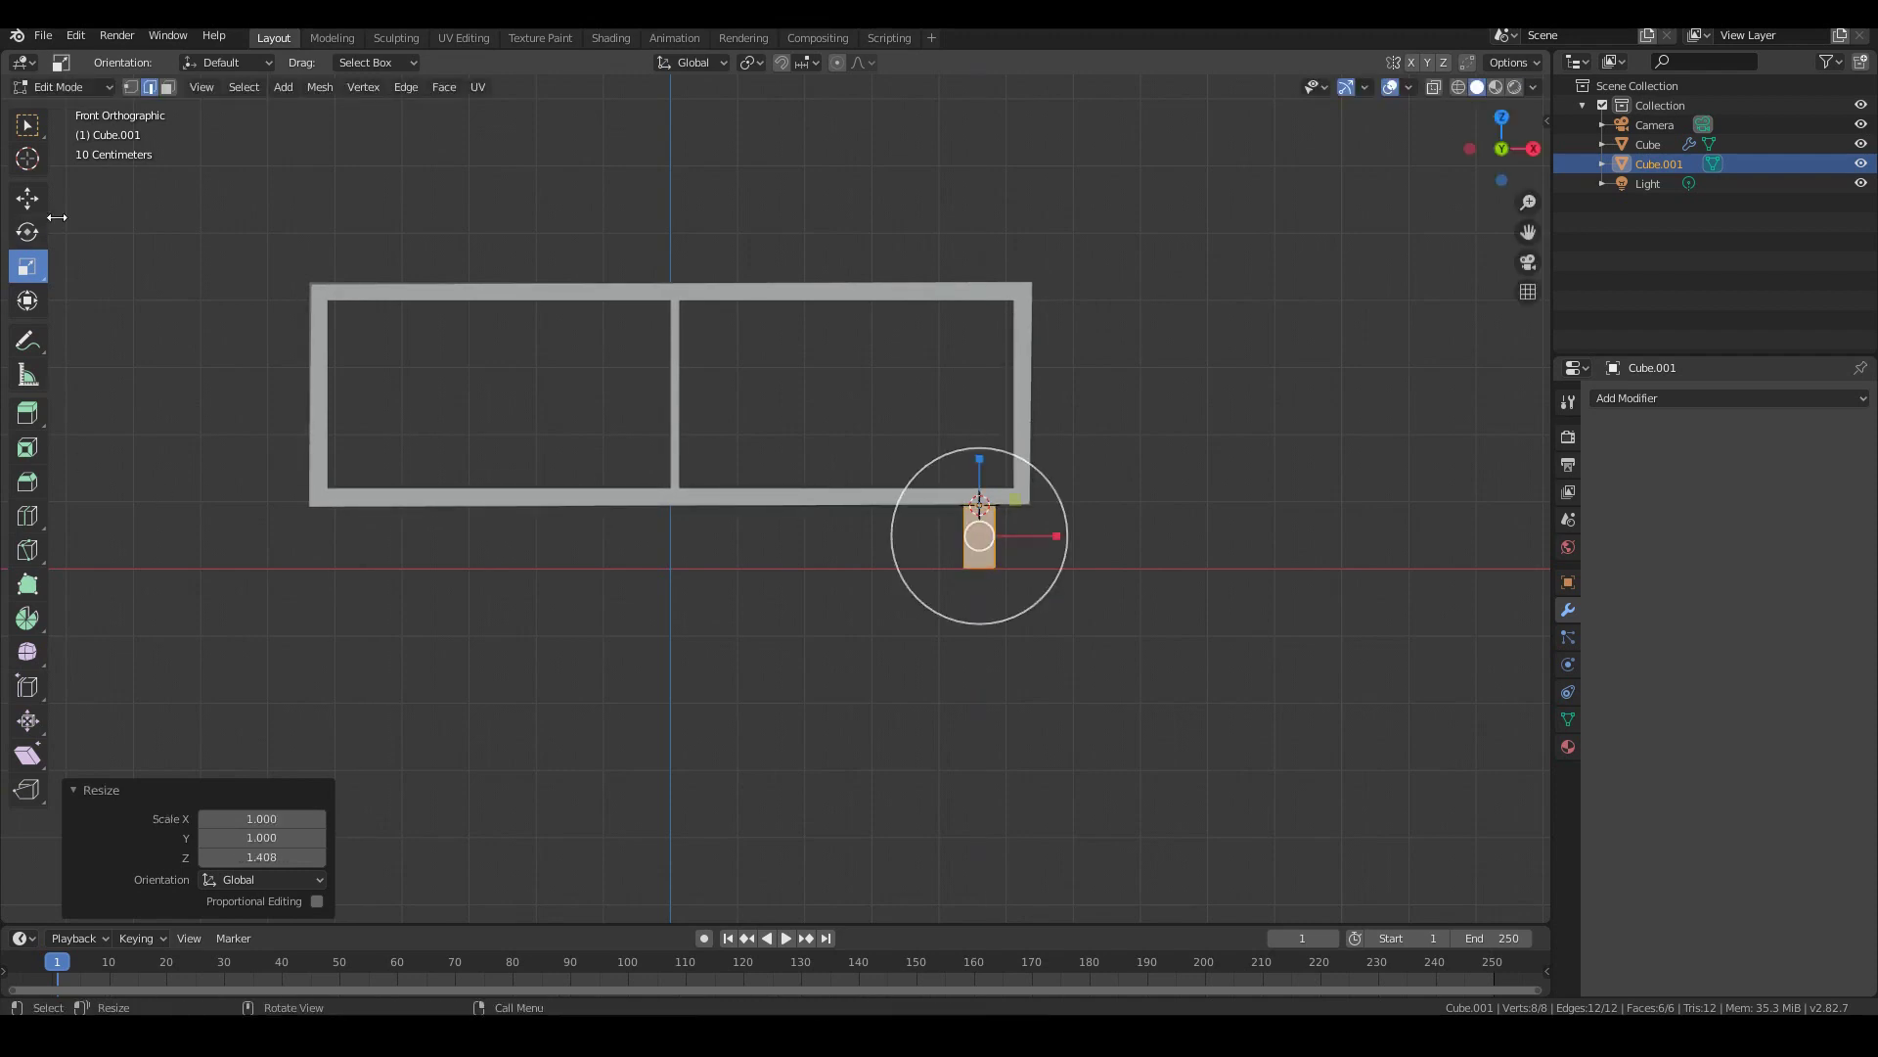
click(26, 198)
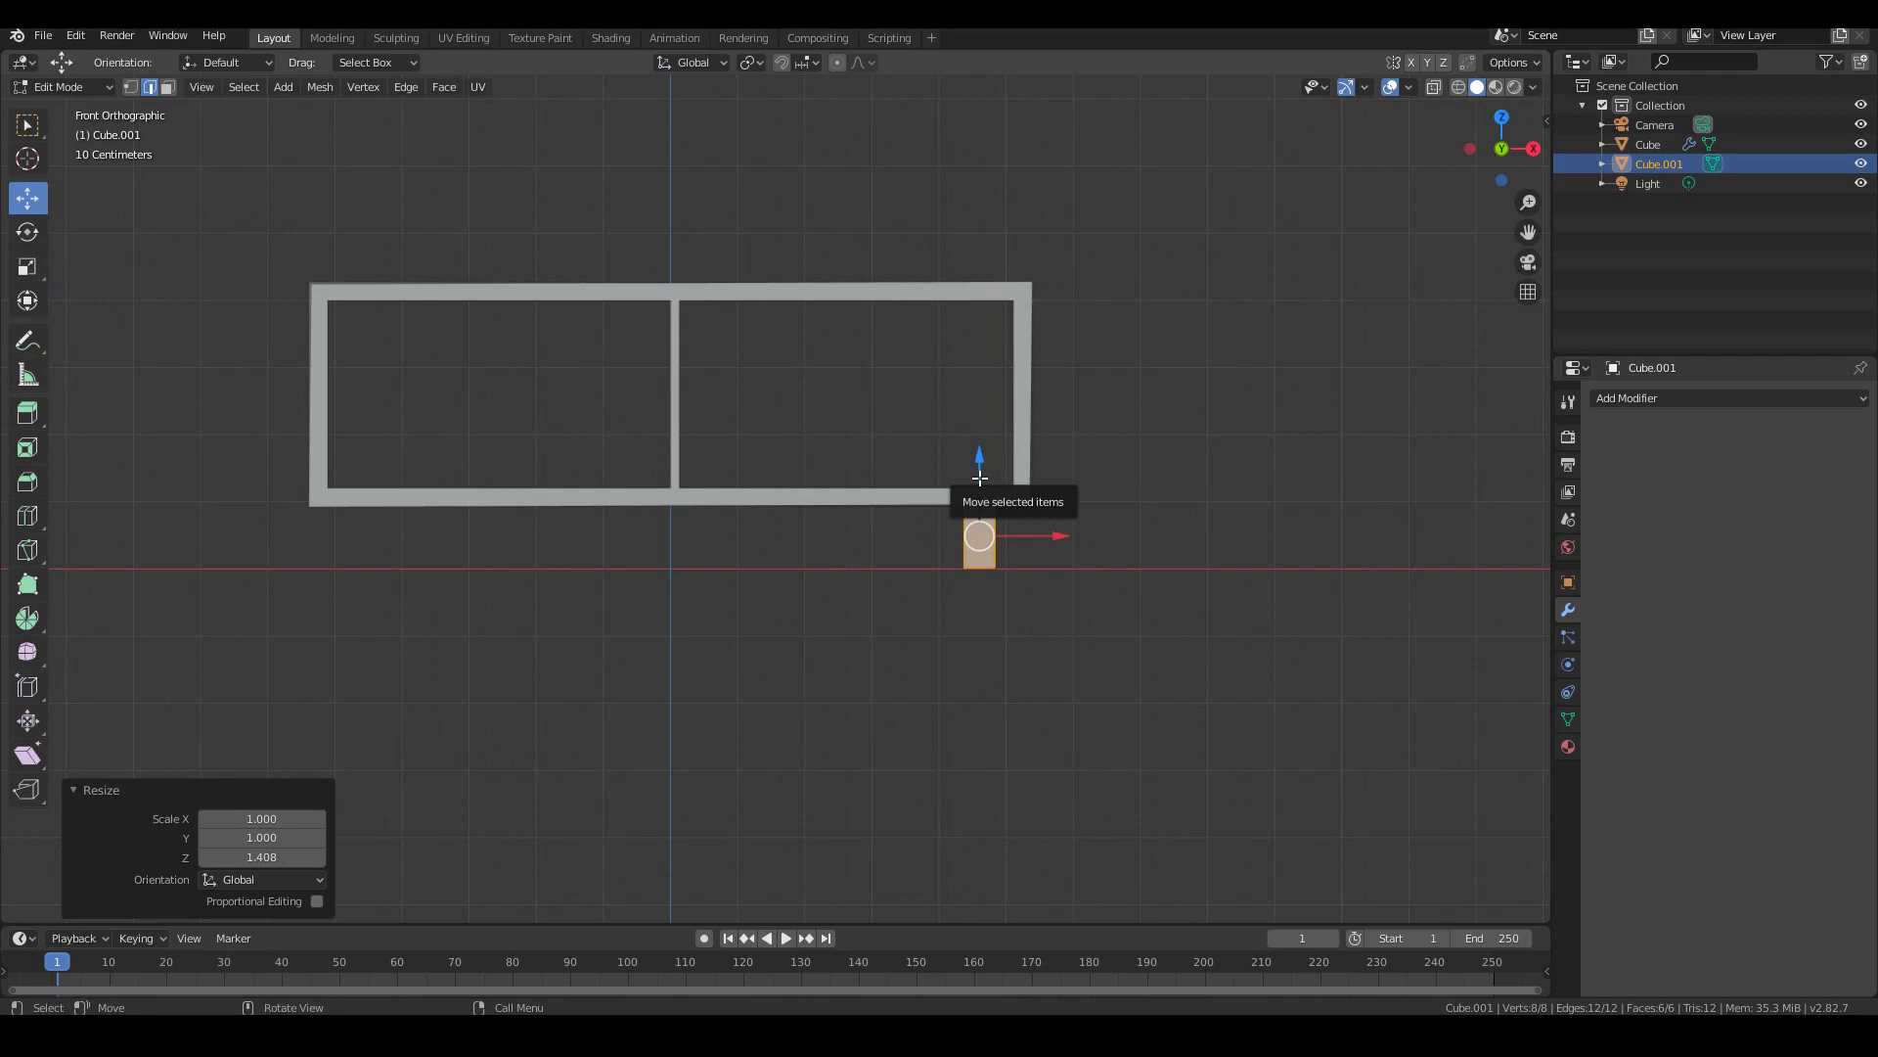
click(995, 543)
scroll(1065, 633, up, 2)
middle_drag(1065, 633, 1057, 565)
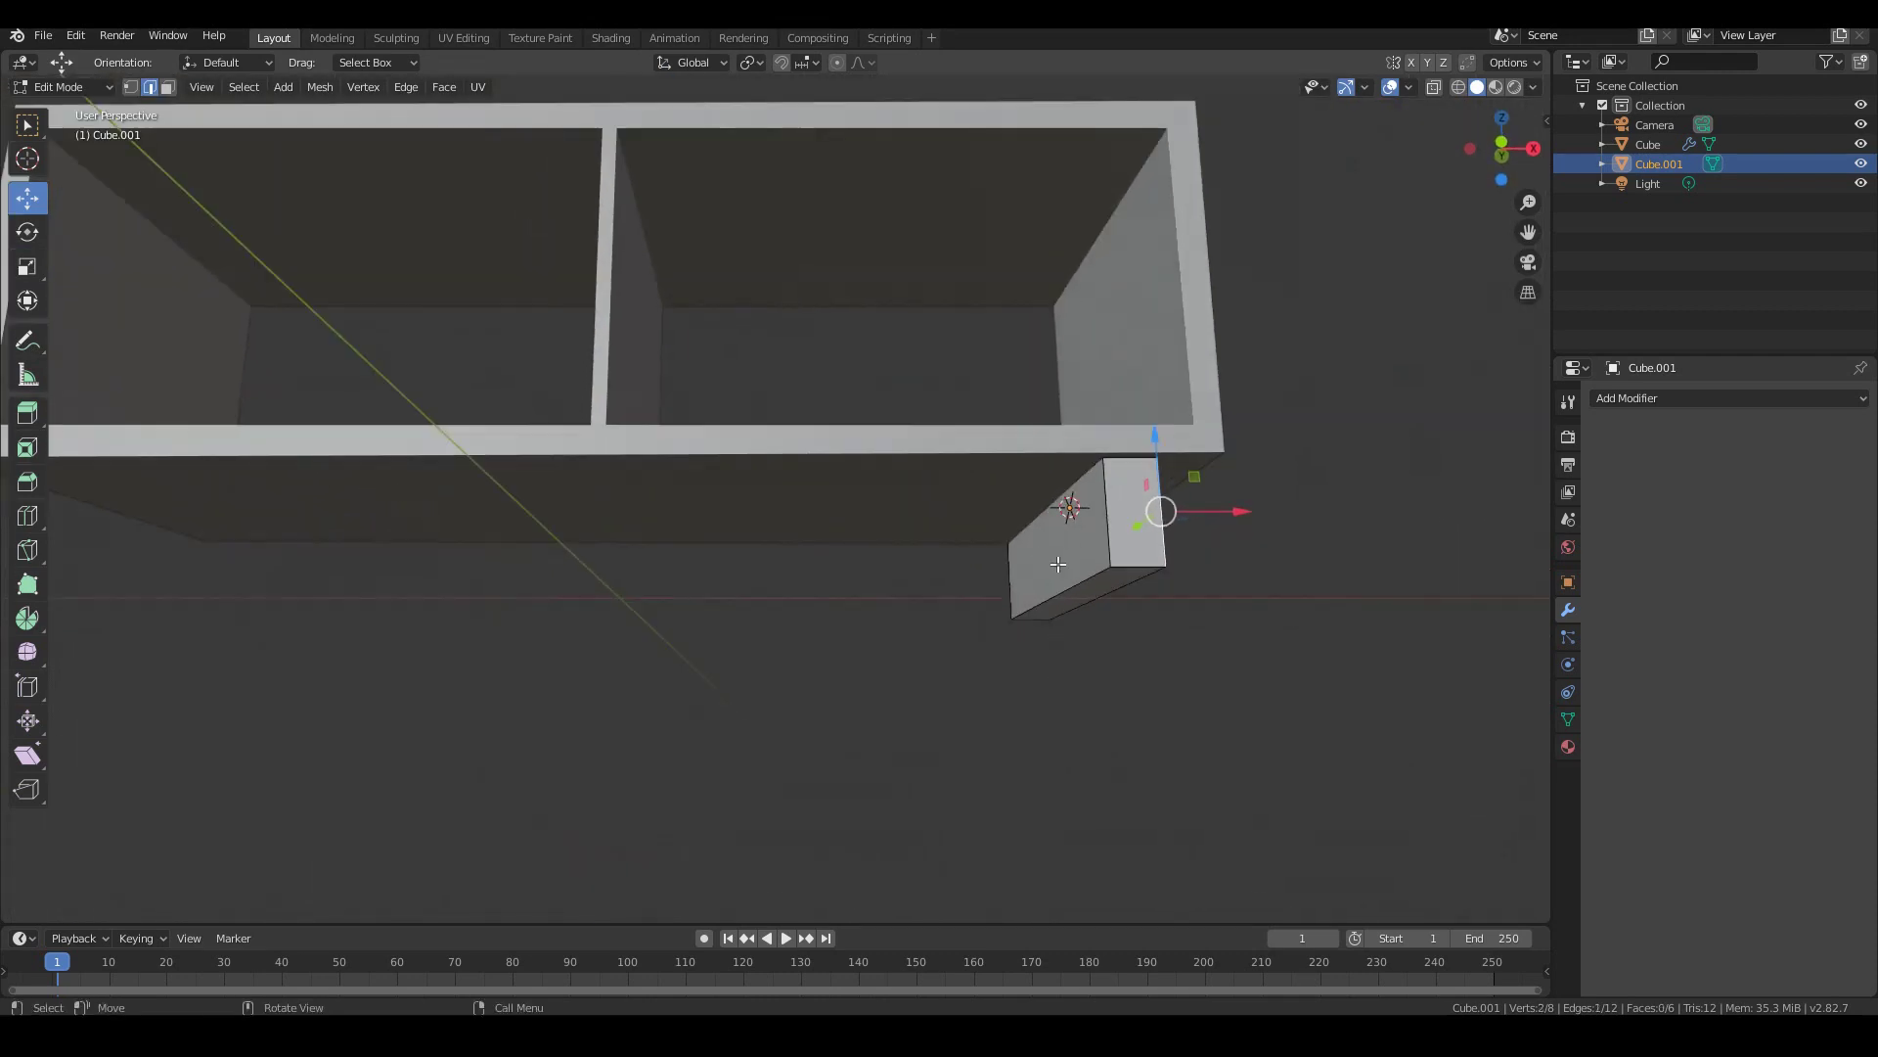
Select all linked geometry of the right leg block
scroll(1105, 572, down, 5)
middle_drag(901, 583, 956, 624)
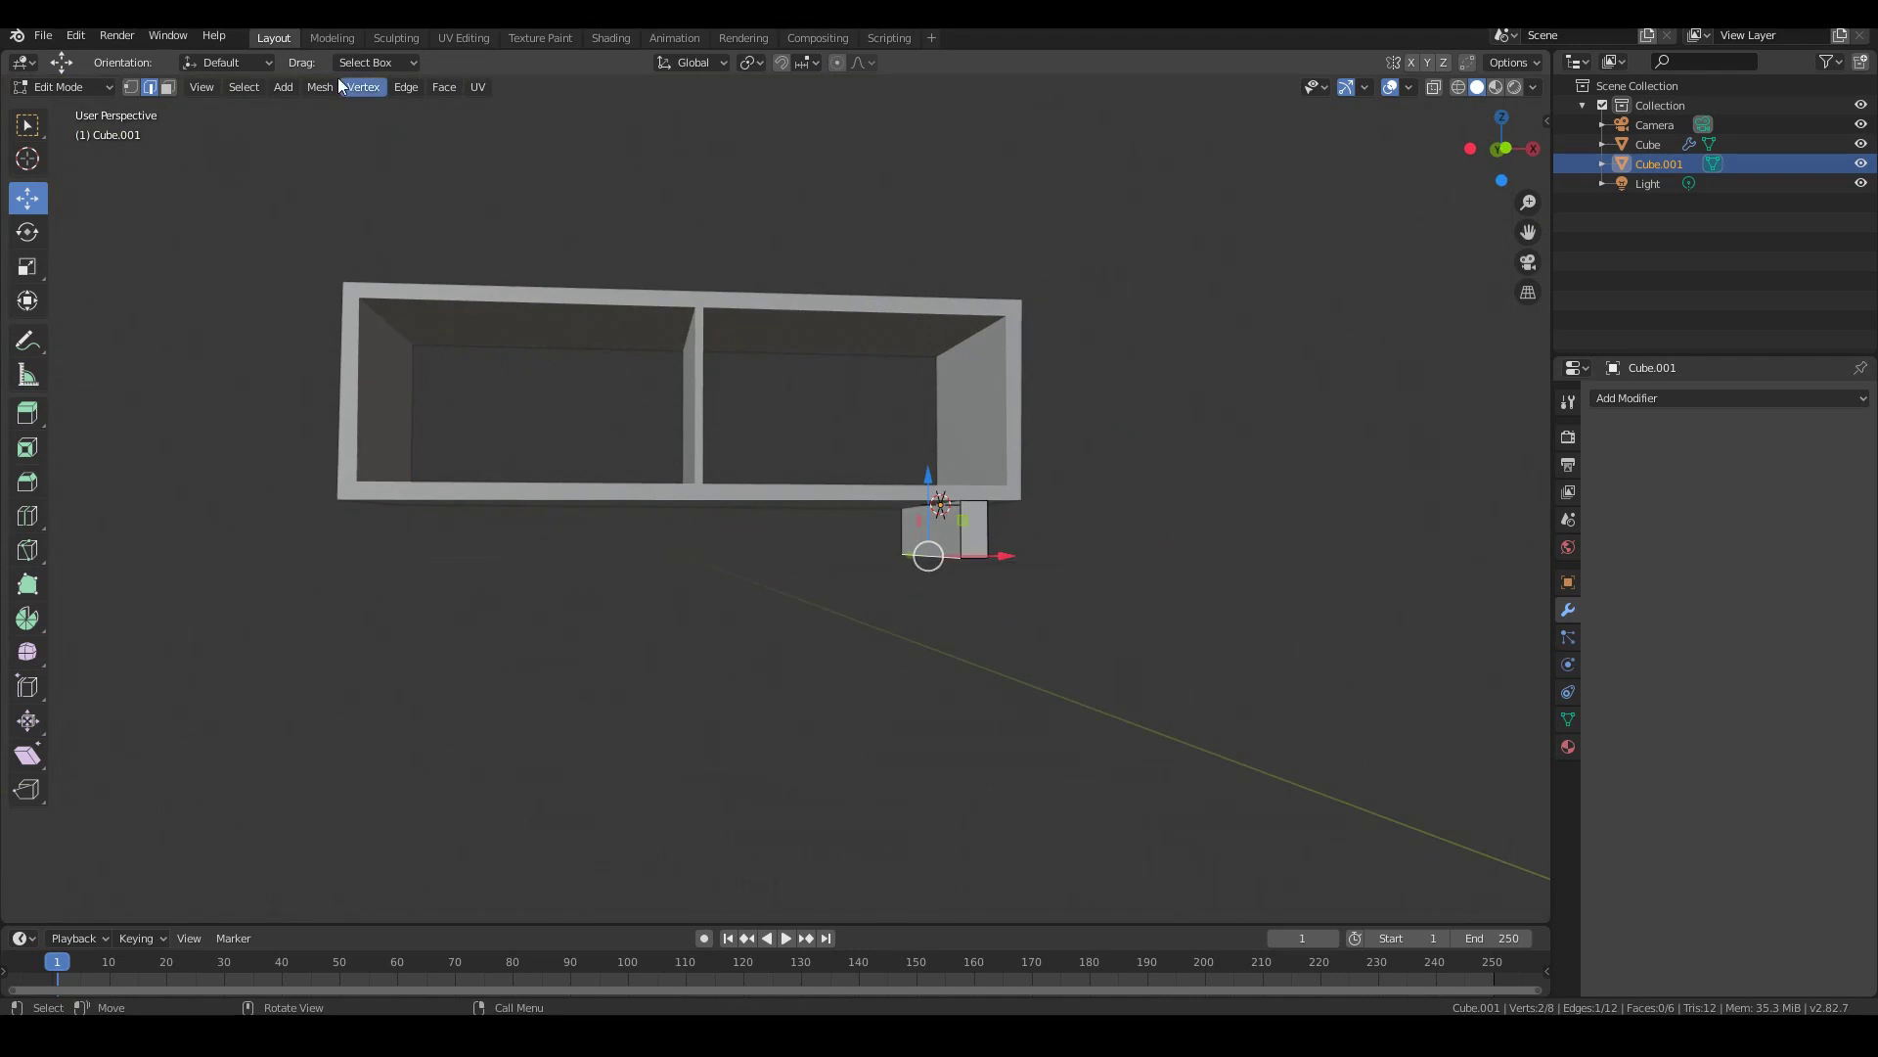
click(244, 86)
mouse_move(293, 415)
click(489, 415)
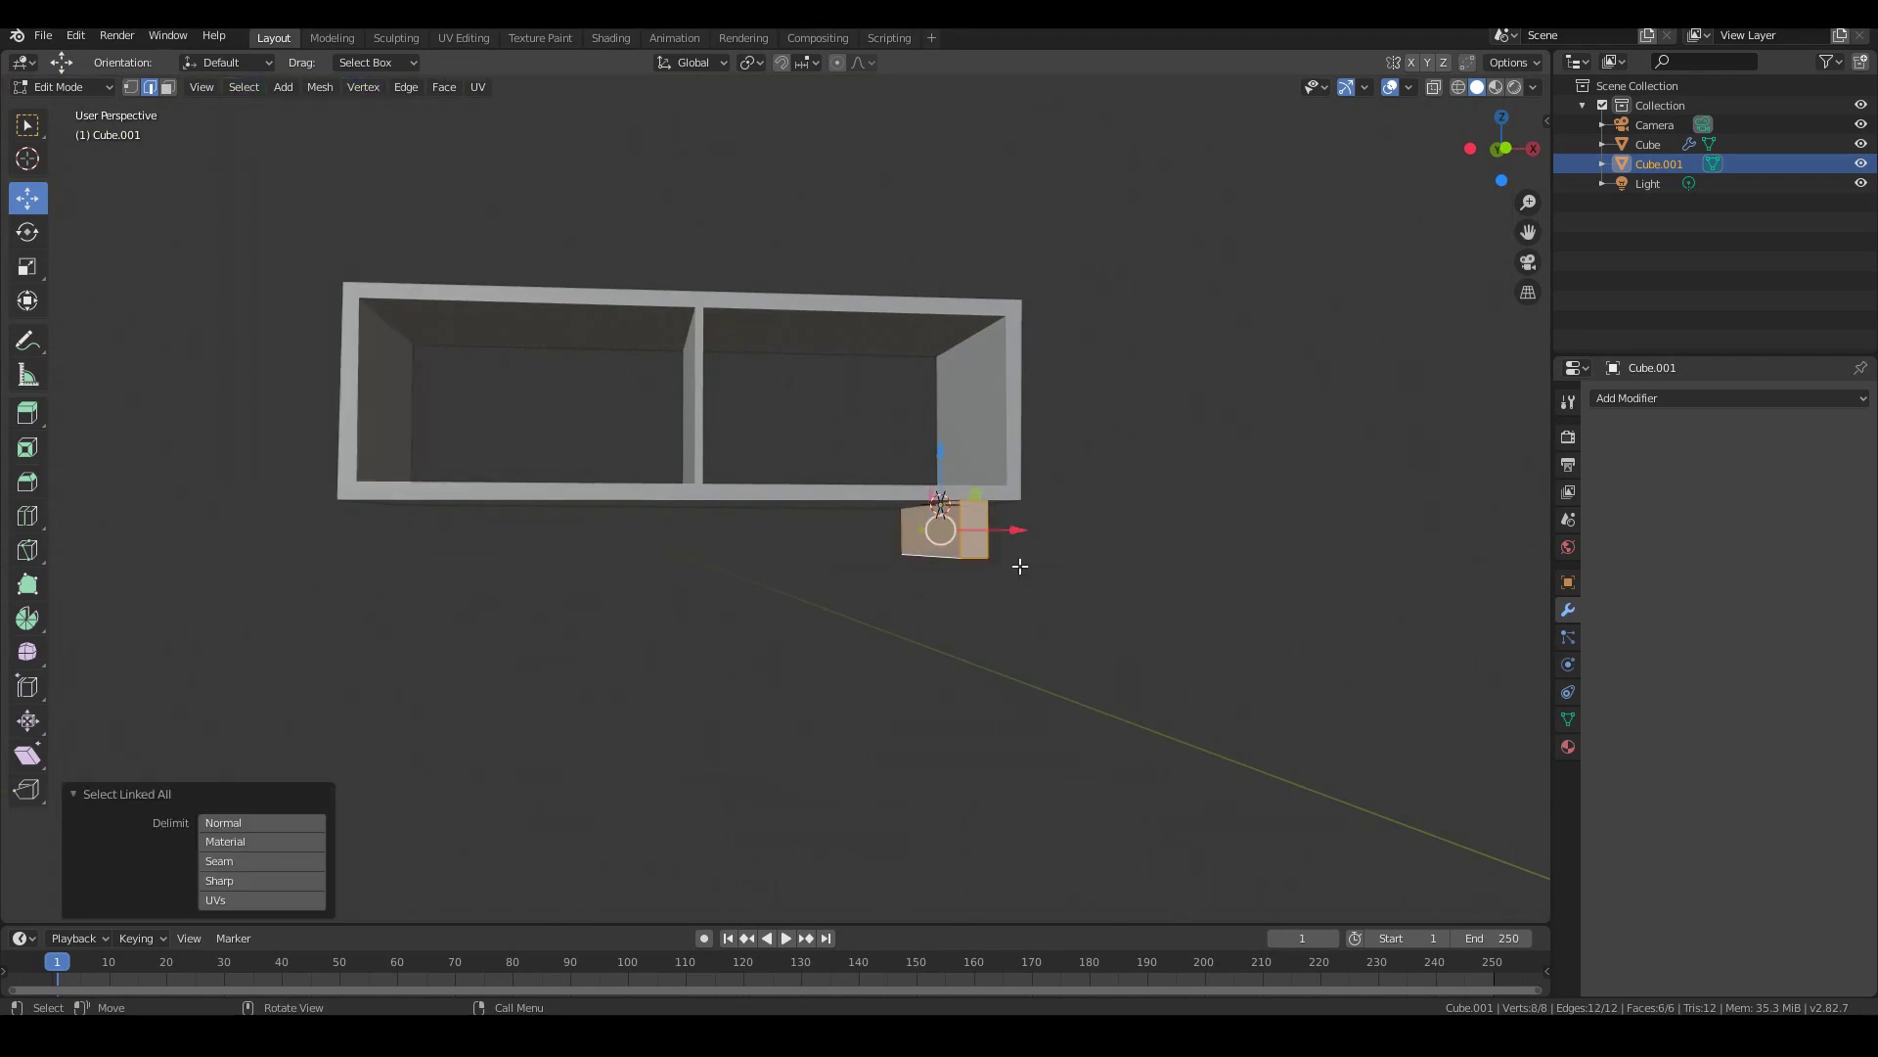
key(KP_1)
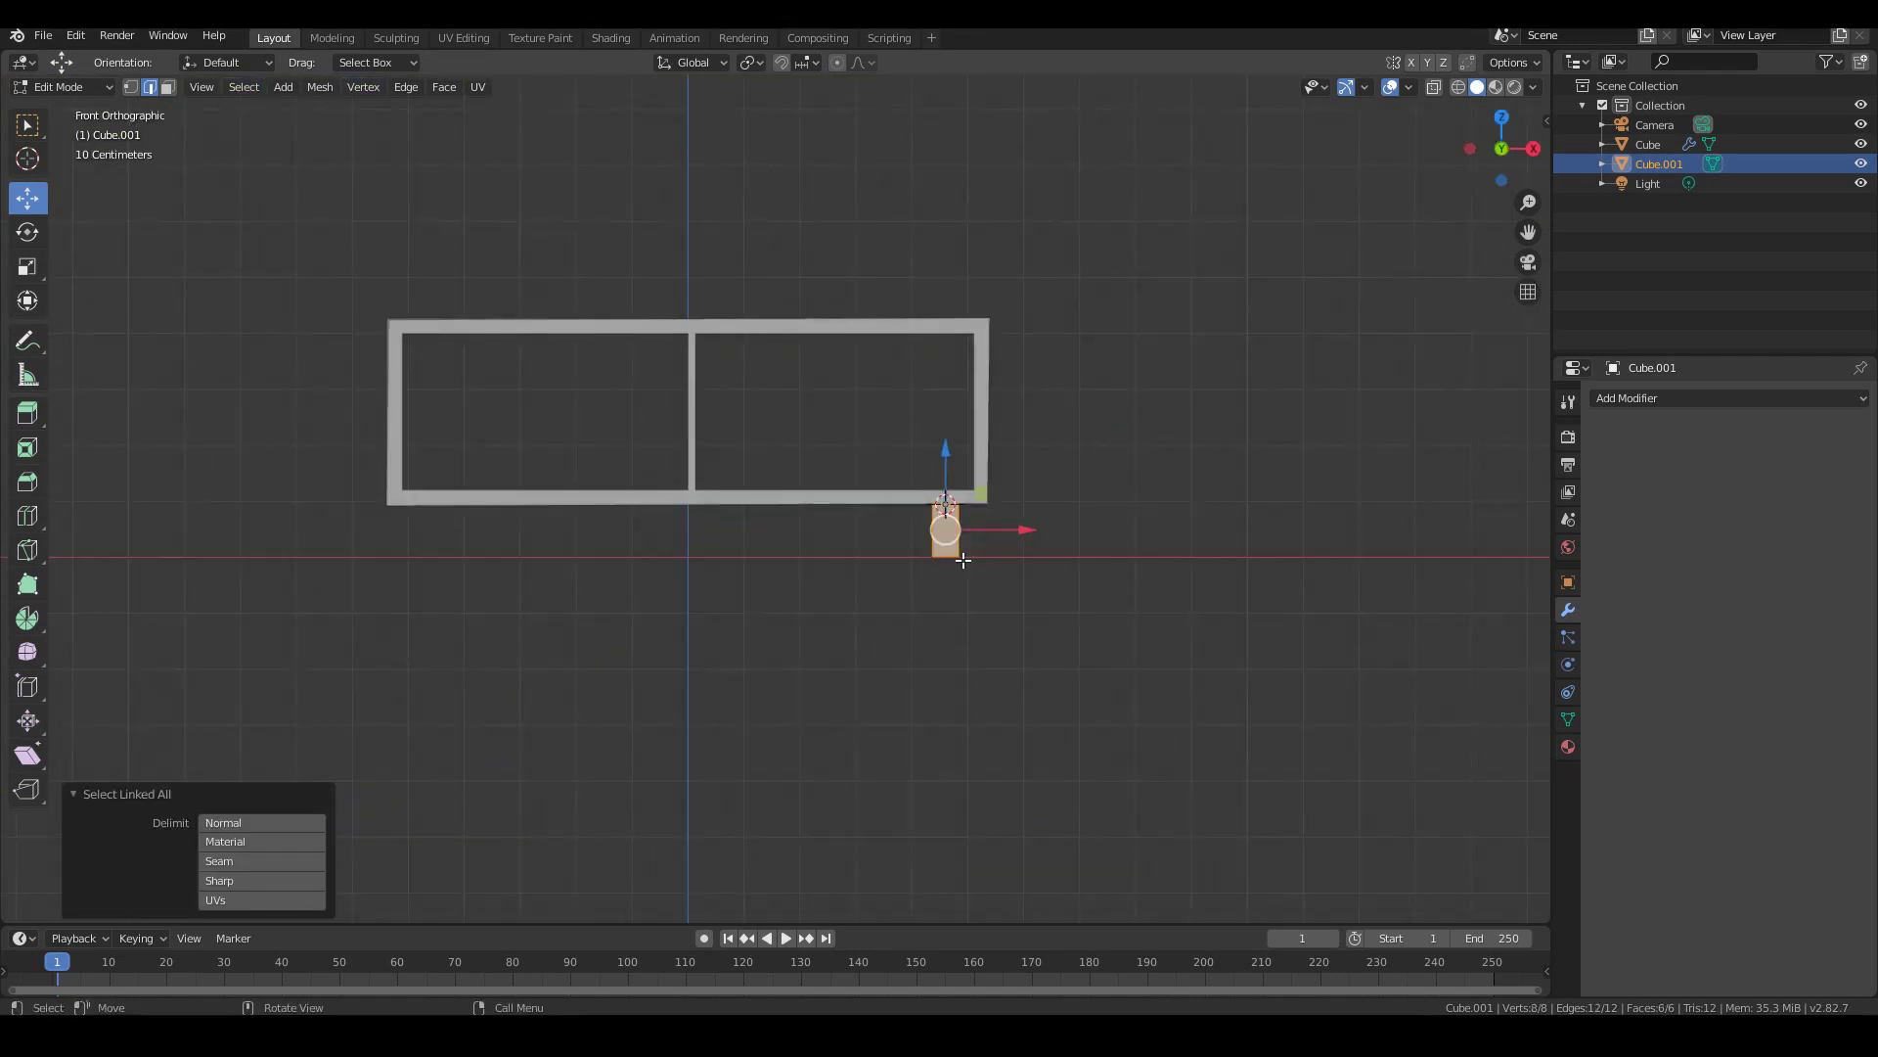
Duplicate the leg, move the copy -0.913 m along X under the left end, and return to Object Mode
click(311, 93)
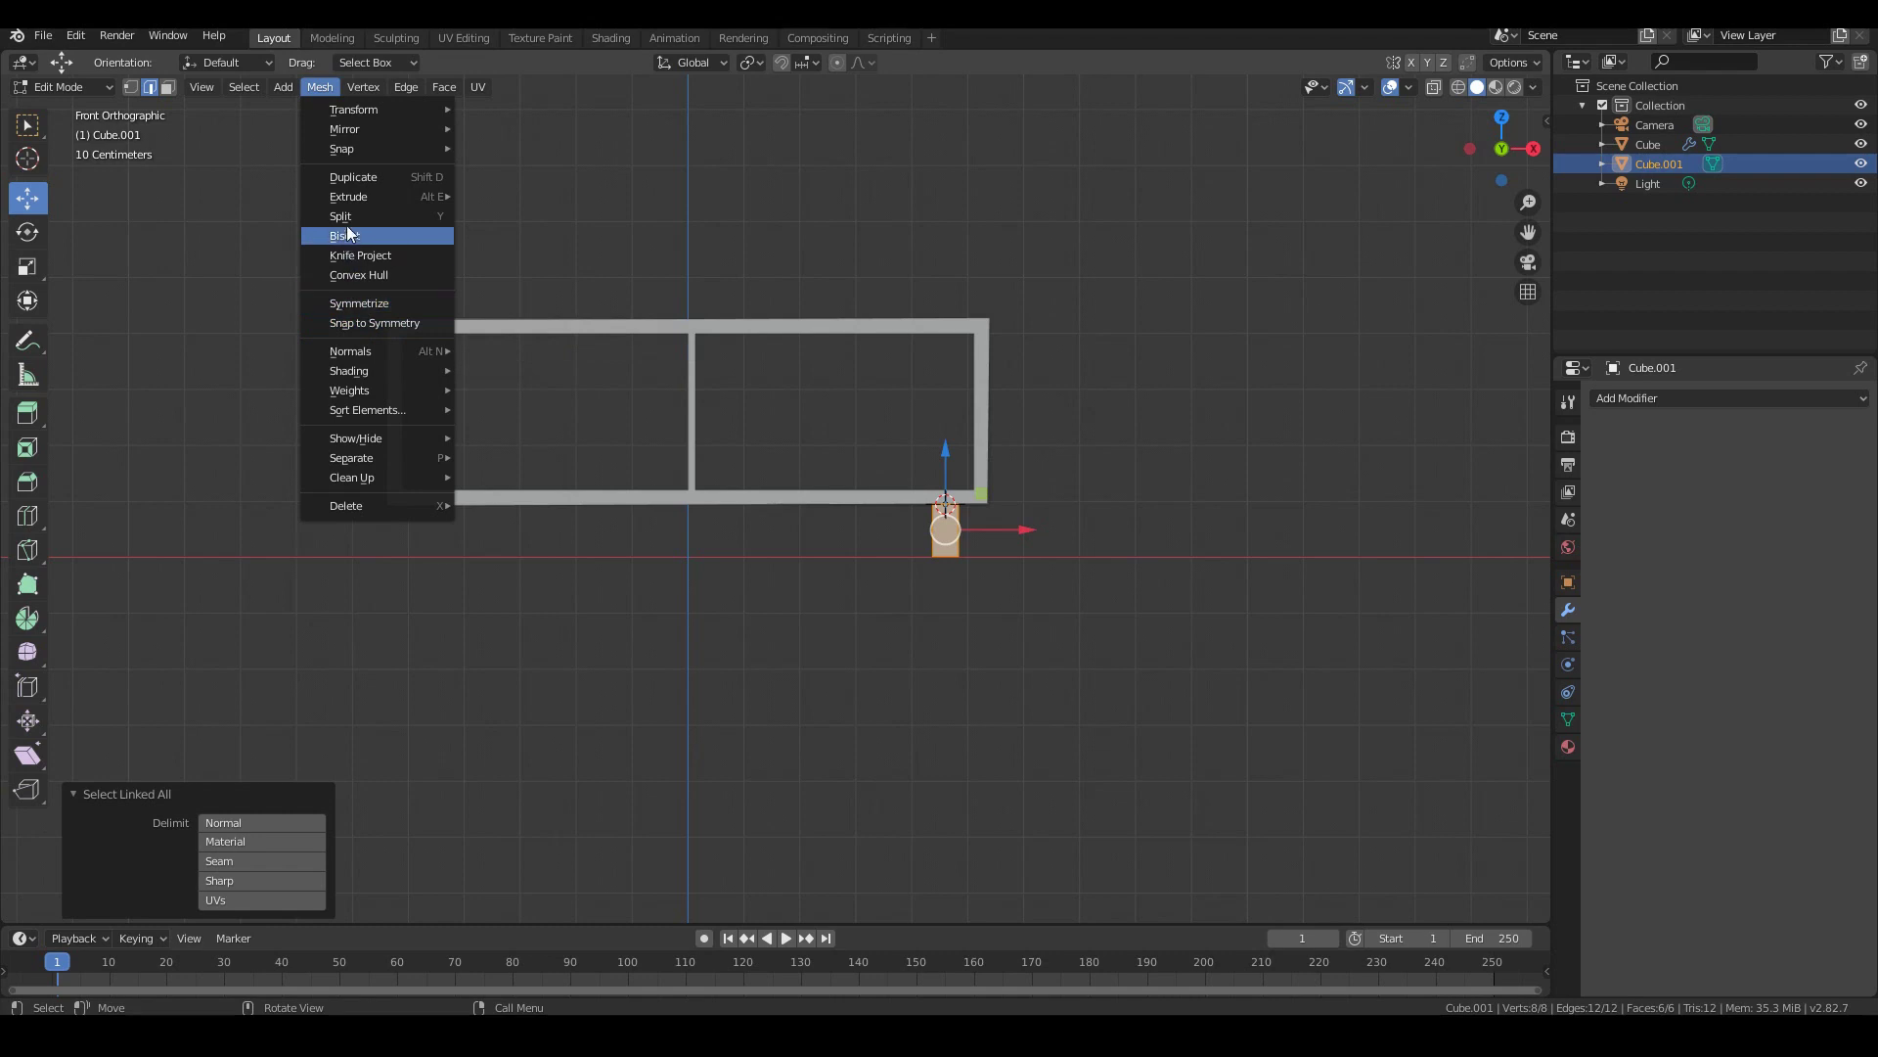
click(366, 178)
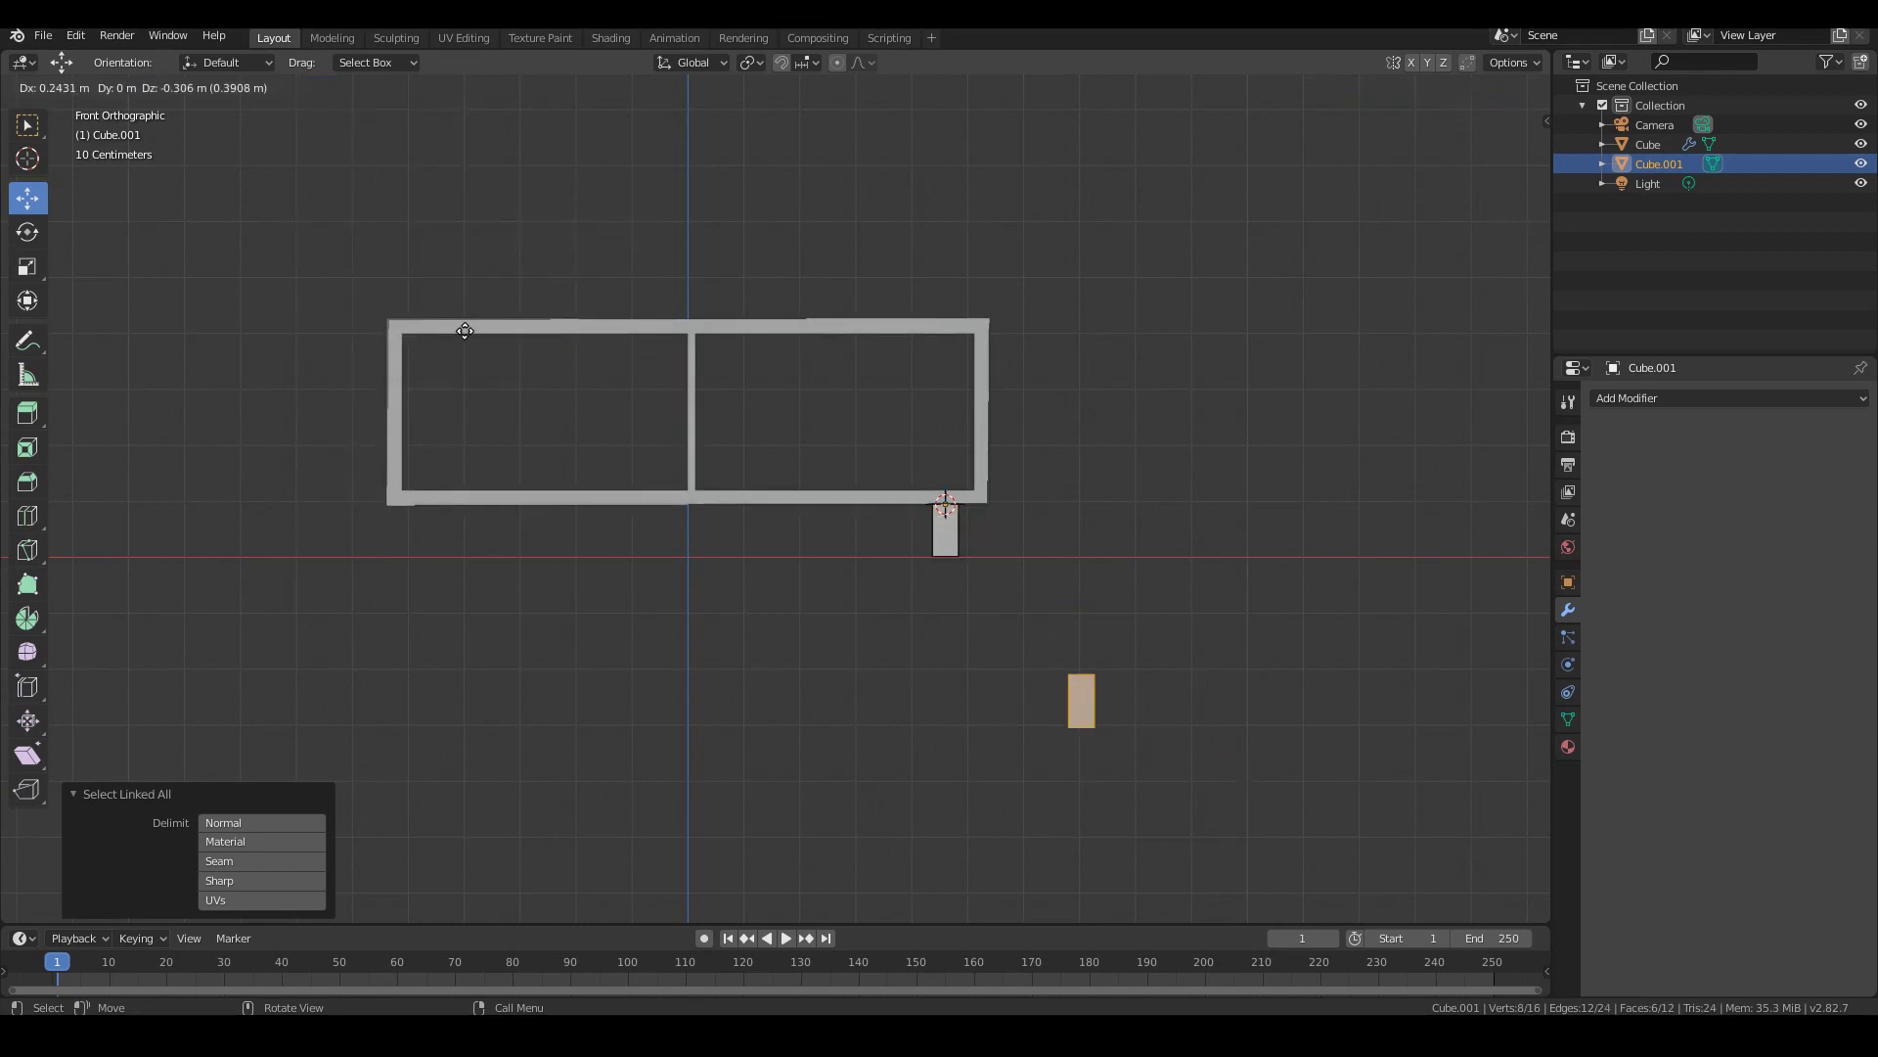
key(x)
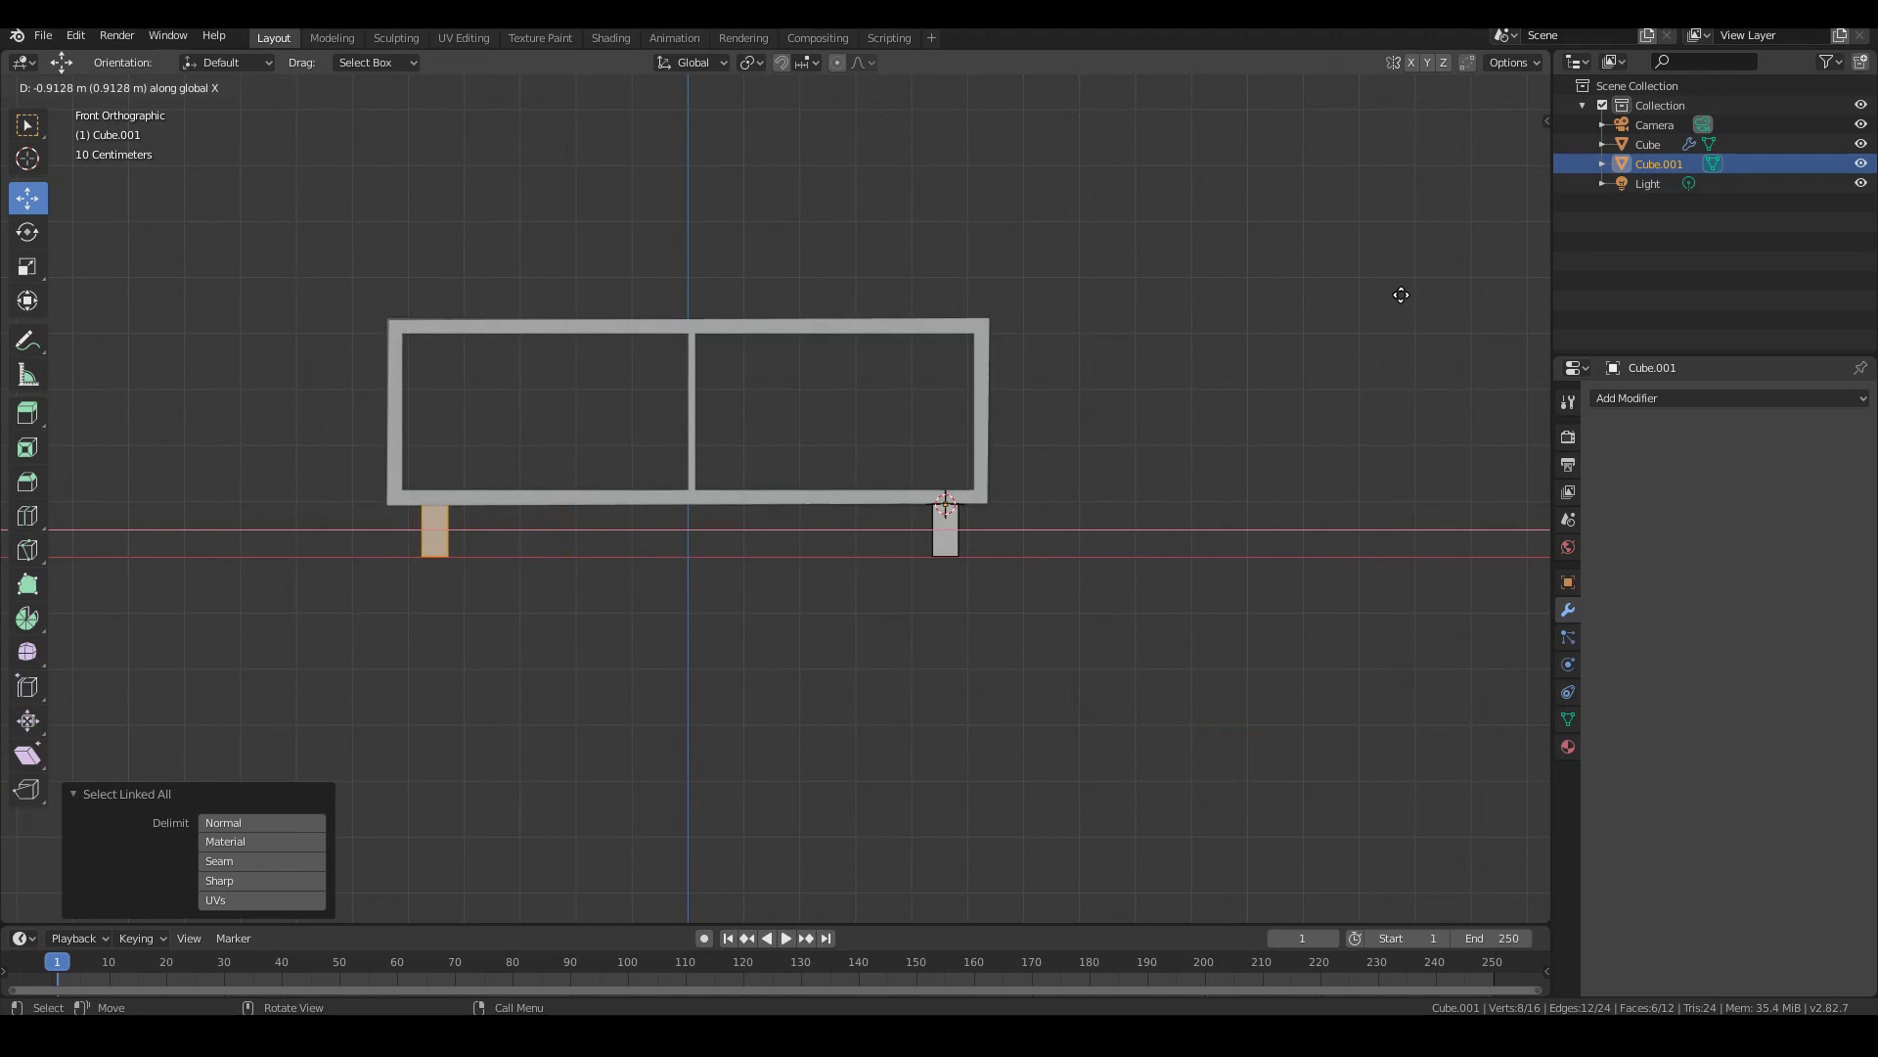
click(1401, 295)
middle_drag(1164, 547, 1275, 574)
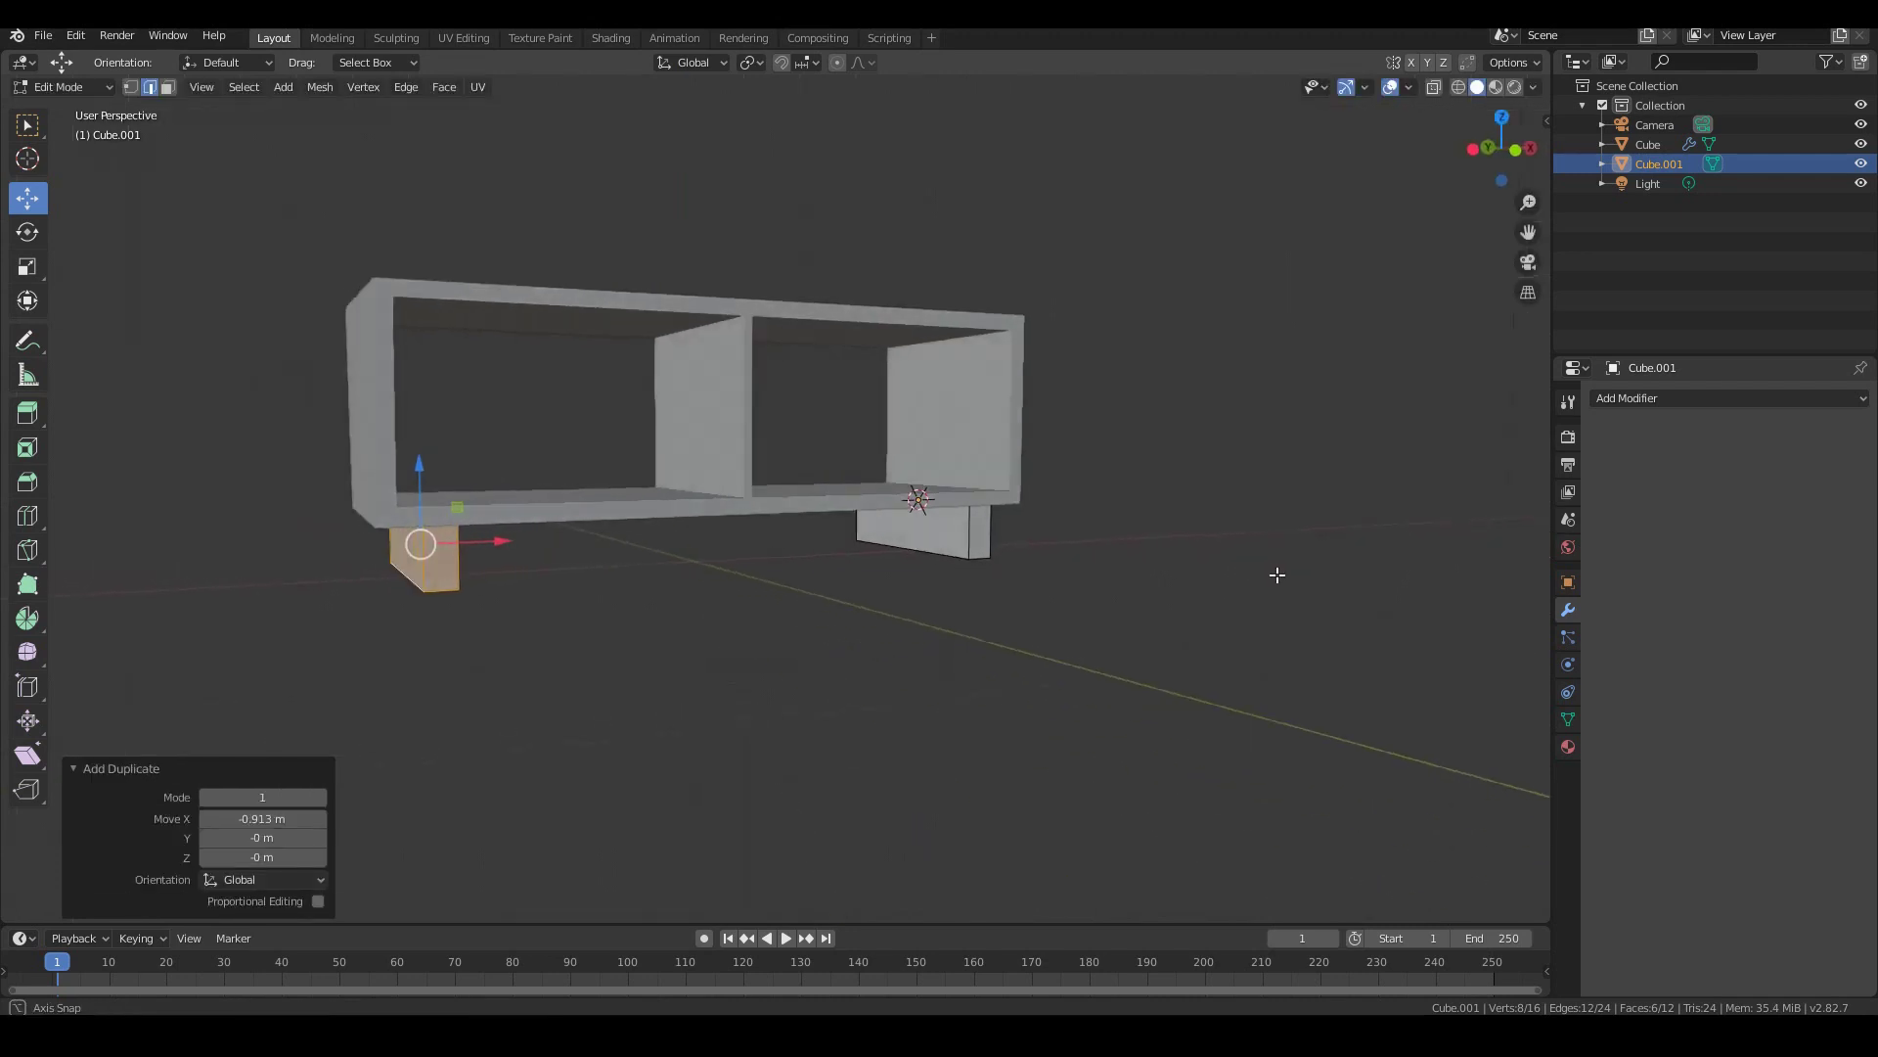
key(Tab)
scroll(1070, 585, down, 3)
middle_drag(1070, 587, 945, 501)
Zoom and orbit around the table, then select the box top object
scroll(902, 585, up, 5)
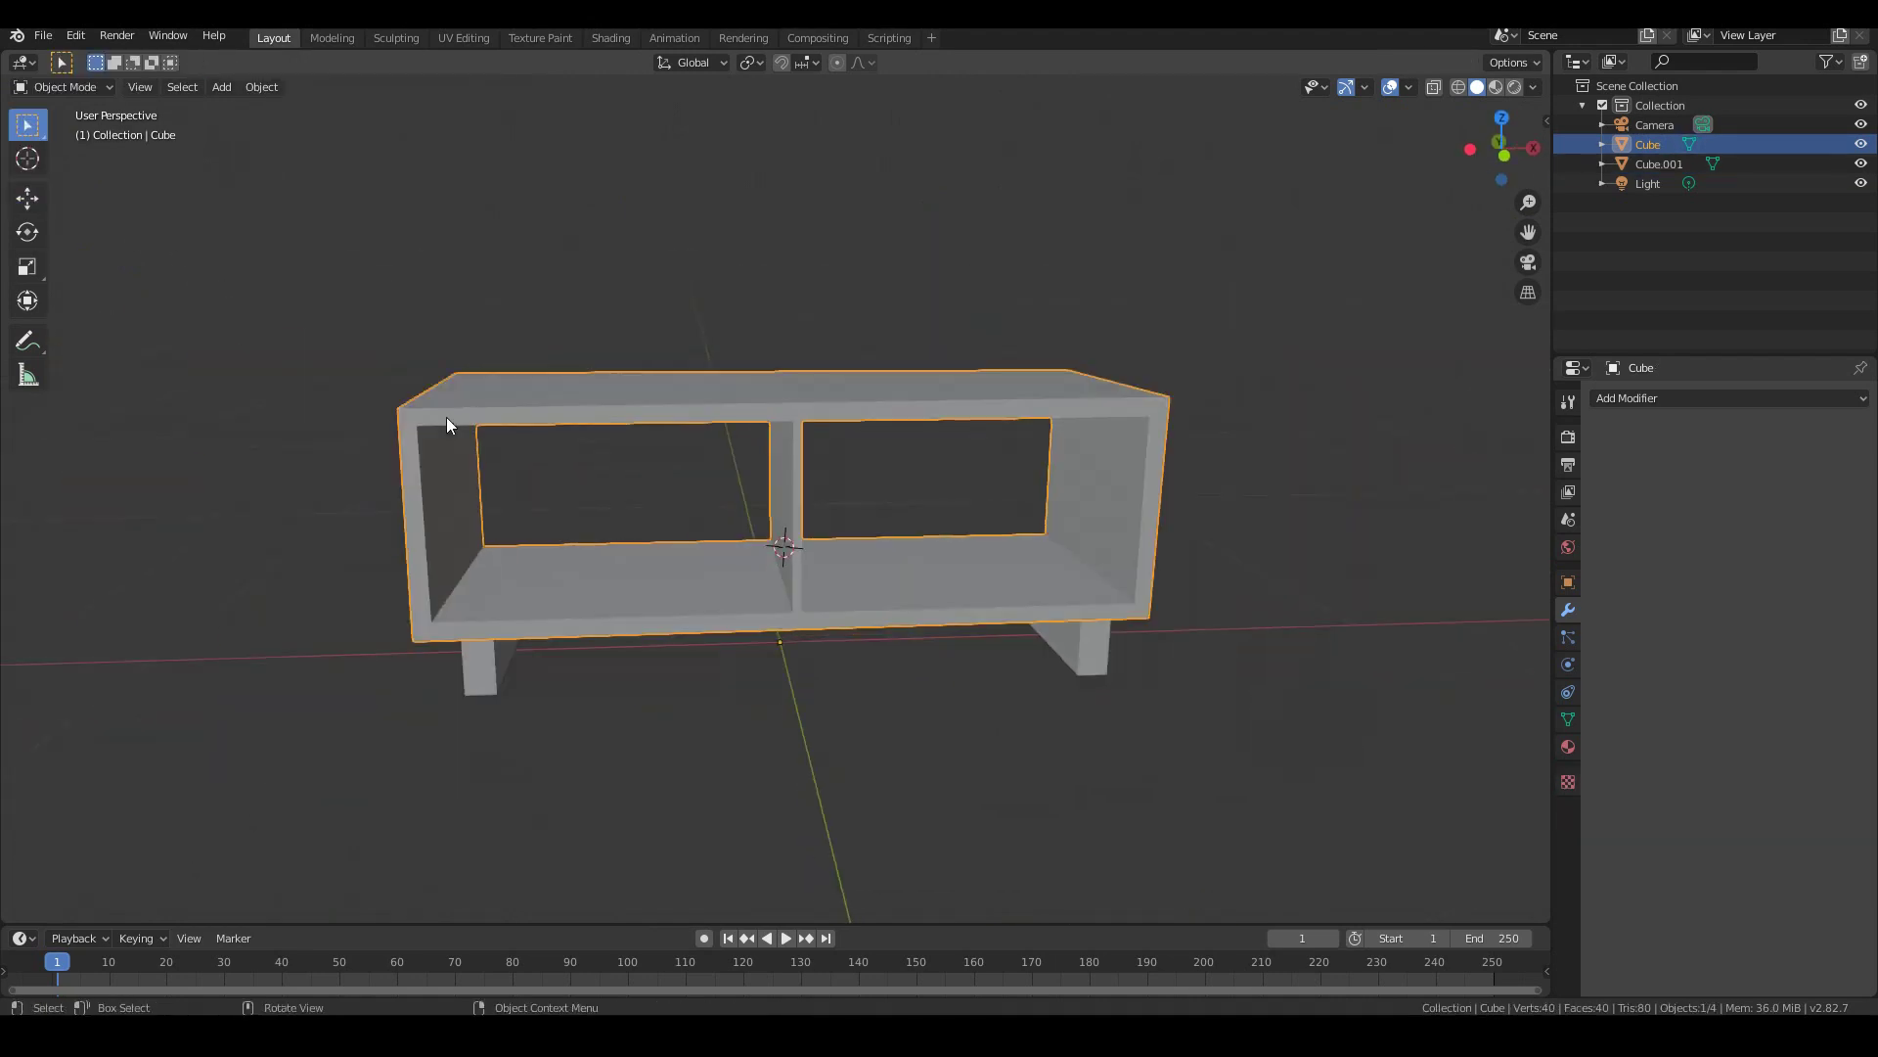
middle_drag(446, 417, 581, 428)
shift+middle_drag(615, 671, 473, 637)
click(487, 587)
click(604, 504)
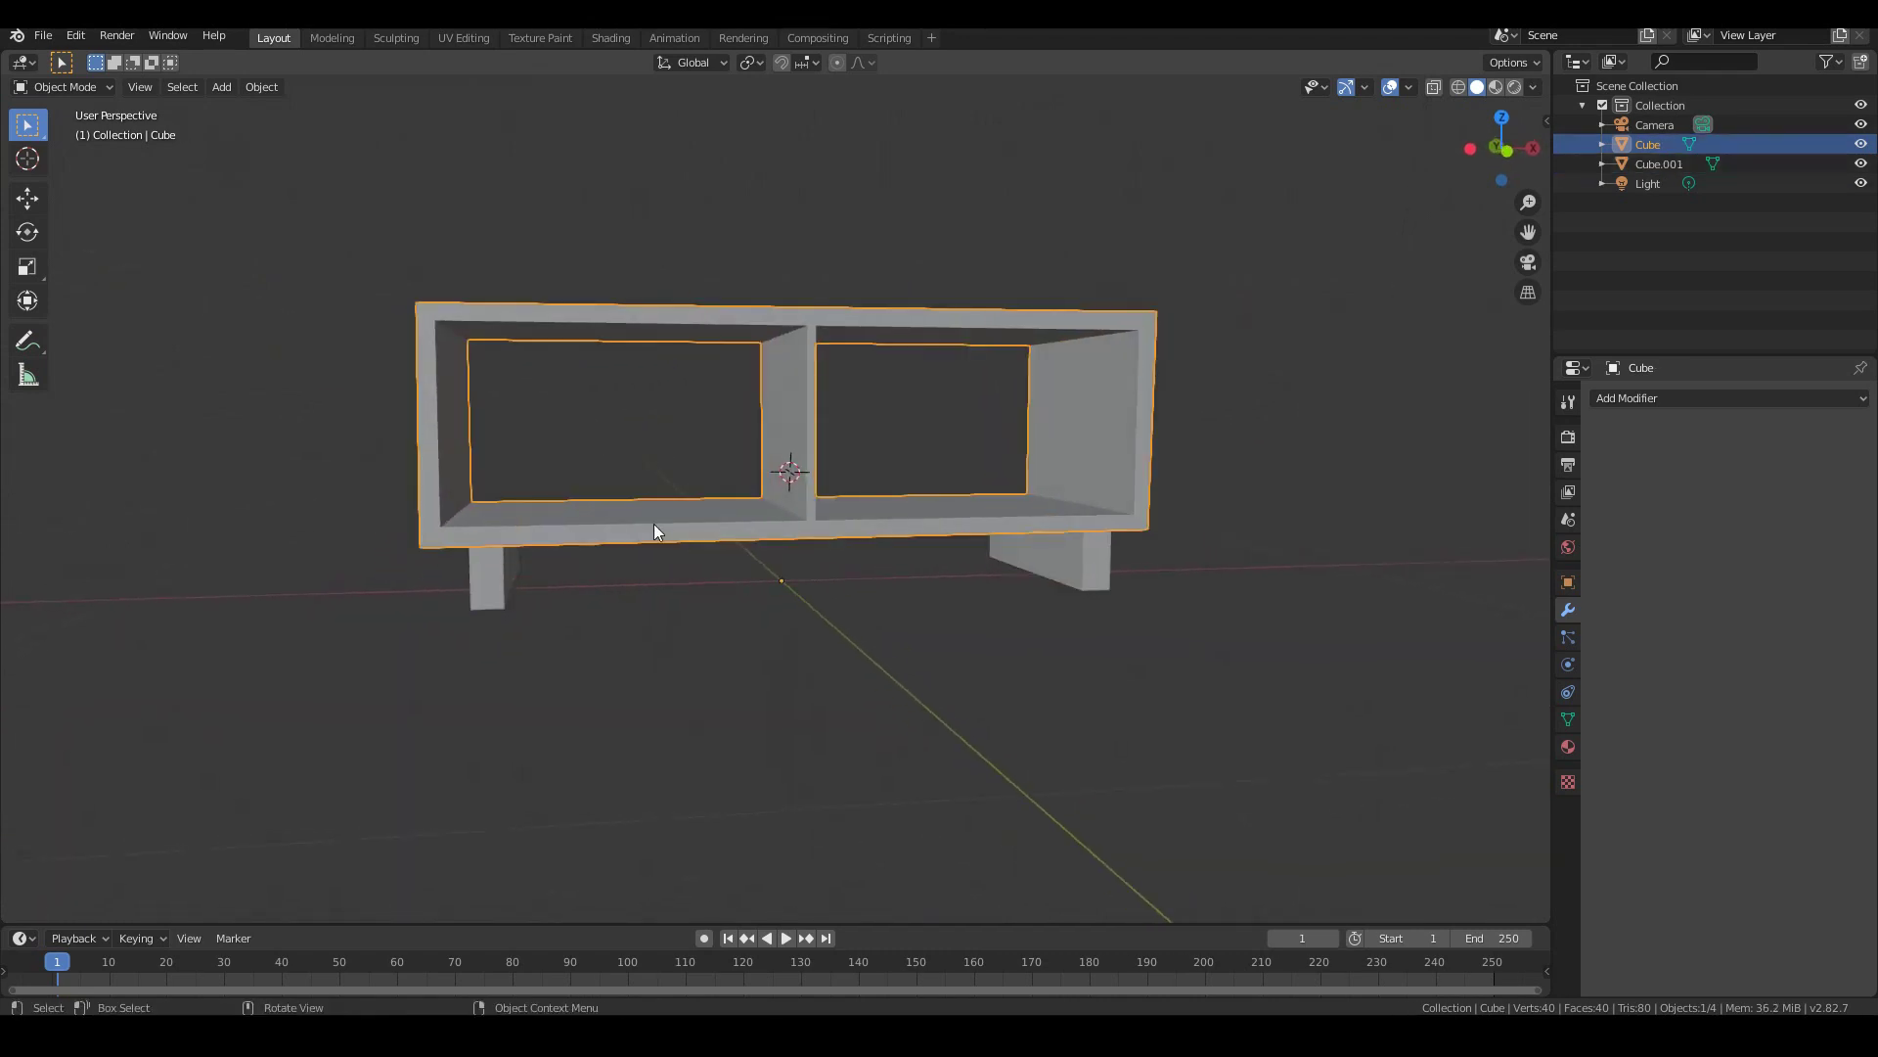
middle_drag(653, 525, 722, 558)
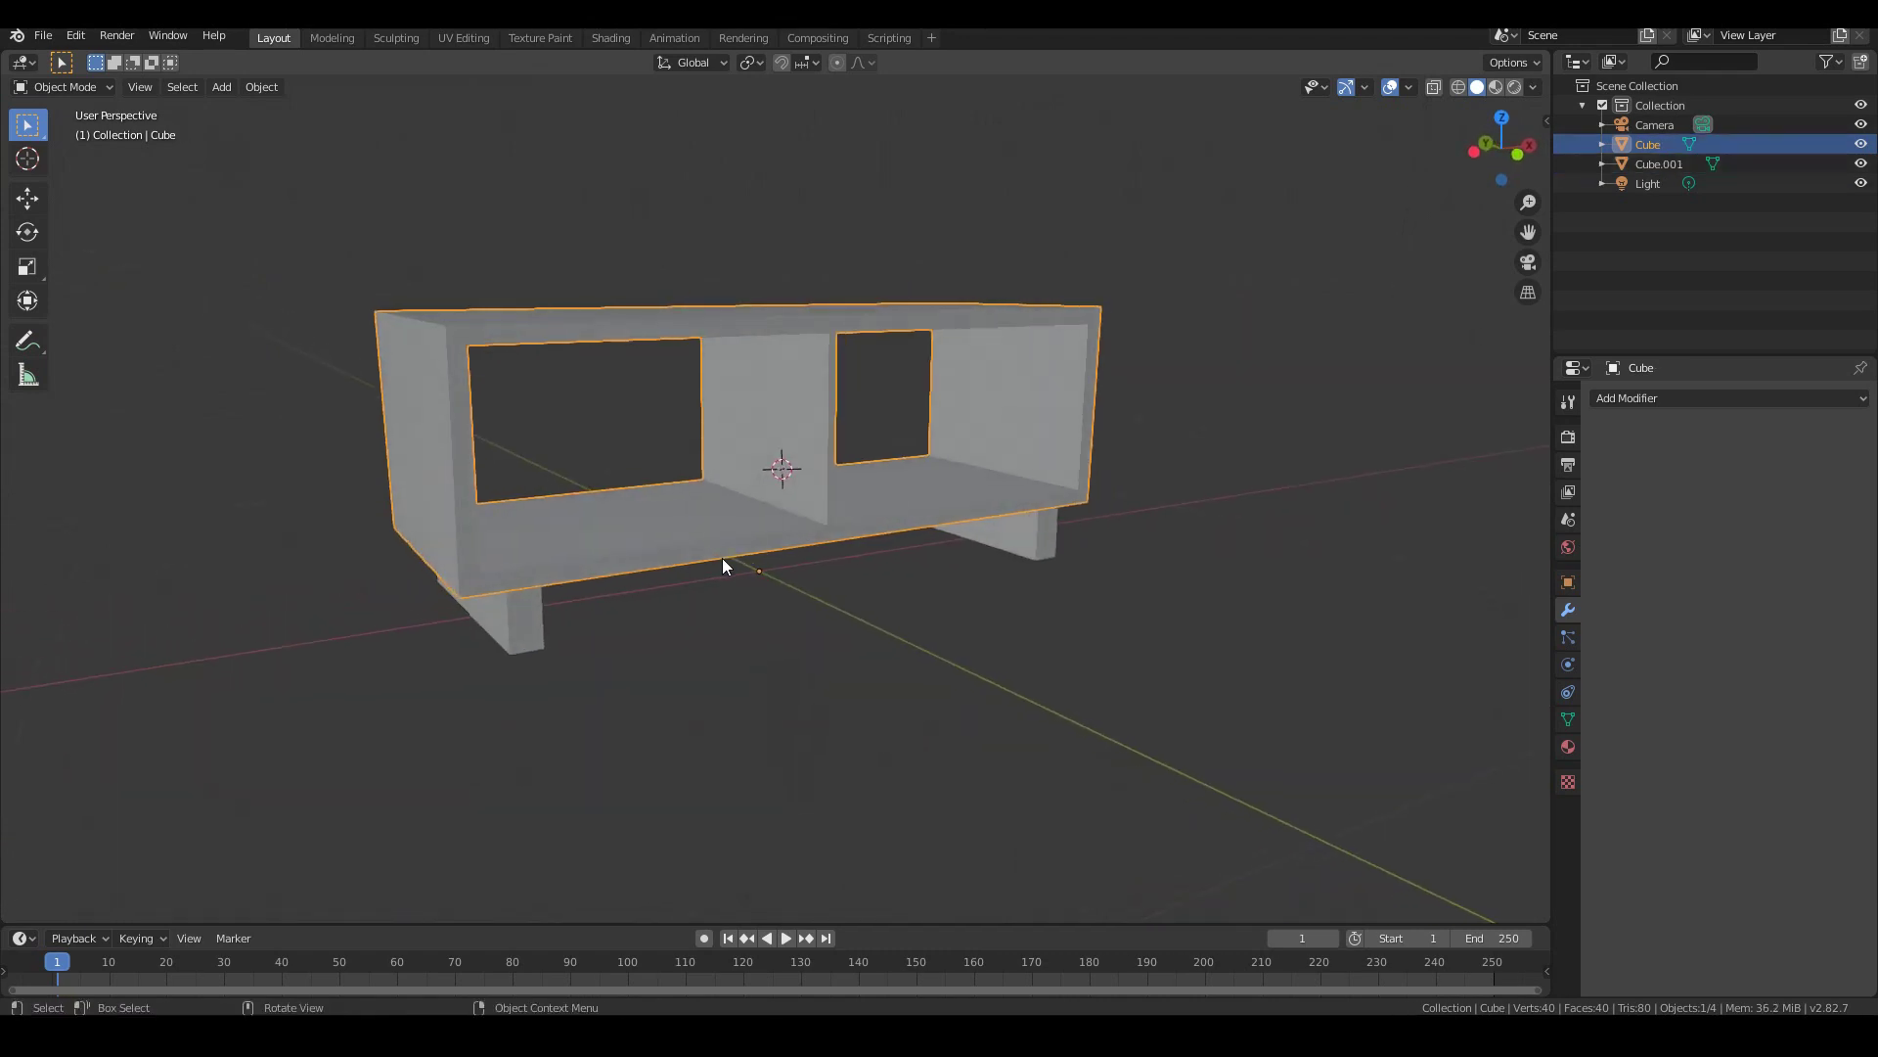
Switch the viewport to Material Preview shading and select the legs from a front view
click(1496, 87)
scroll(752, 571, up, 3)
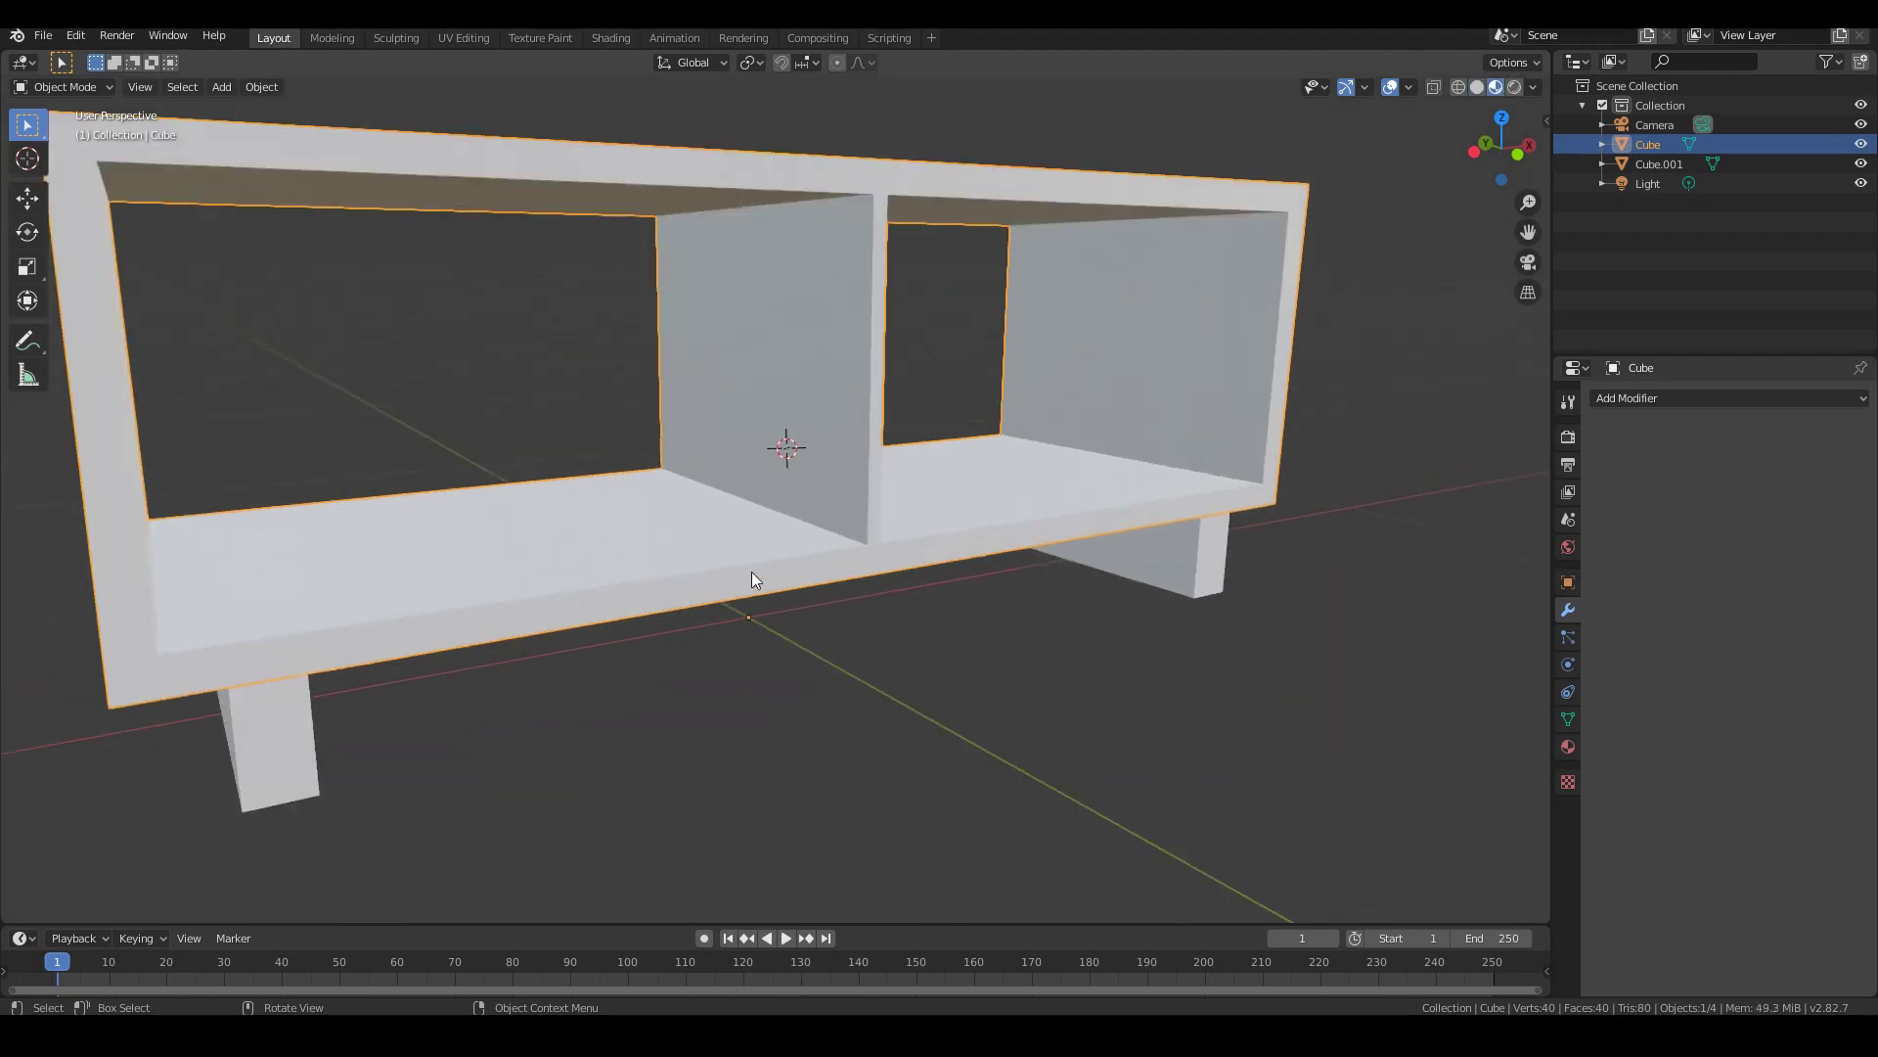
scroll(795, 432, down, 3)
middle_drag(796, 432, 602, 466)
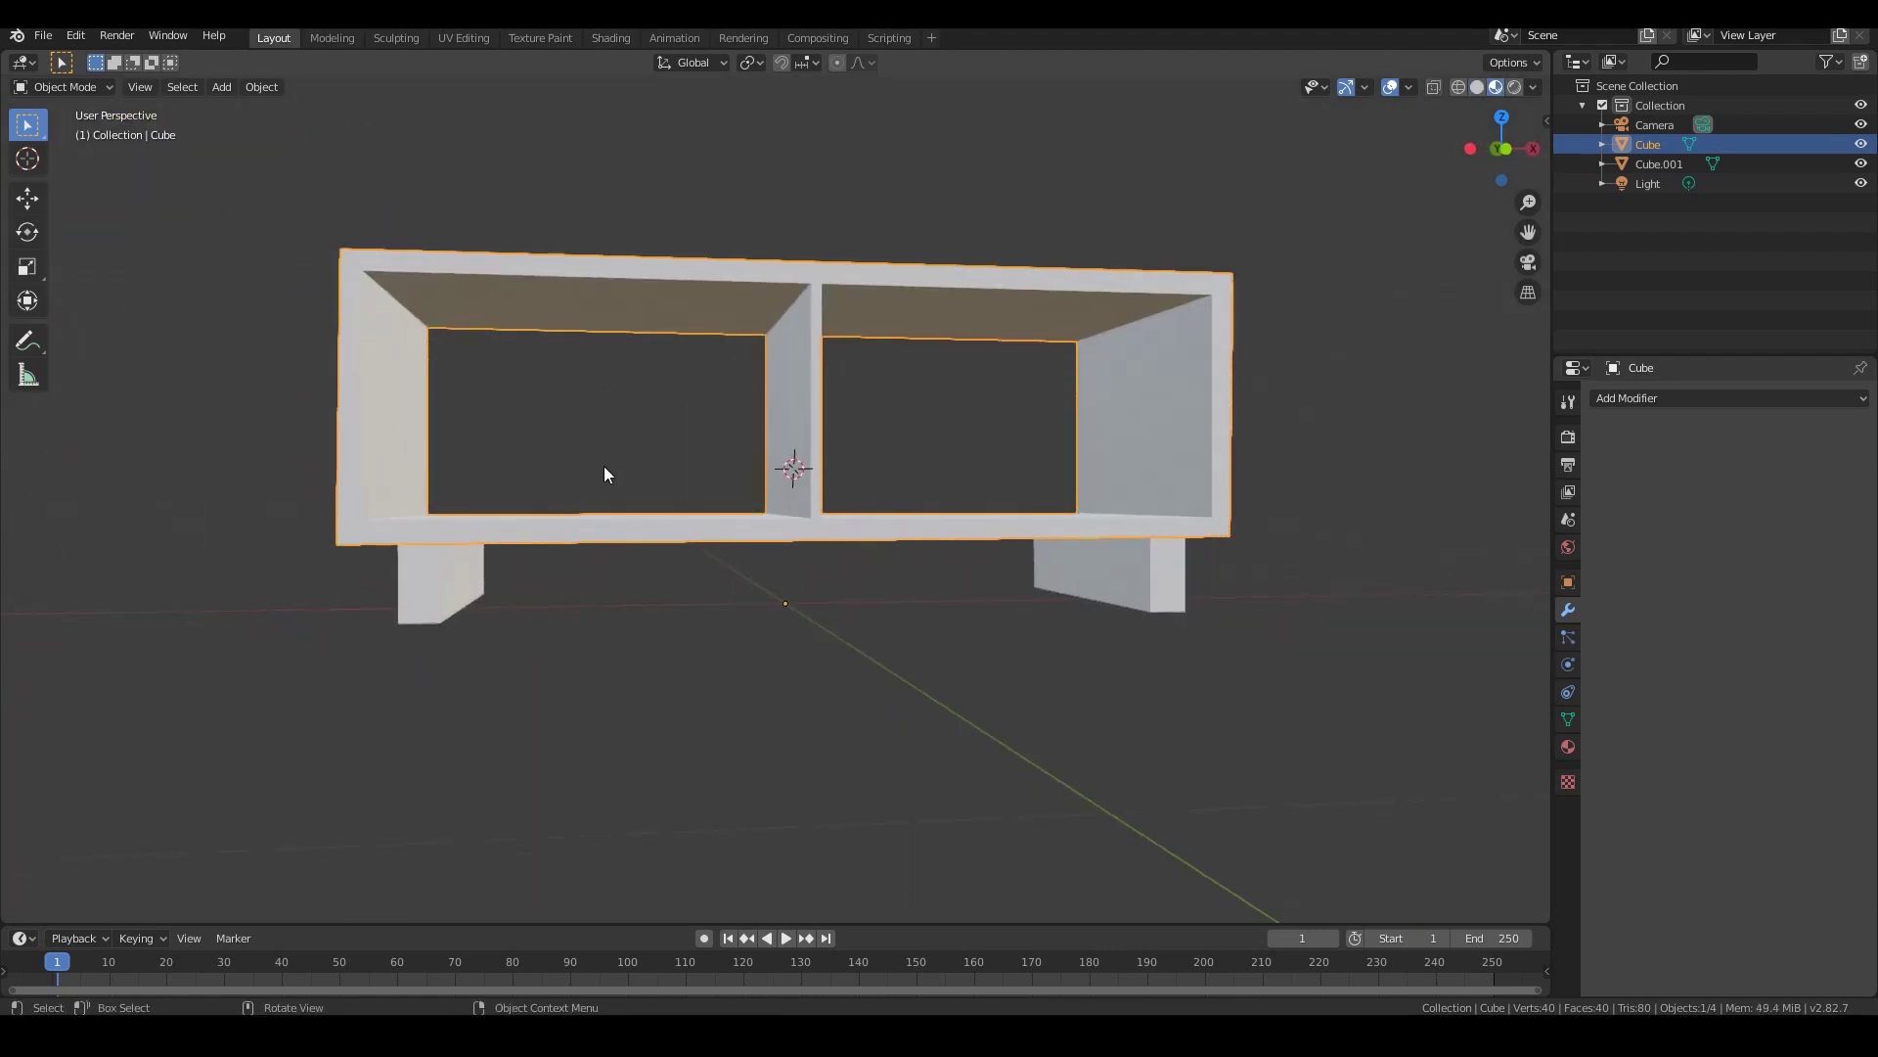
click(466, 589)
In a front orthographic view, duplicate the left leg and move the copy along X to centre
middle_drag(1241, 600, 952, 562)
key(Tab)
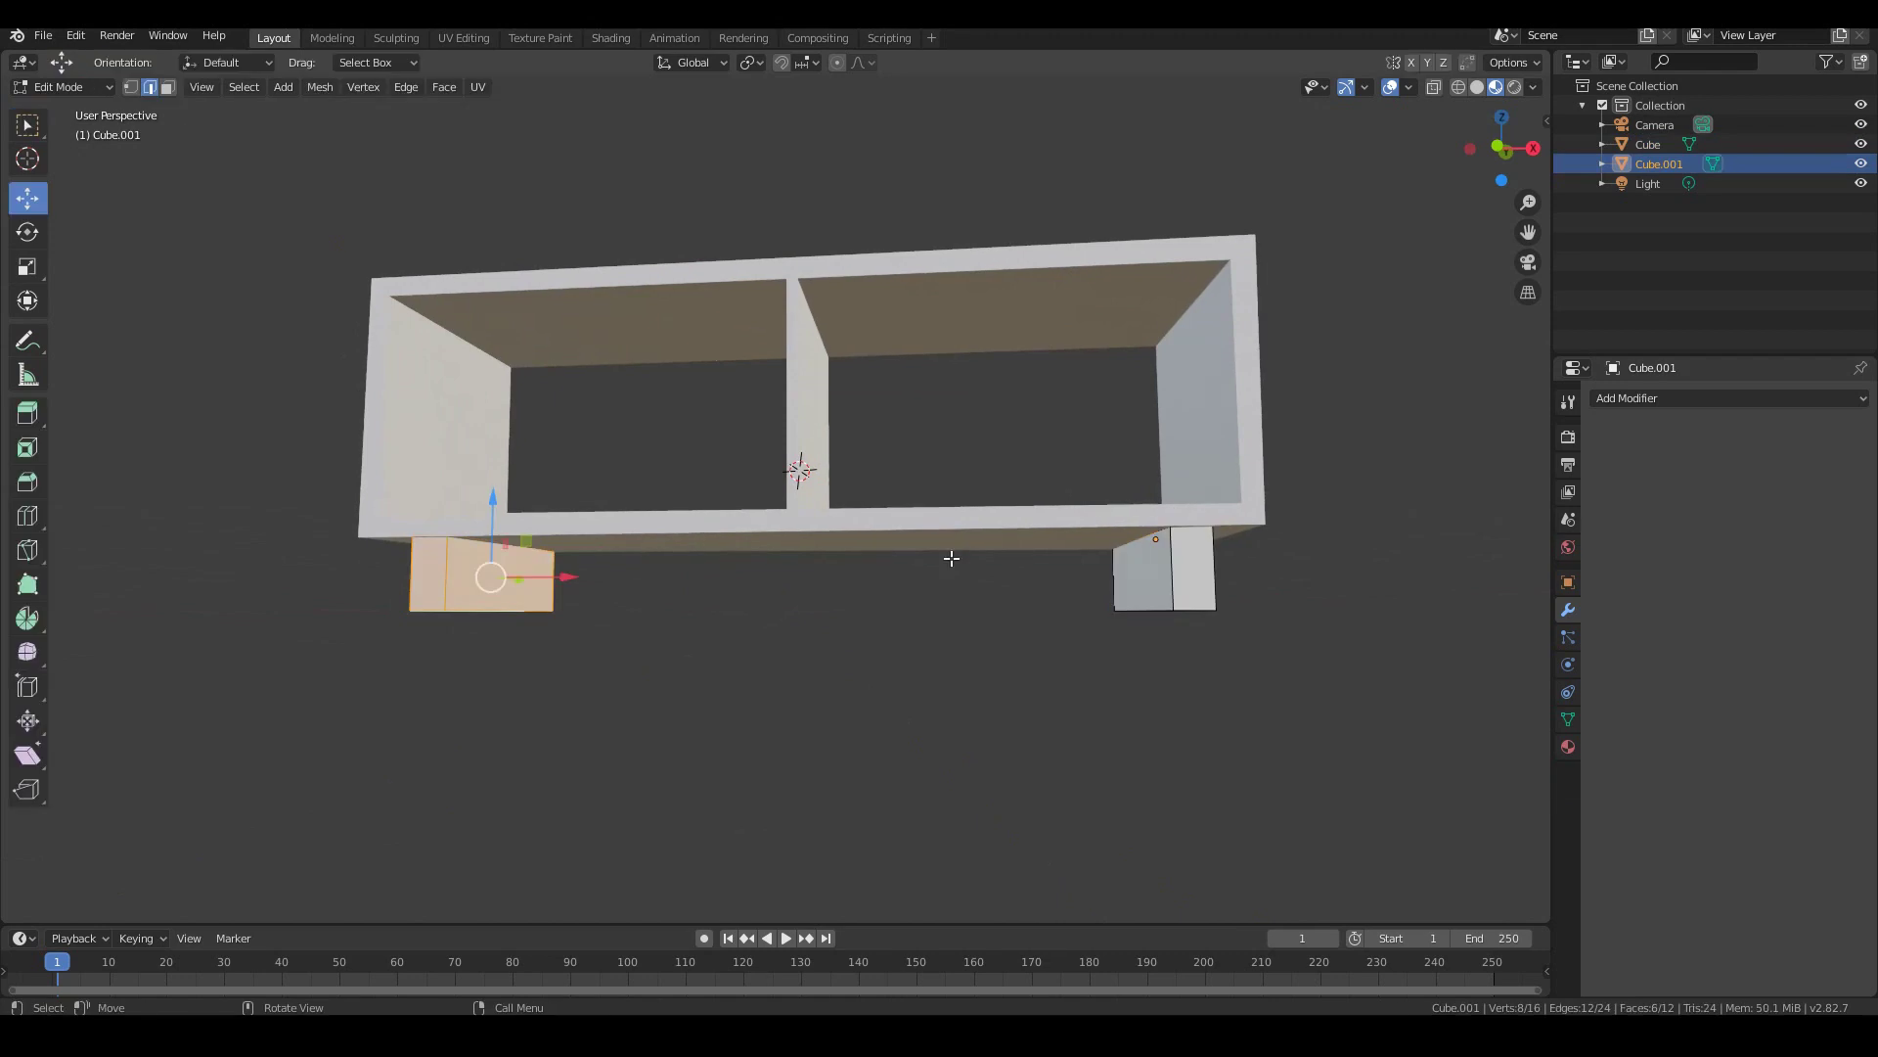
middle_drag(613, 563, 622, 564)
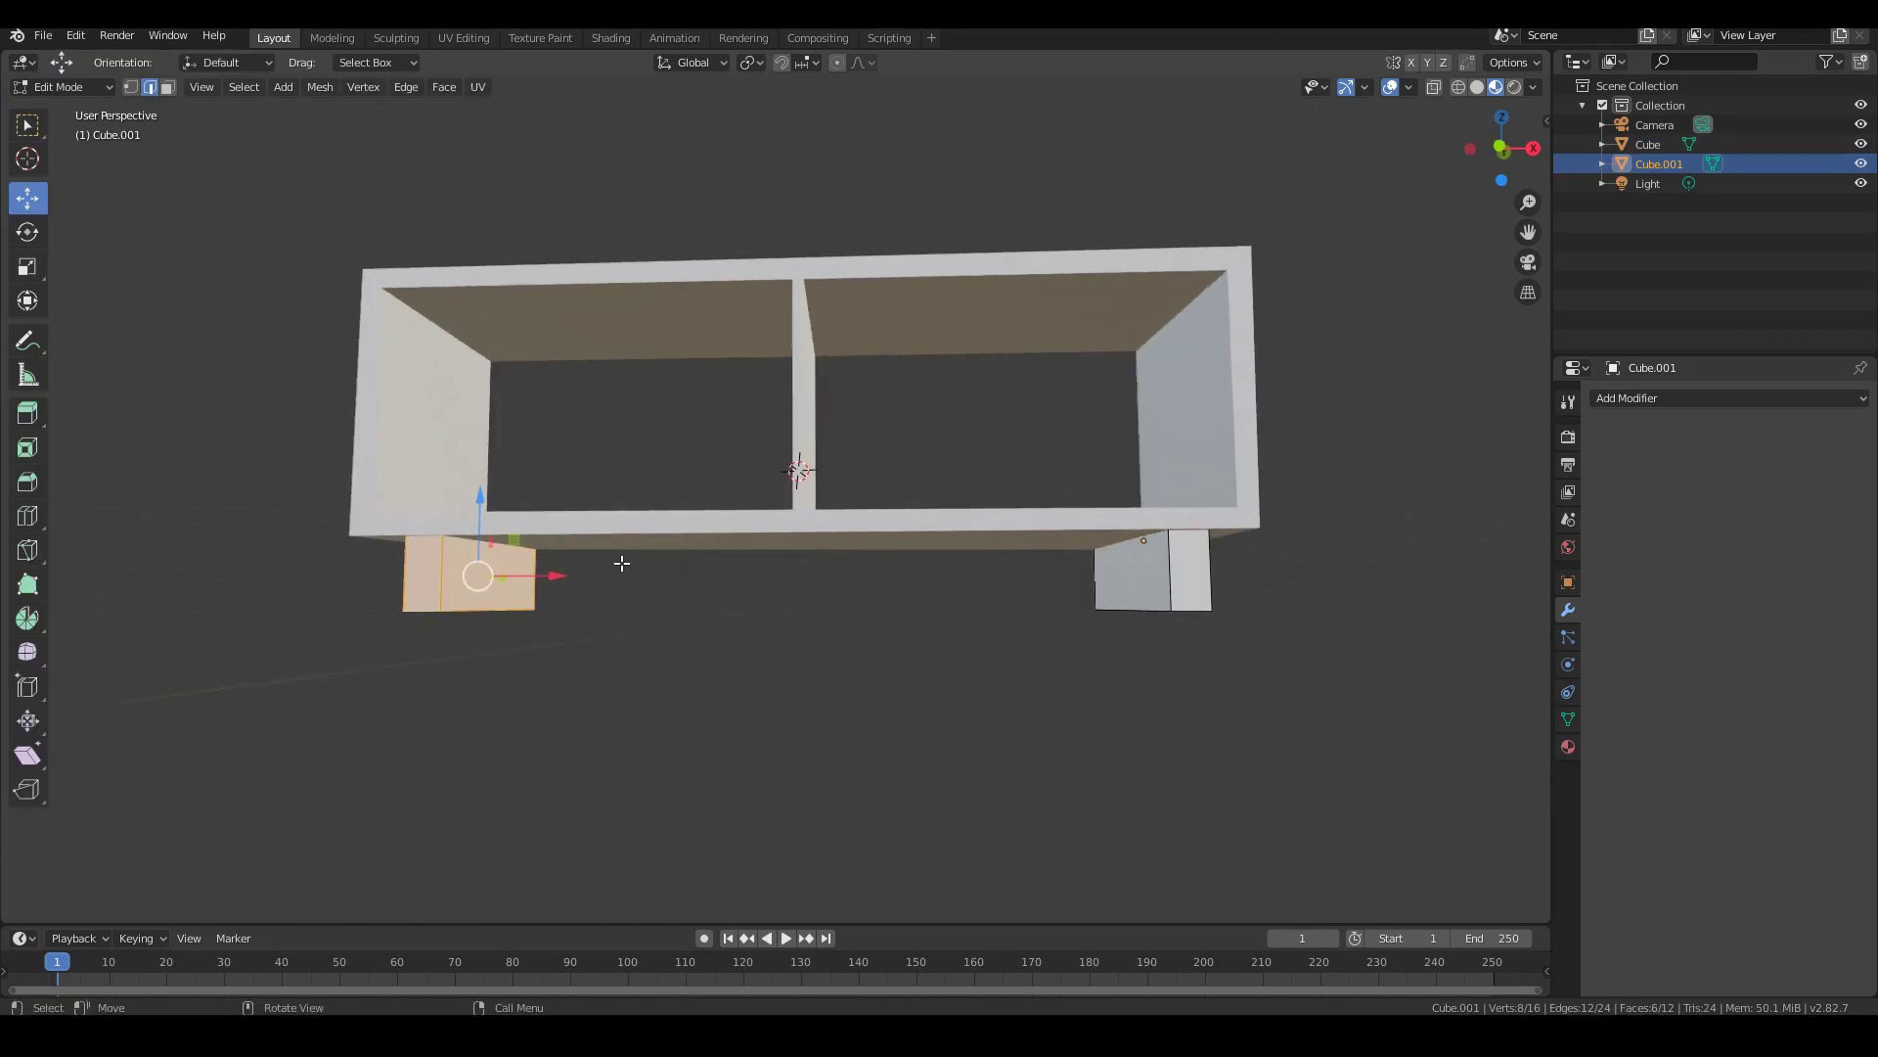
key(KP_1)
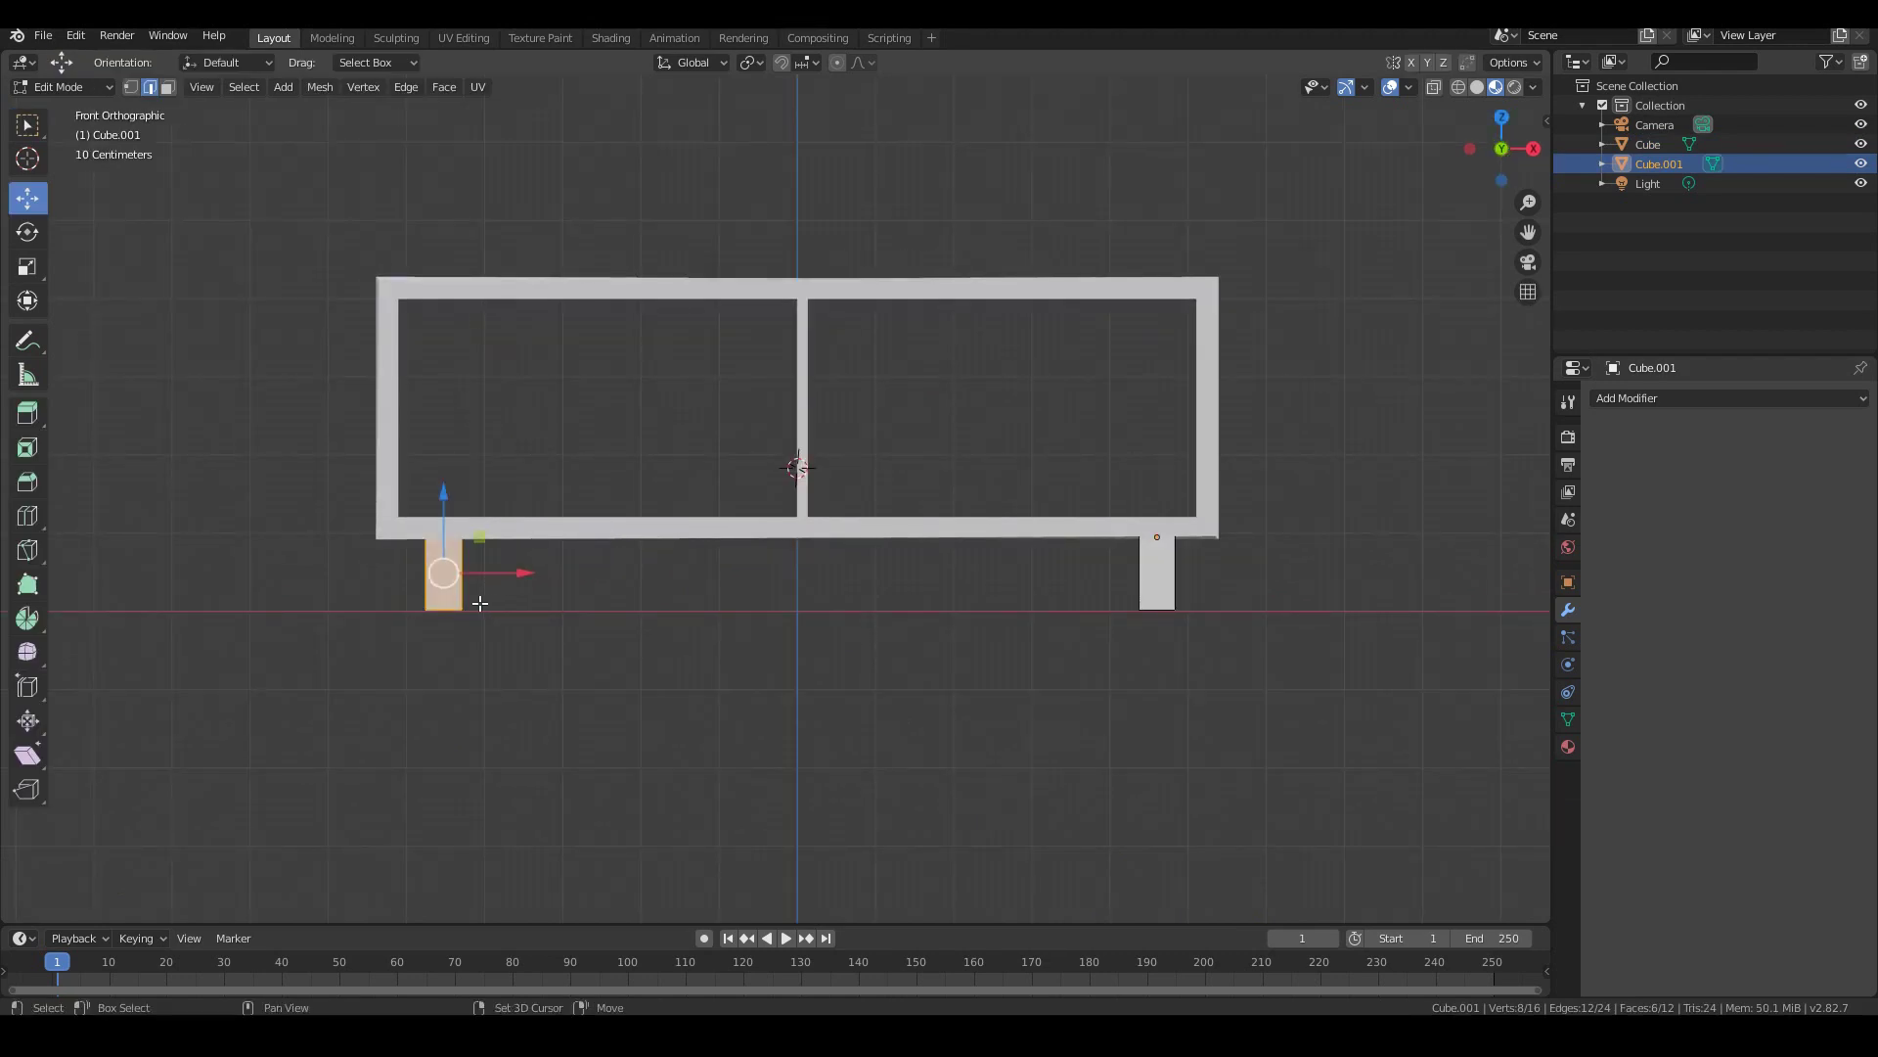
click(322, 89)
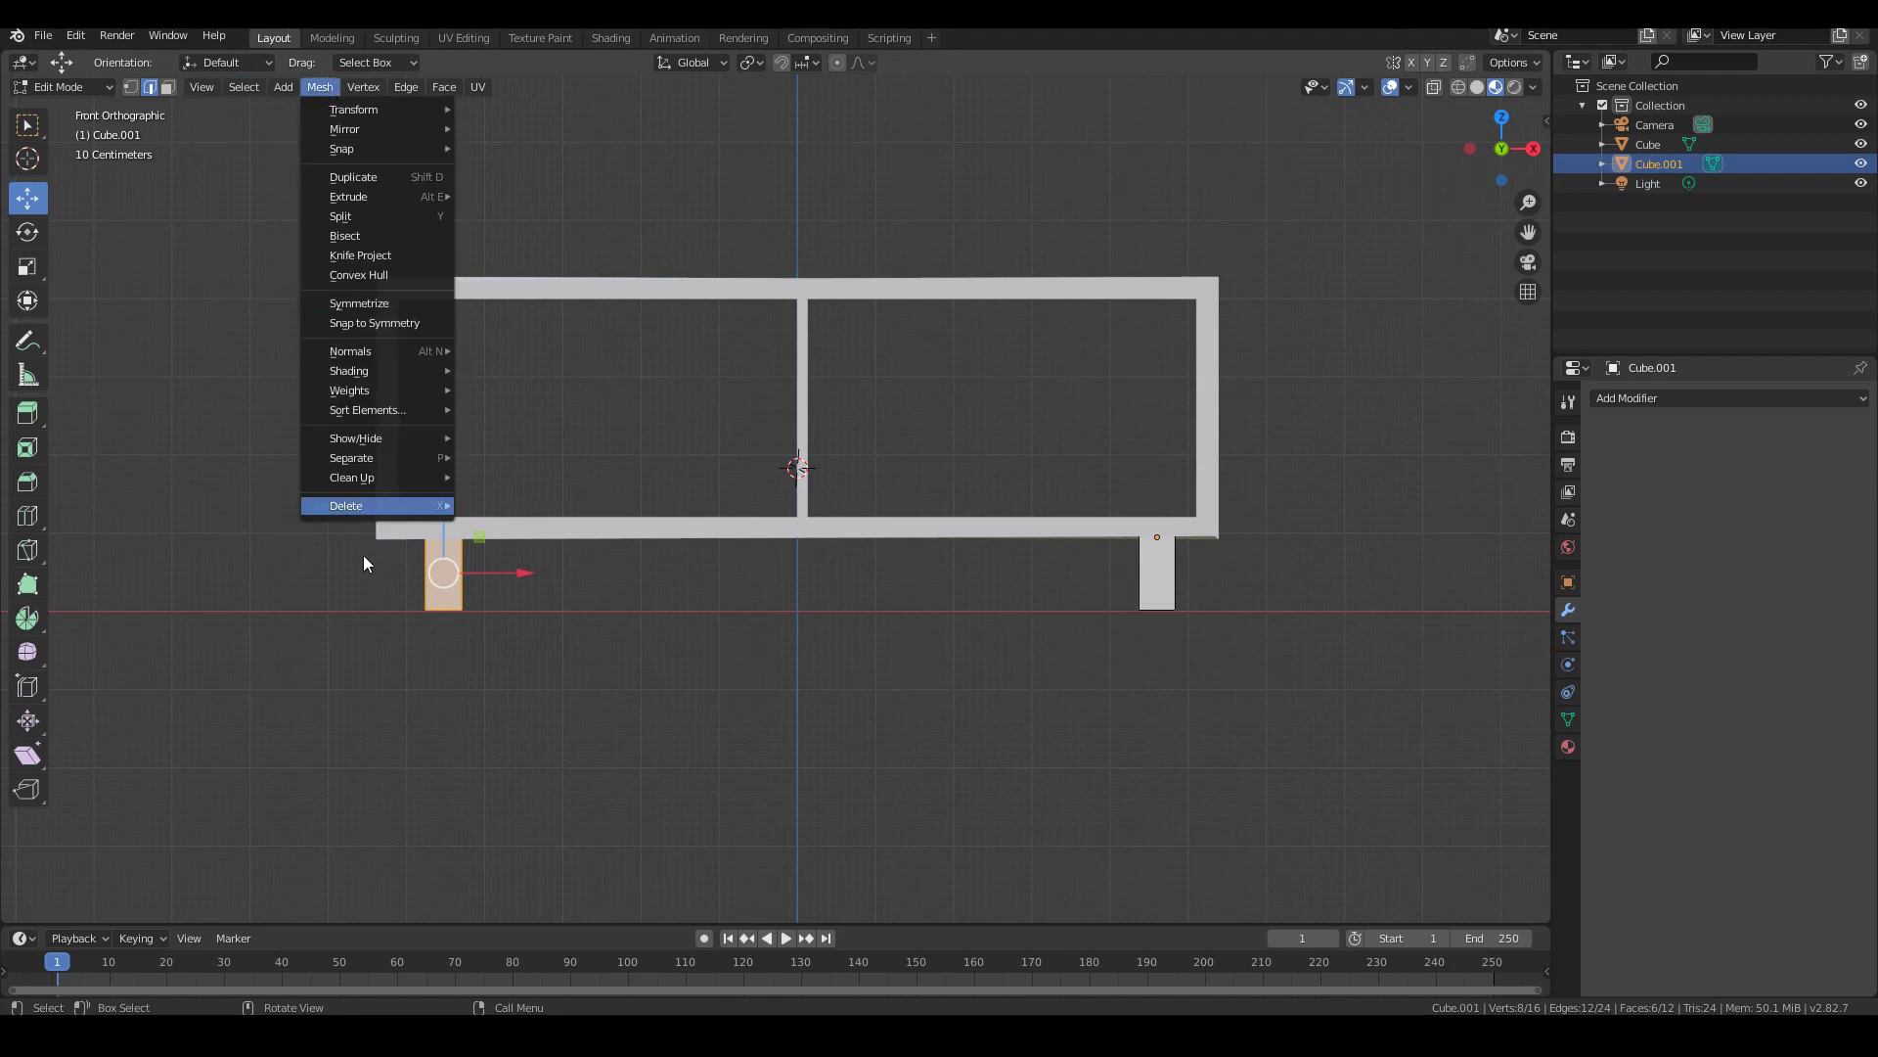
click(353, 177)
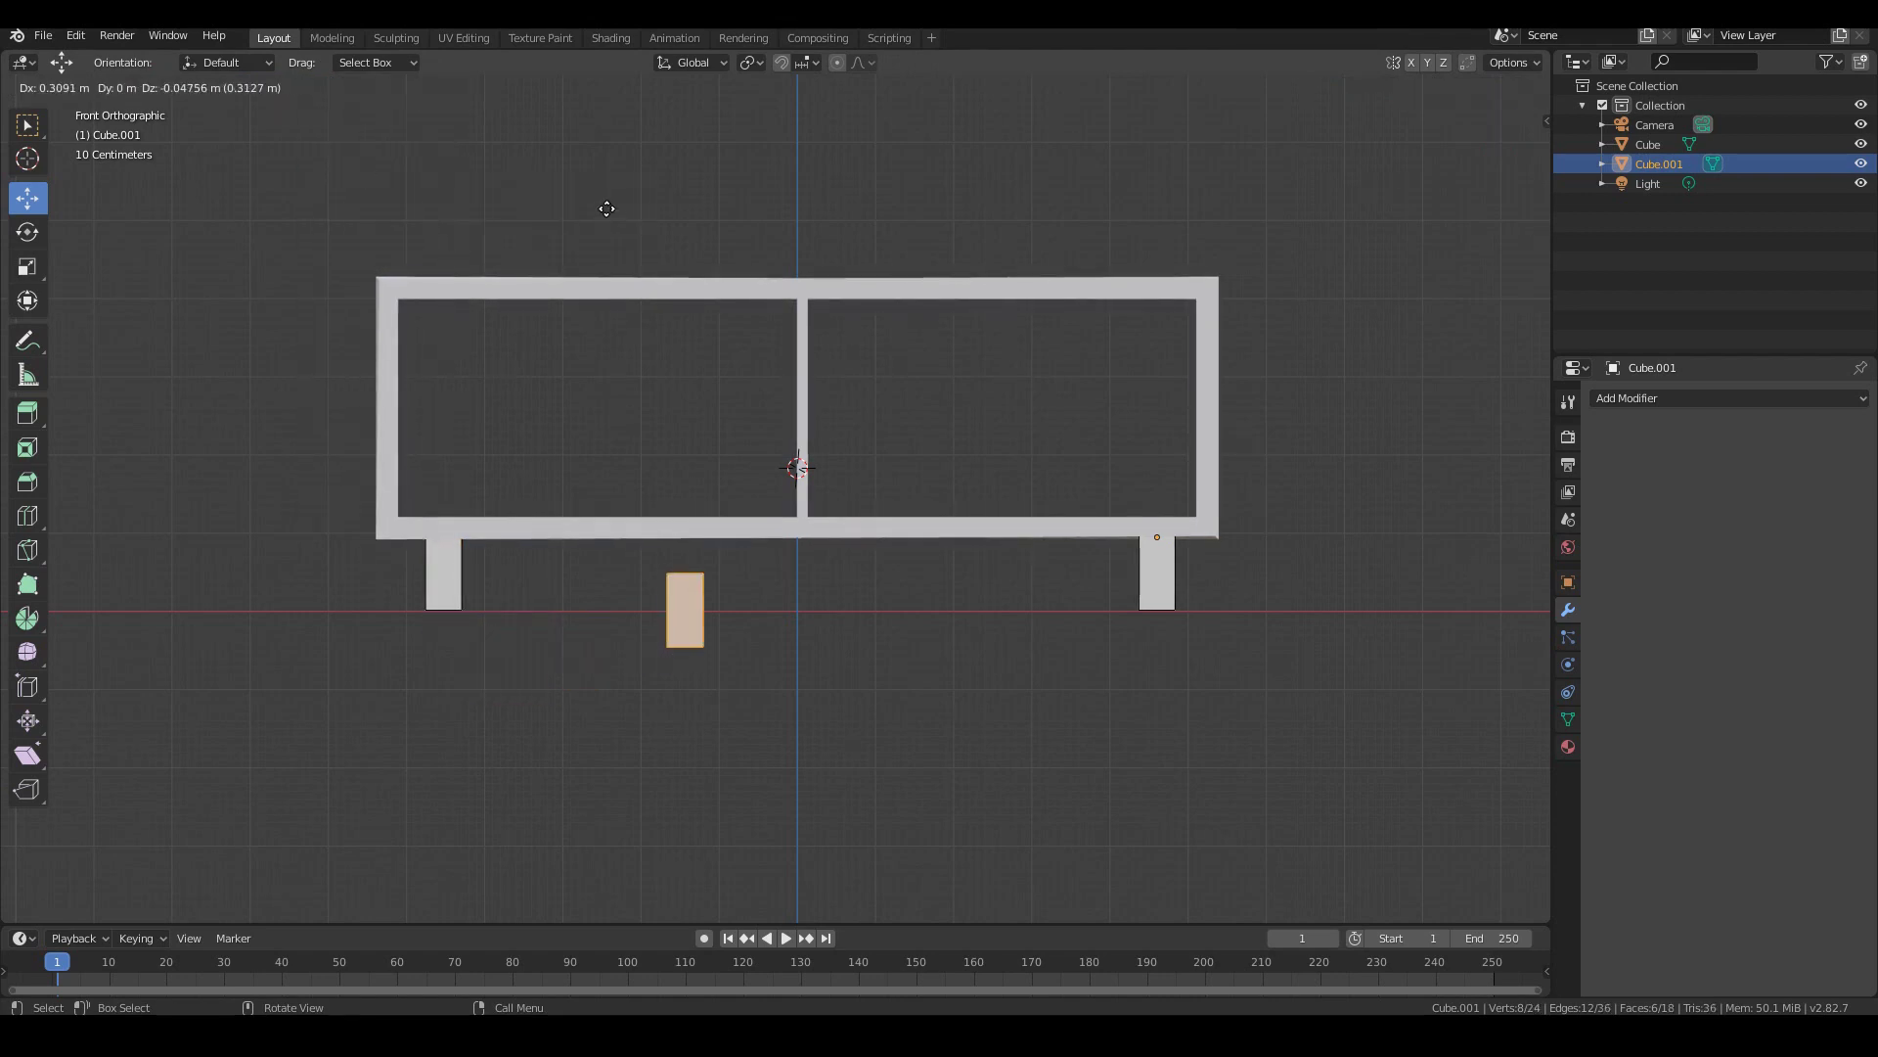
key(x)
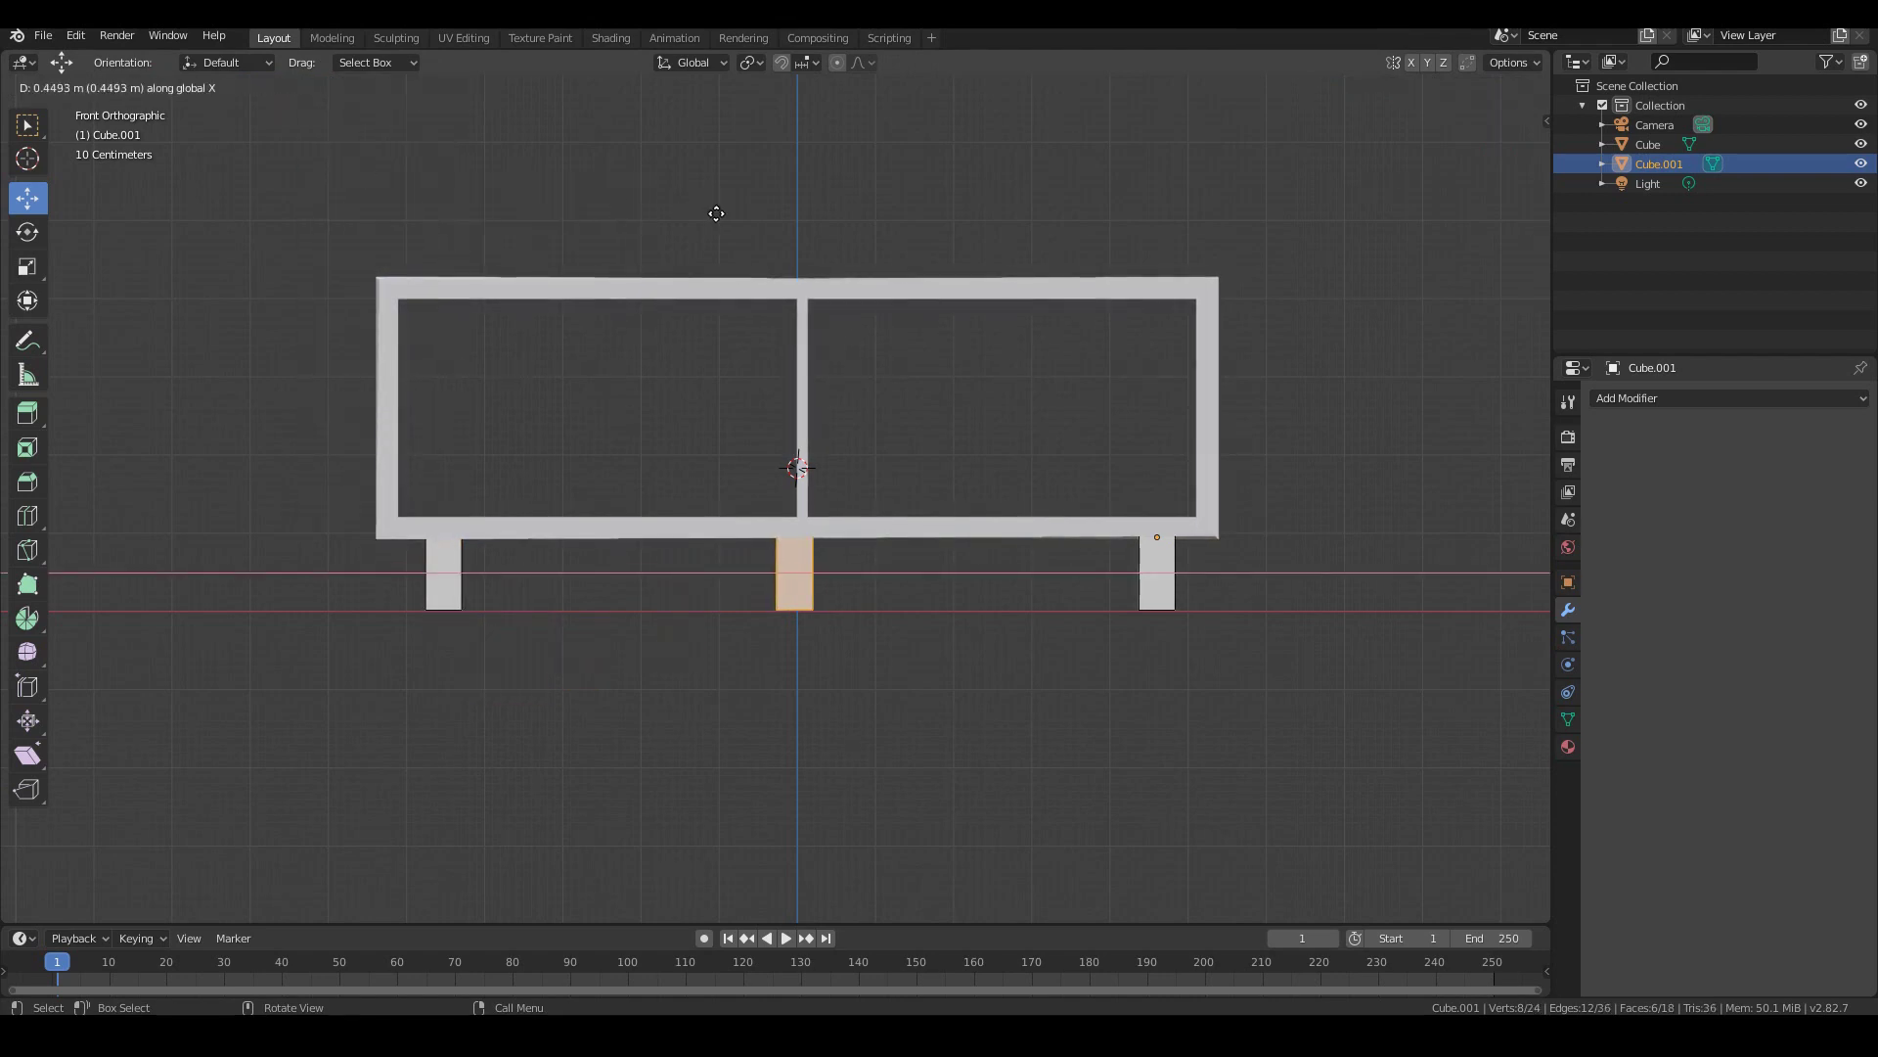
click(716, 213)
Stretch the copied leg along X between the legs and flatten it to a 0.357 thin bar
click(27, 266)
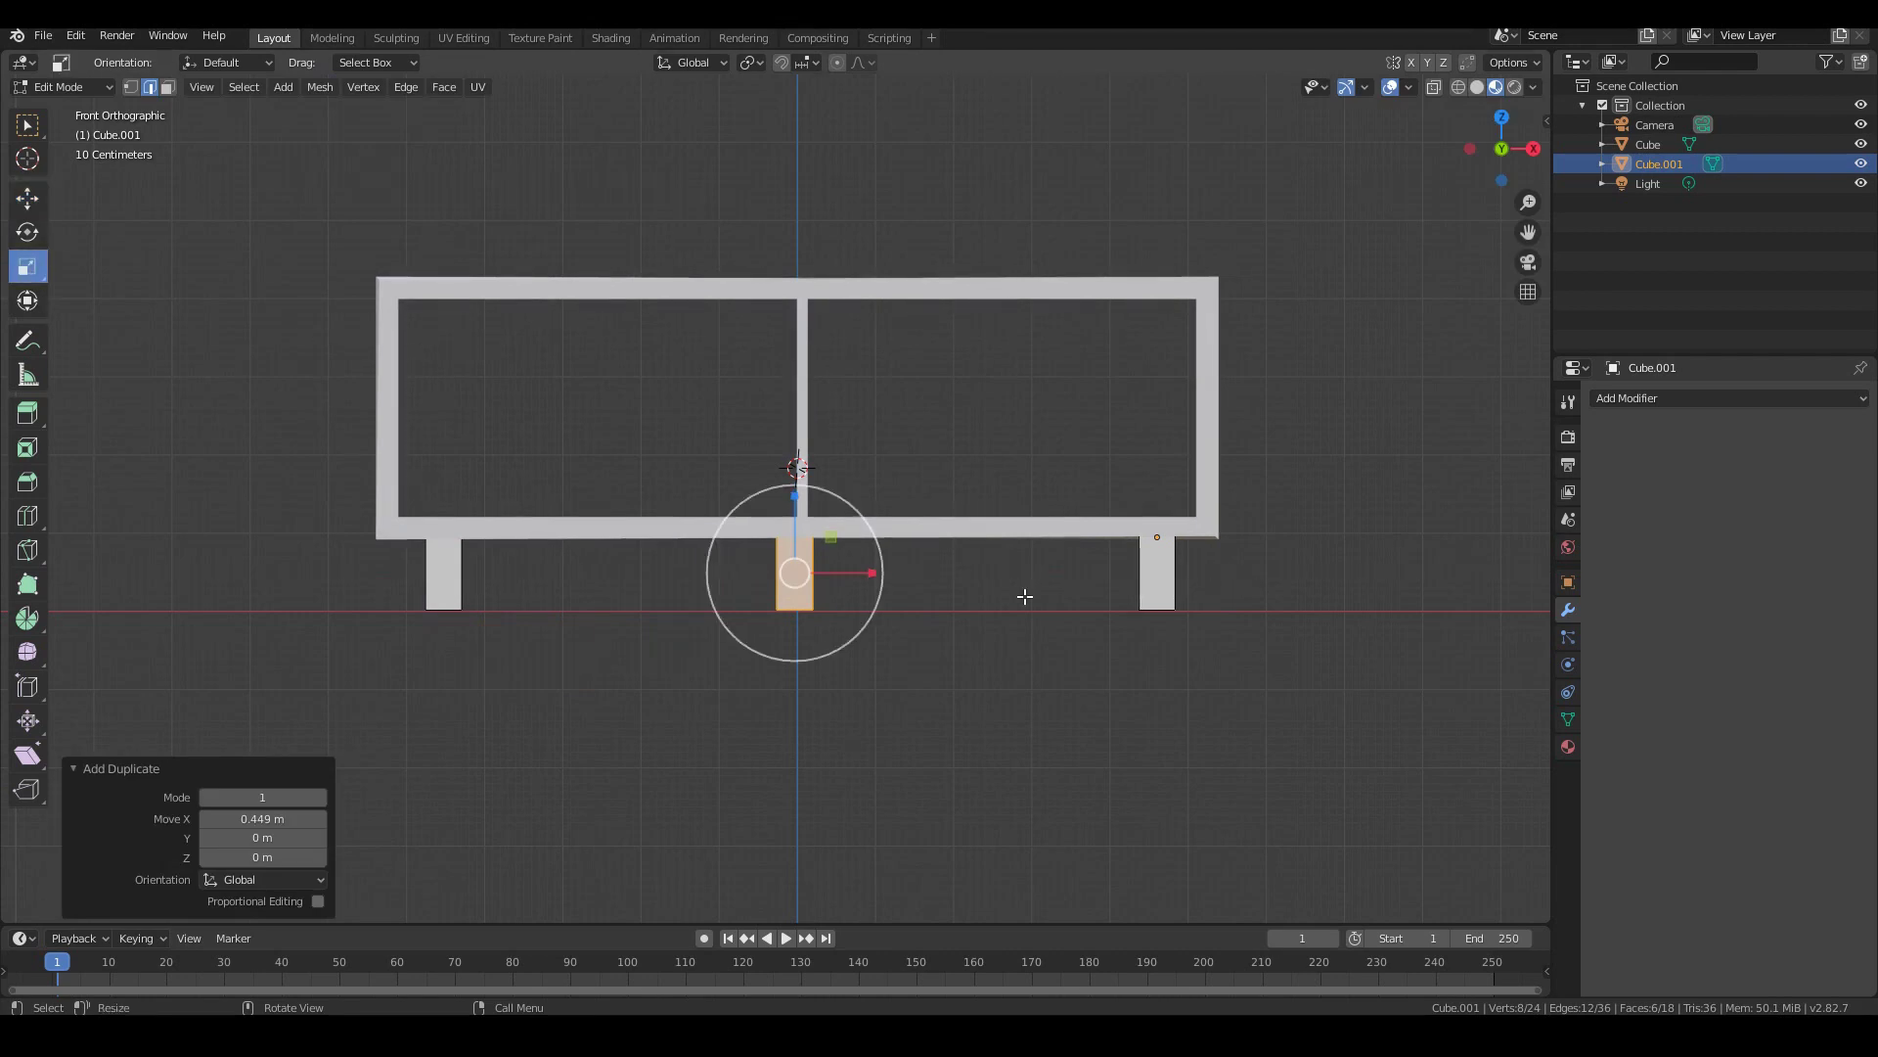
click(795, 610)
key(ctrl+l)
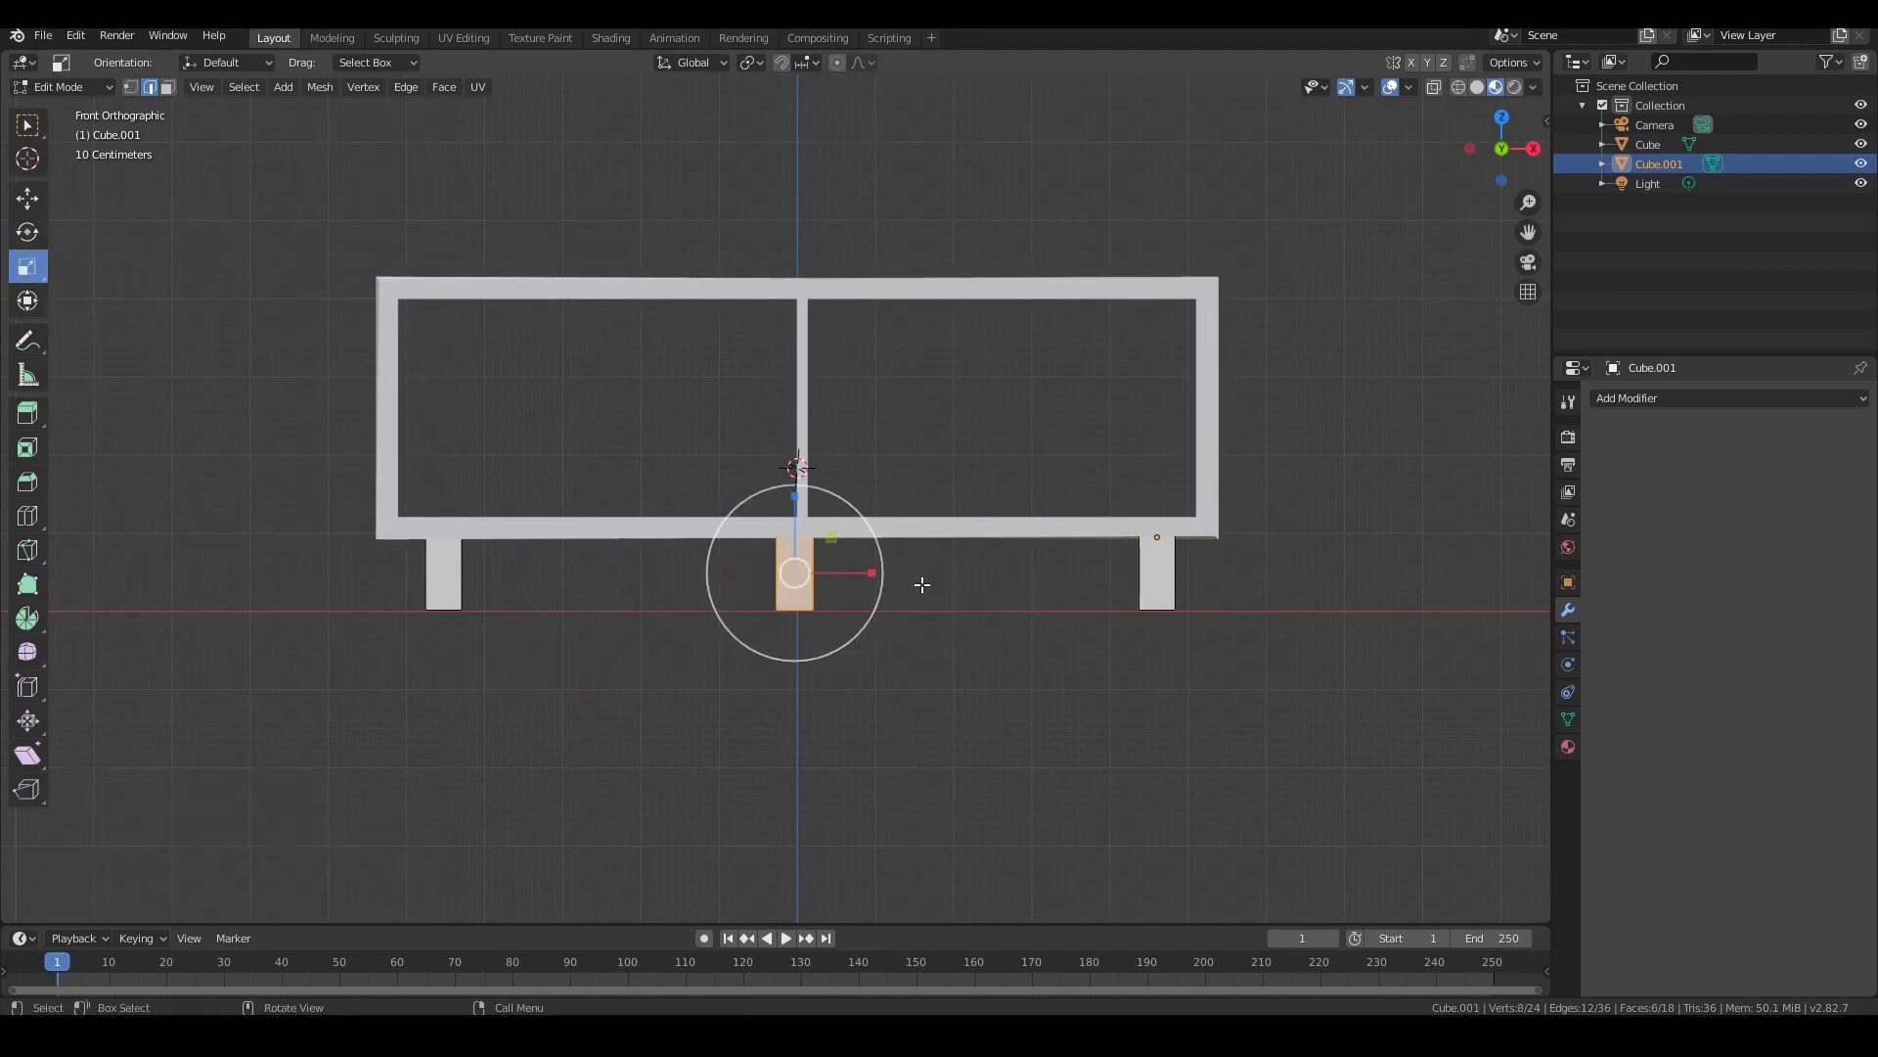
drag(872, 572, 788, 621)
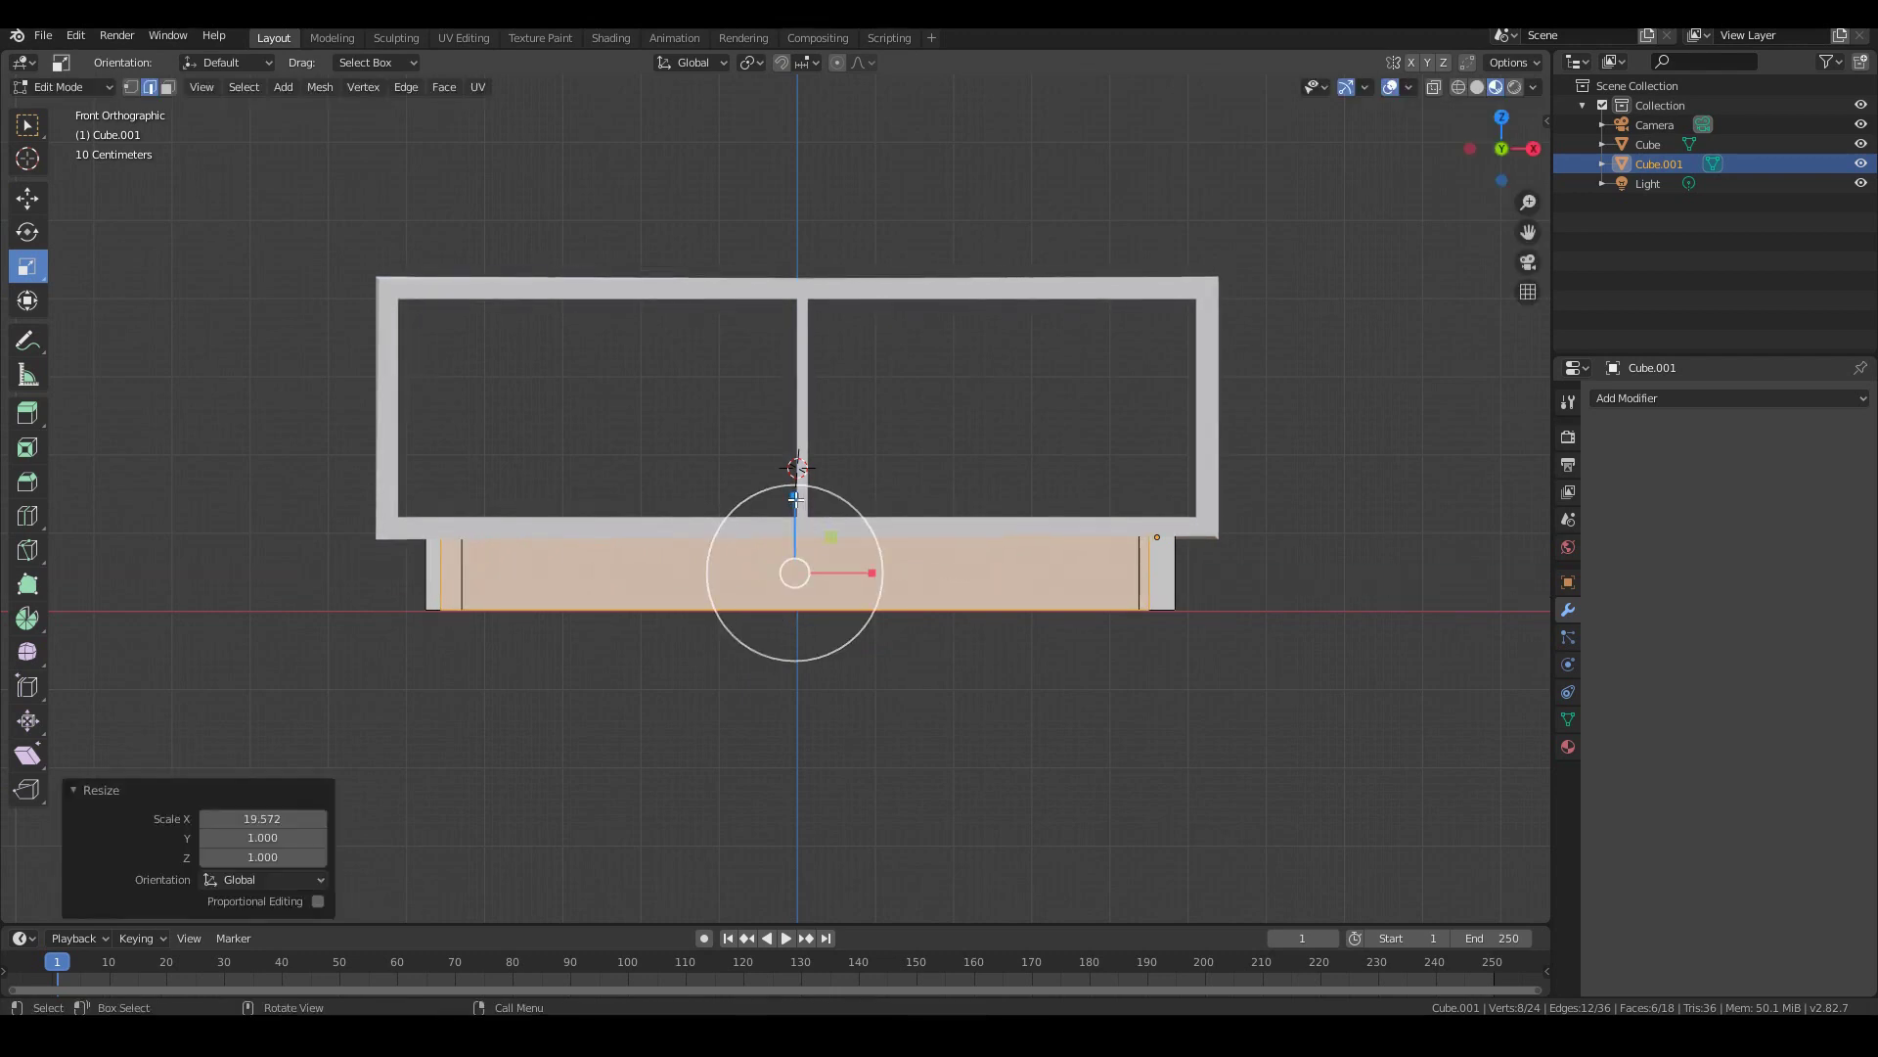
drag(797, 526, 800, 548)
Raise the bar 0.0325 m up under the box top and narrow its depth to about 0.93
click(26, 198)
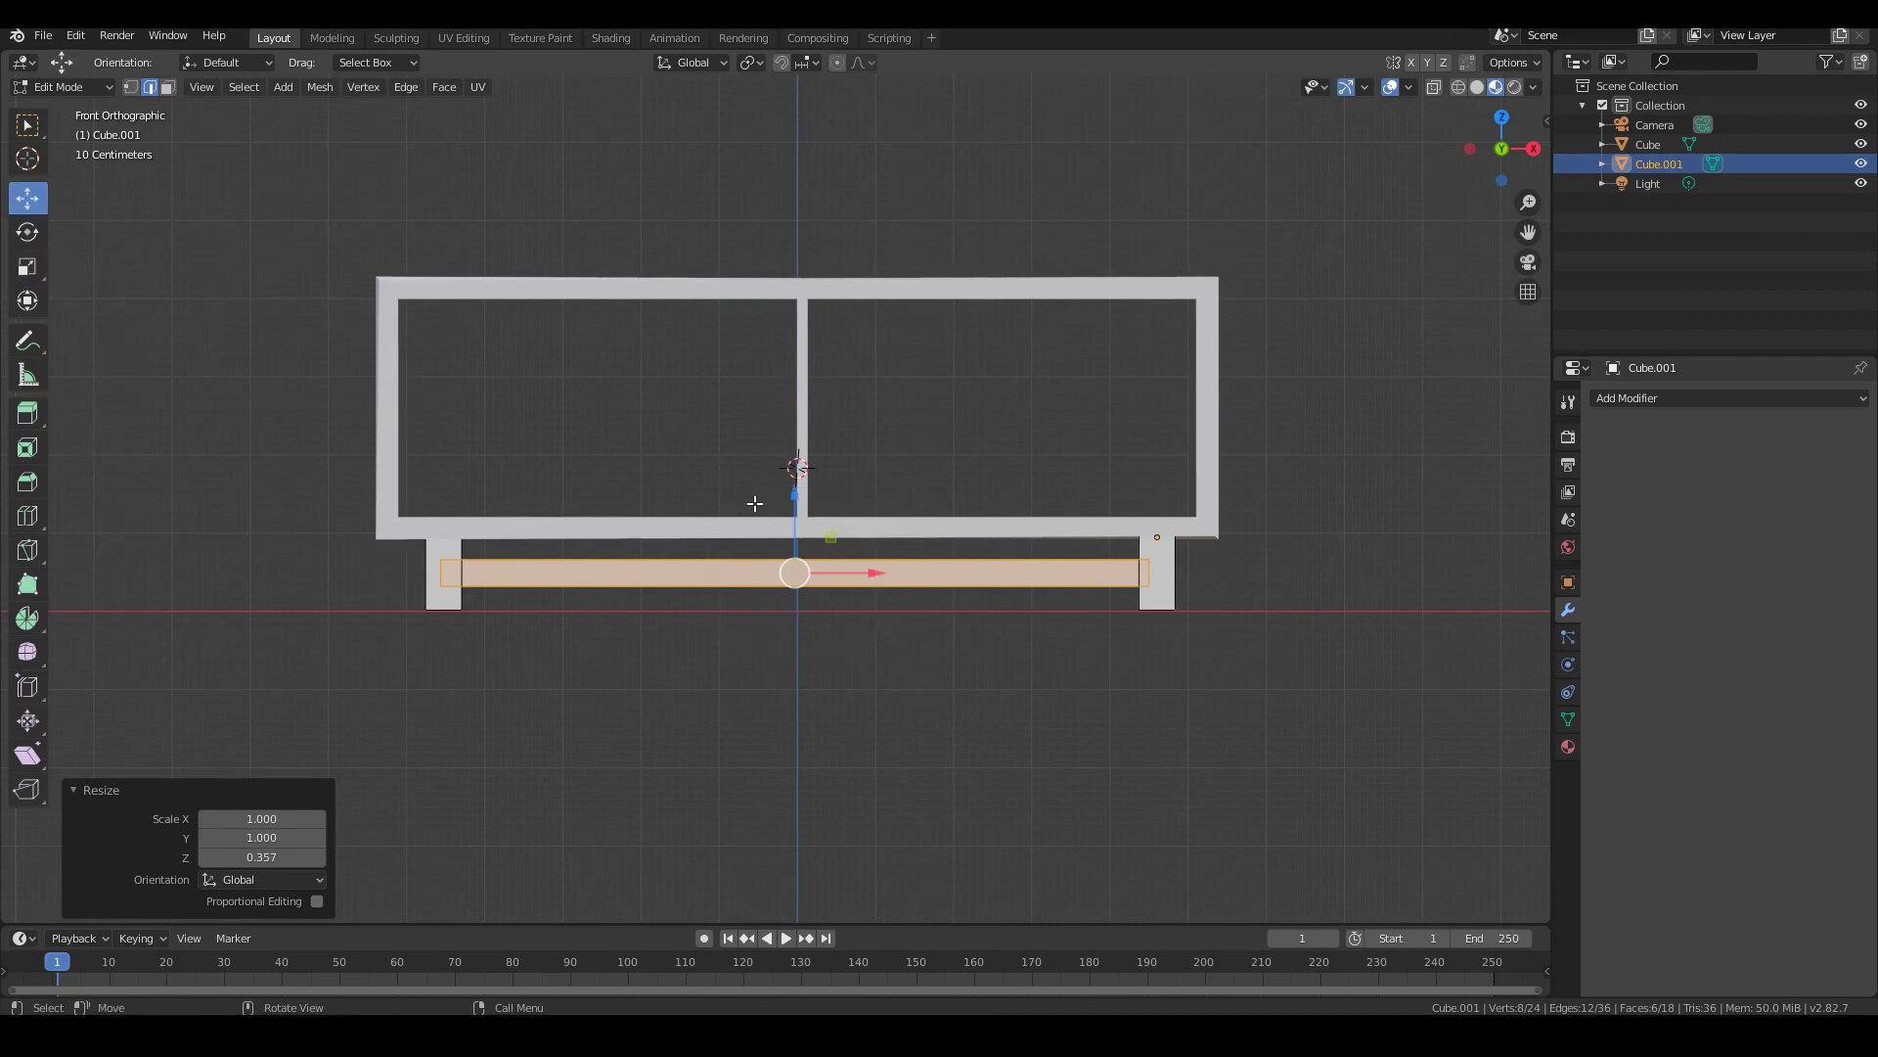
drag(790, 496, 790, 462)
middle_drag(790, 462, 2, 152)
click(27, 266)
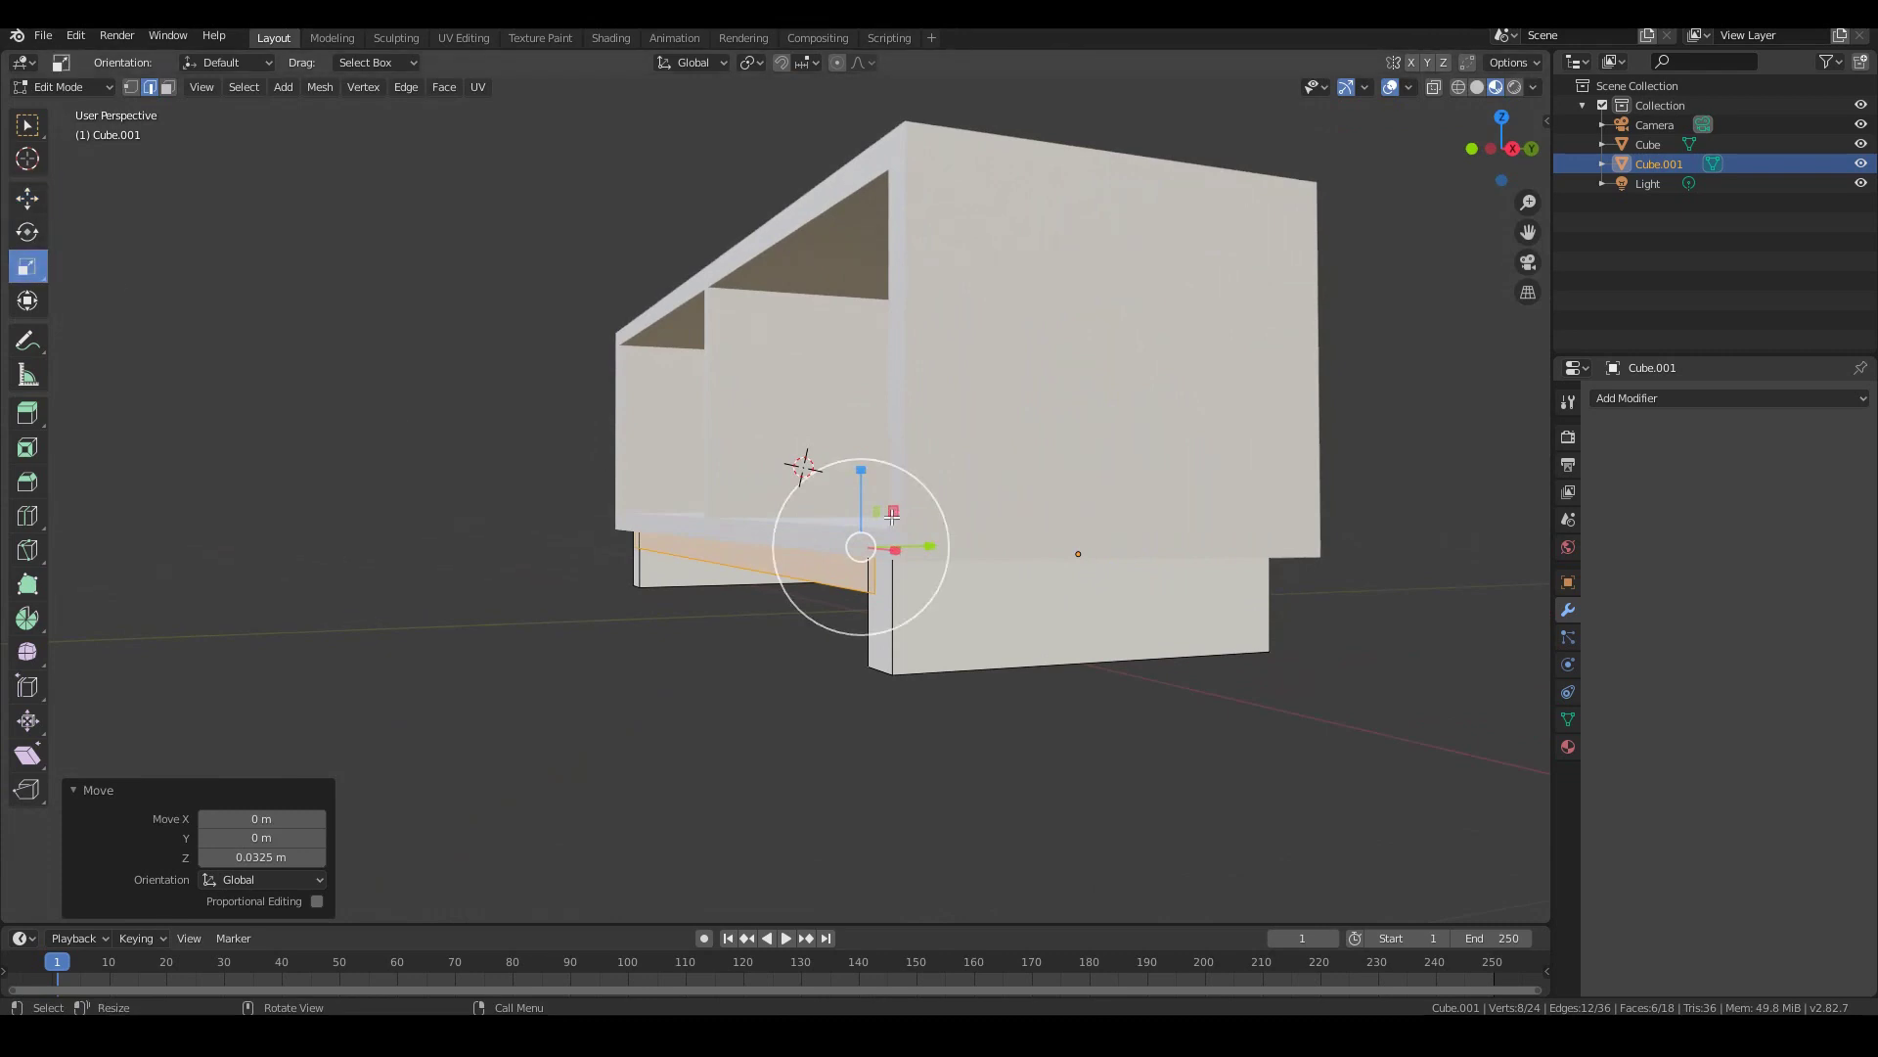
middle_drag(951, 548, 936, 552)
drag(931, 553, 925, 552)
Return to Object Mode and select the box top in a perspective view
middle_drag(924, 552, 712, 511)
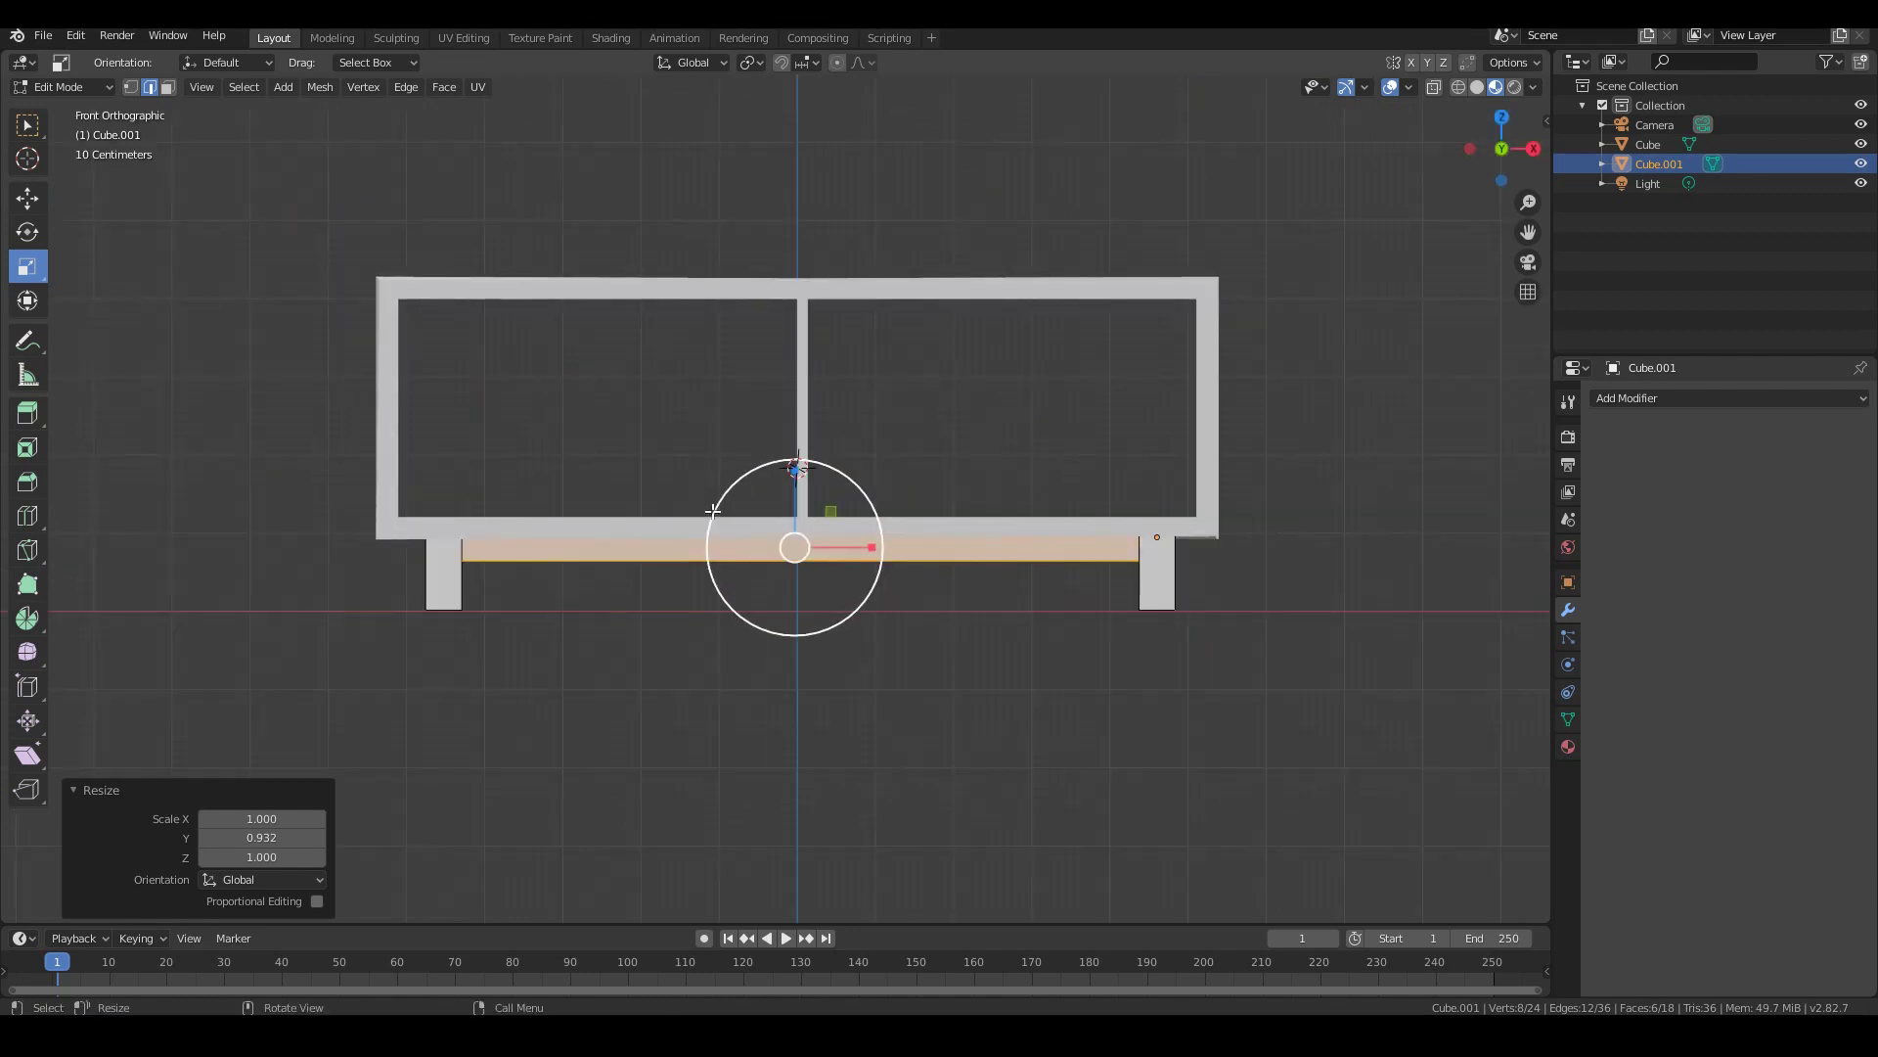
key(Tab)
middle_drag(278, 344, 846, 339)
click(834, 310)
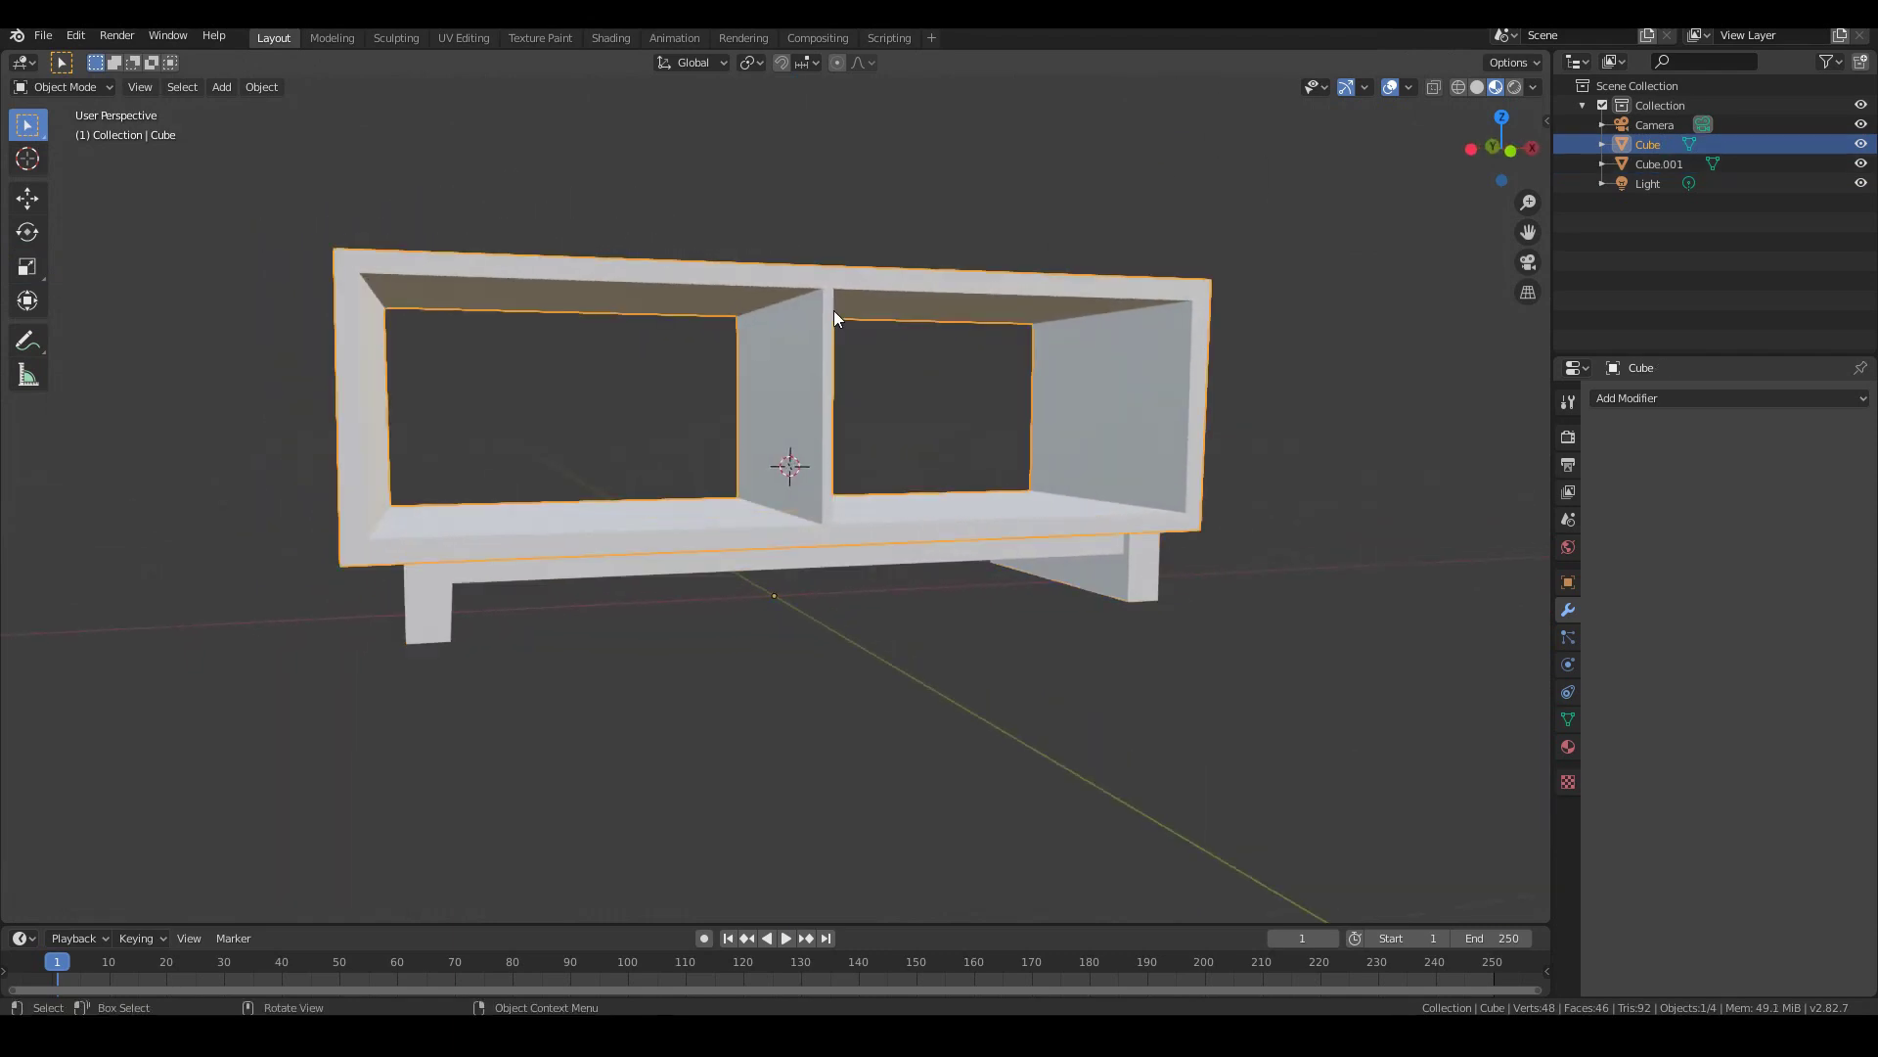
Create a new material on the box top named CoffeeTableTop
click(1568, 747)
click(1675, 483)
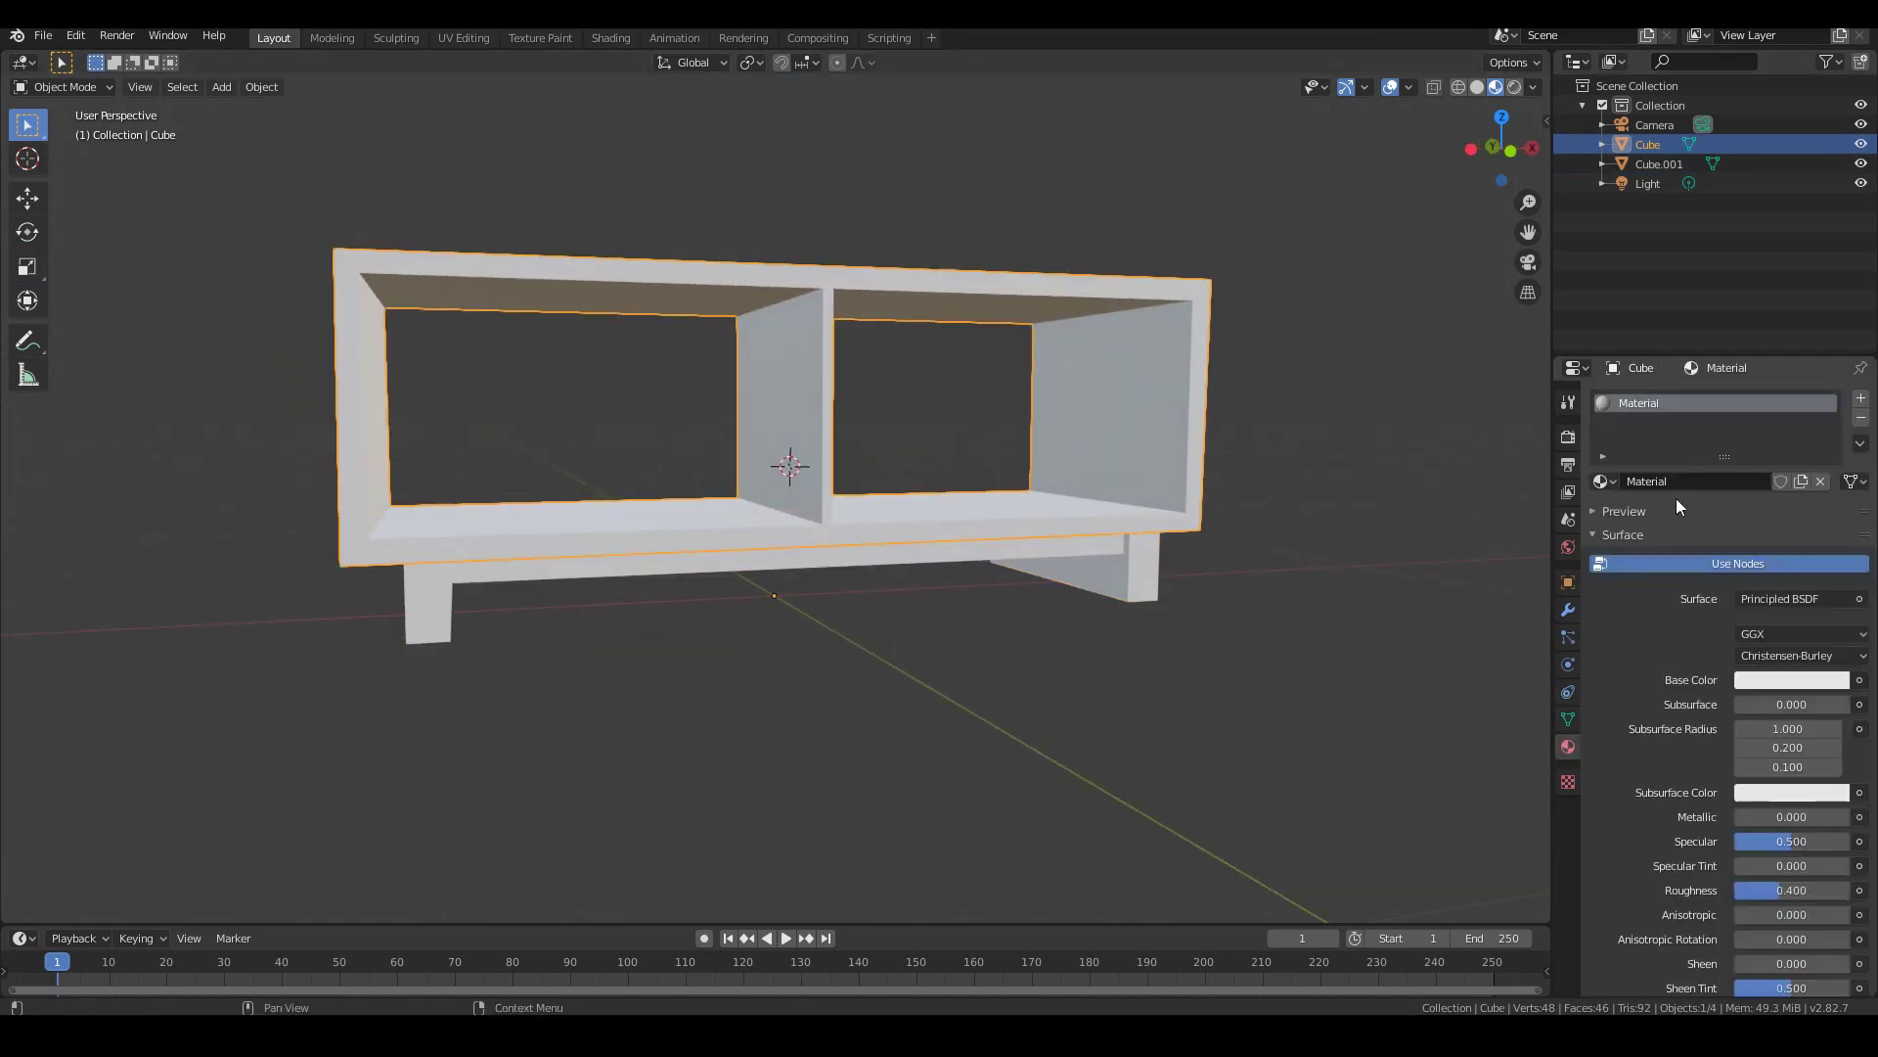
click(1700, 481)
text(cOF)
text(Coff)
text(eeTableTop)
key(Return)
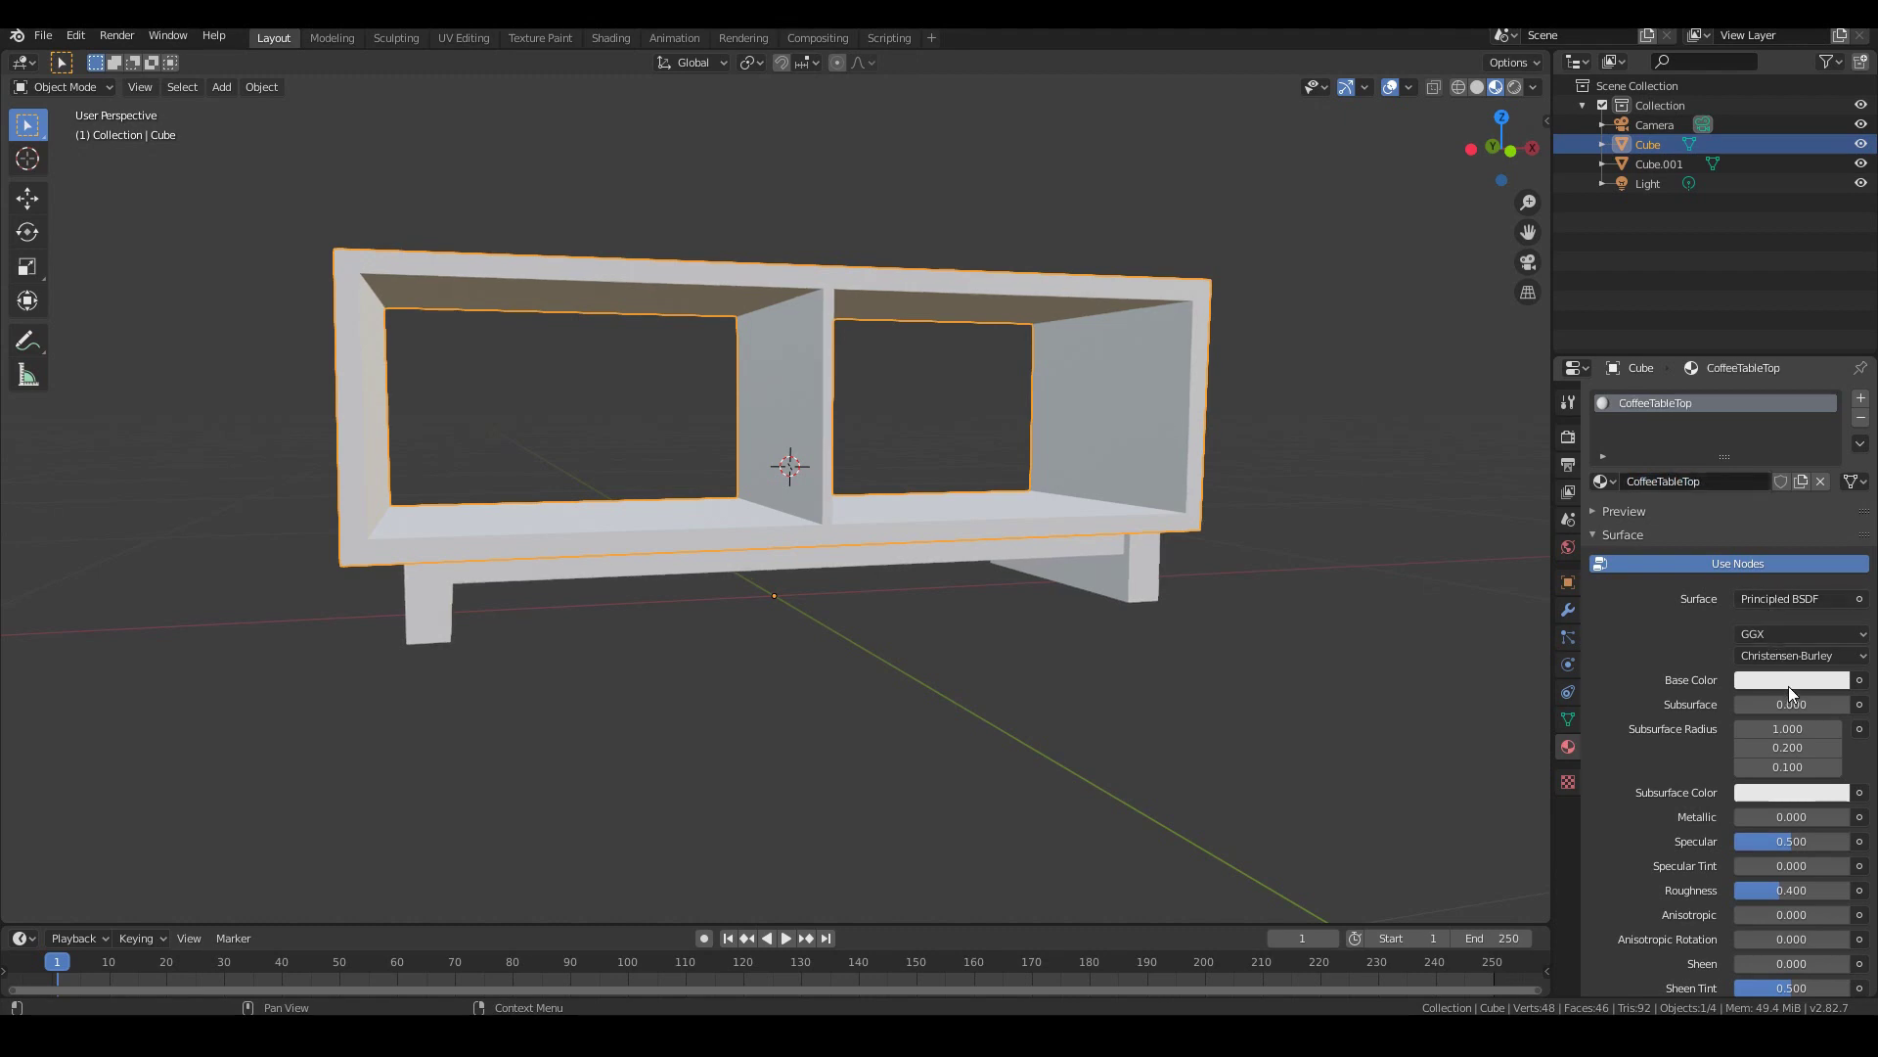
Give CoffeeTableTop a yellow base colour and roughness 0.817
click(1789, 683)
click(1737, 500)
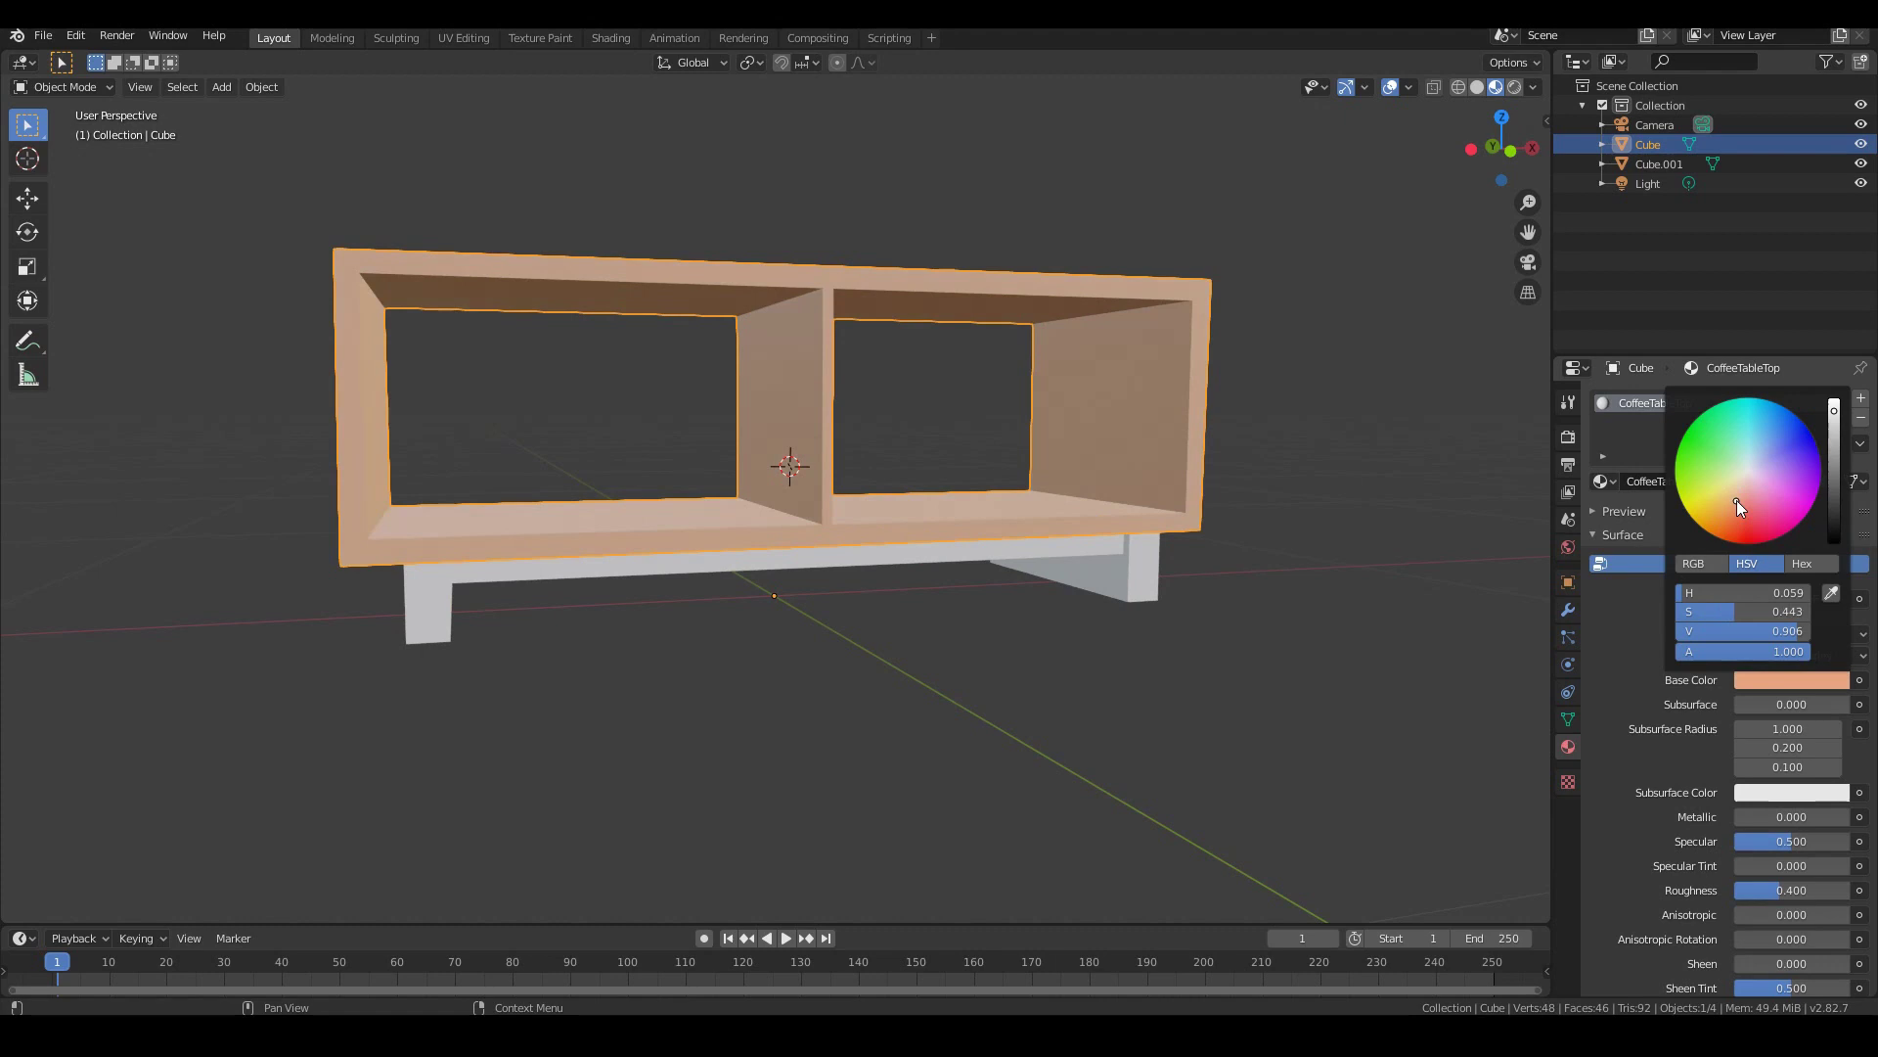
click(1724, 497)
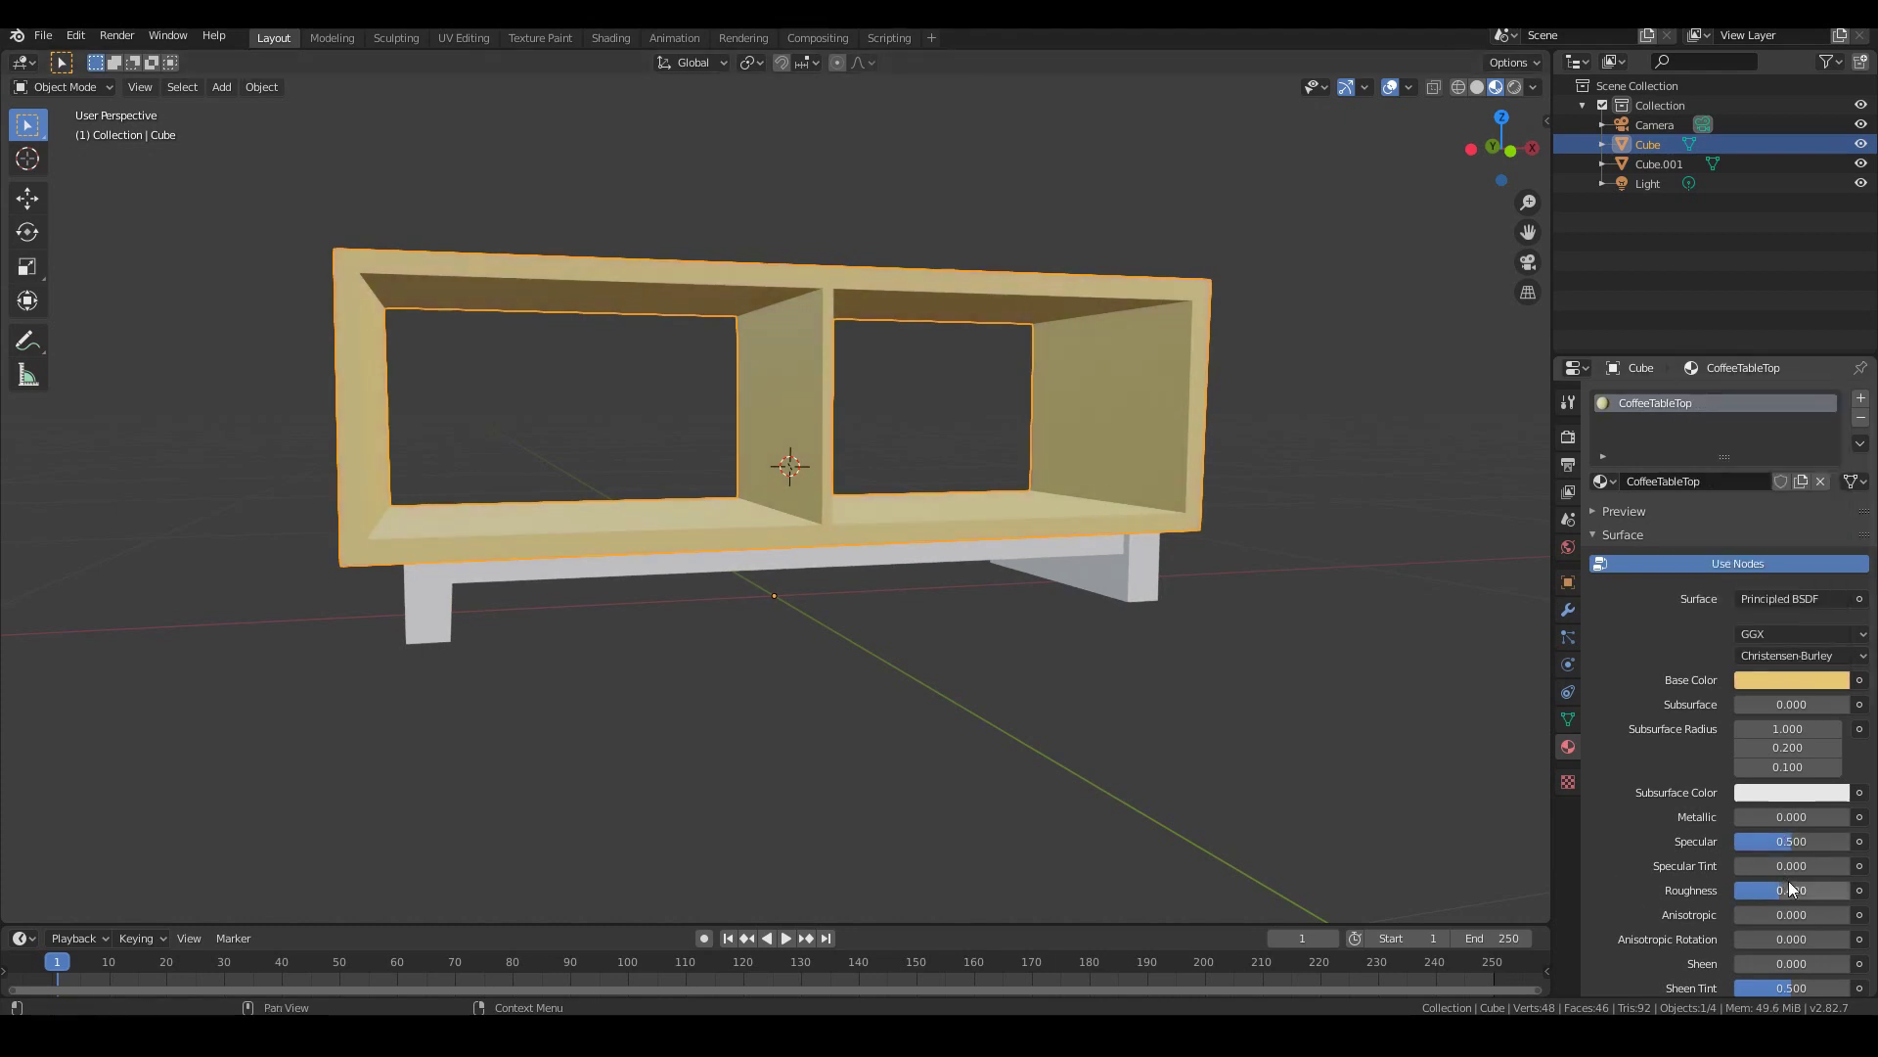
drag(1800, 889, 1827, 889)
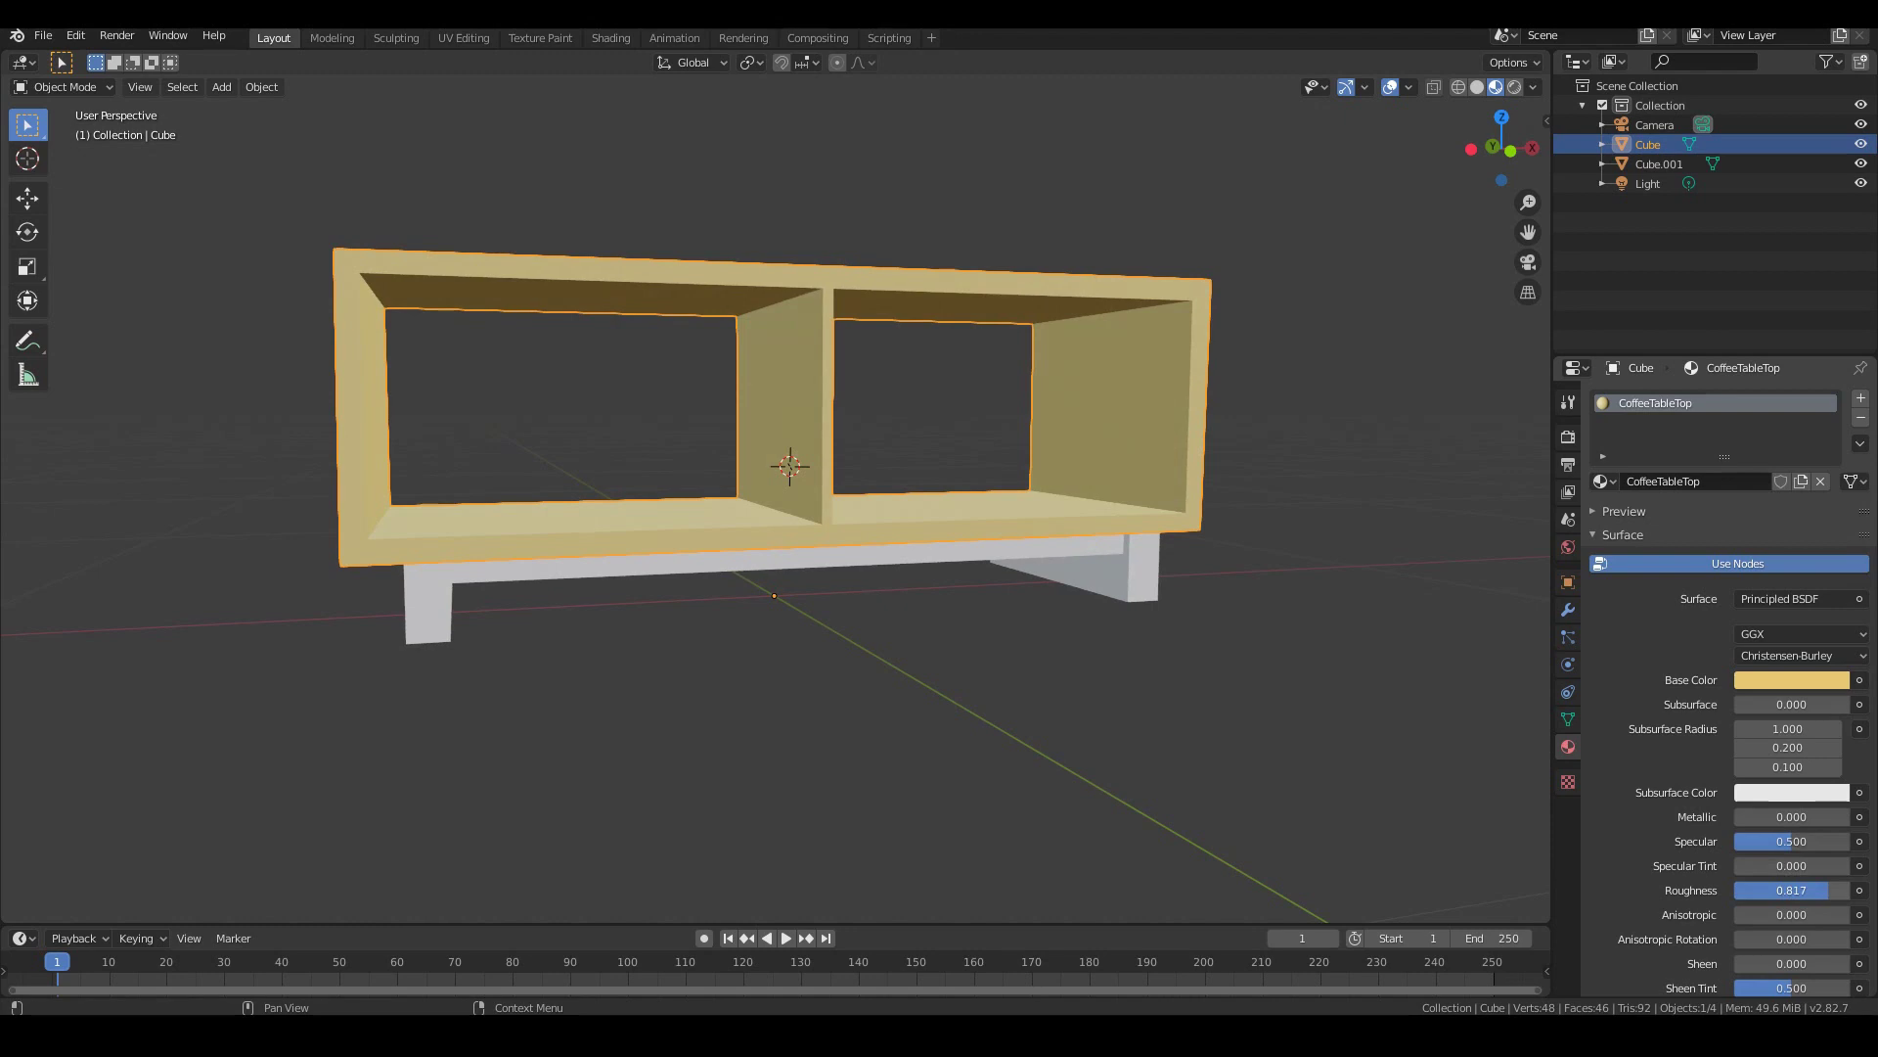
click(1100, 566)
click(1111, 490)
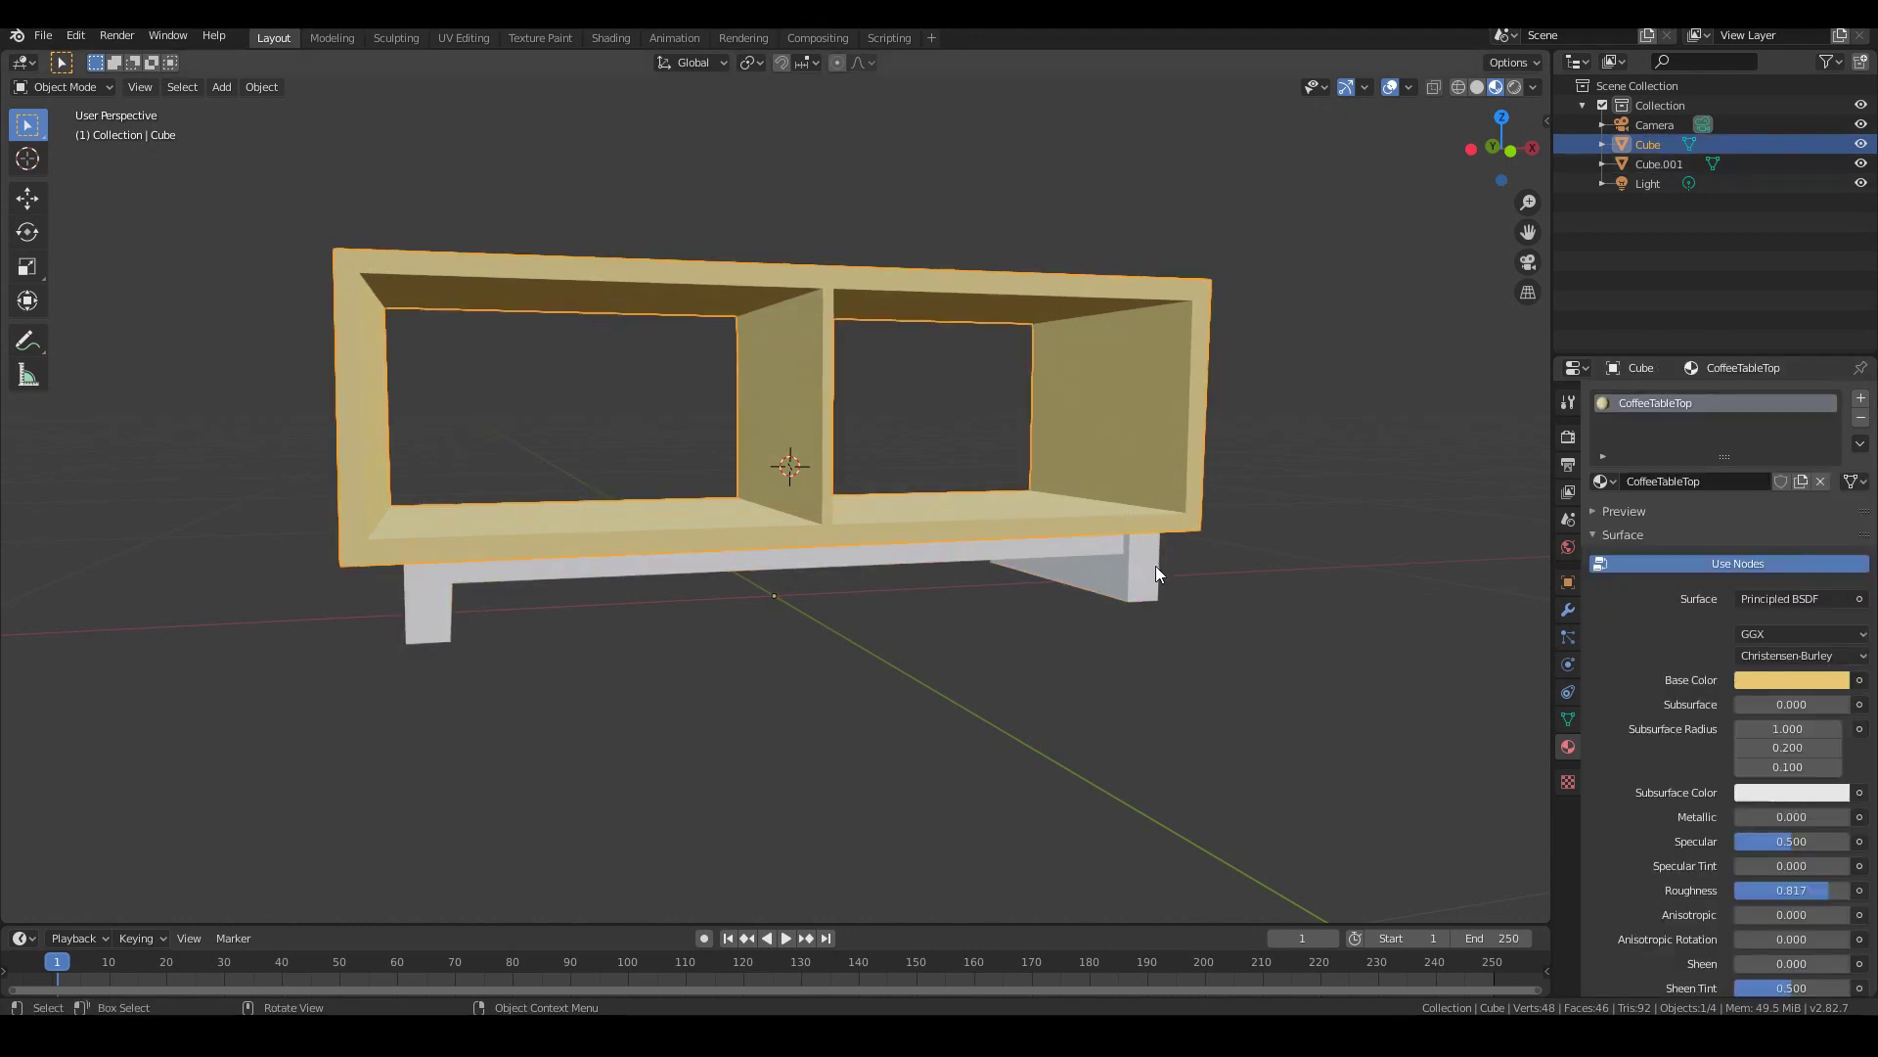
Select the legs and crossbar object and create a new material named CoffeeTableStand
click(1154, 565)
middle_drag(1154, 566, 1125, 534)
click(1765, 489)
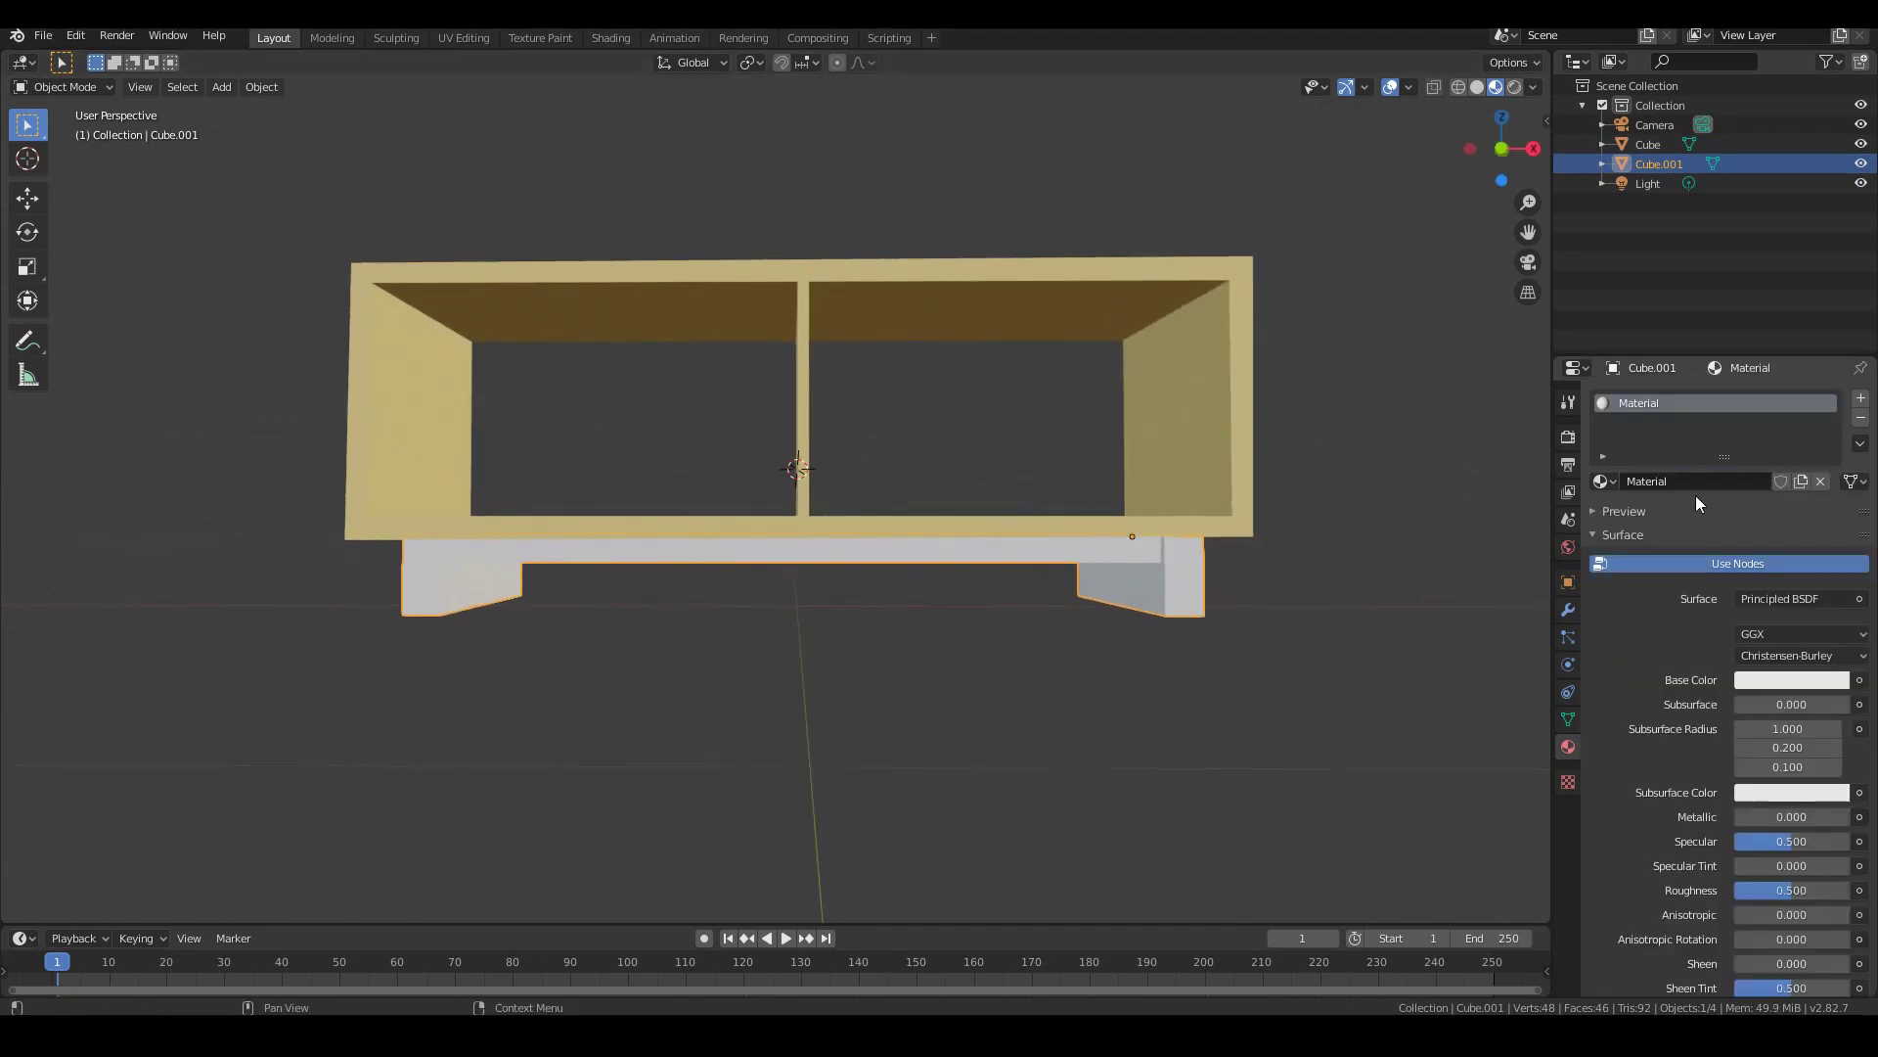
click(1698, 481)
text(CoffeeTableStand)
key(Return)
Set CoffeeTableStand's base colour to an orange hue darkened to brown
click(1795, 680)
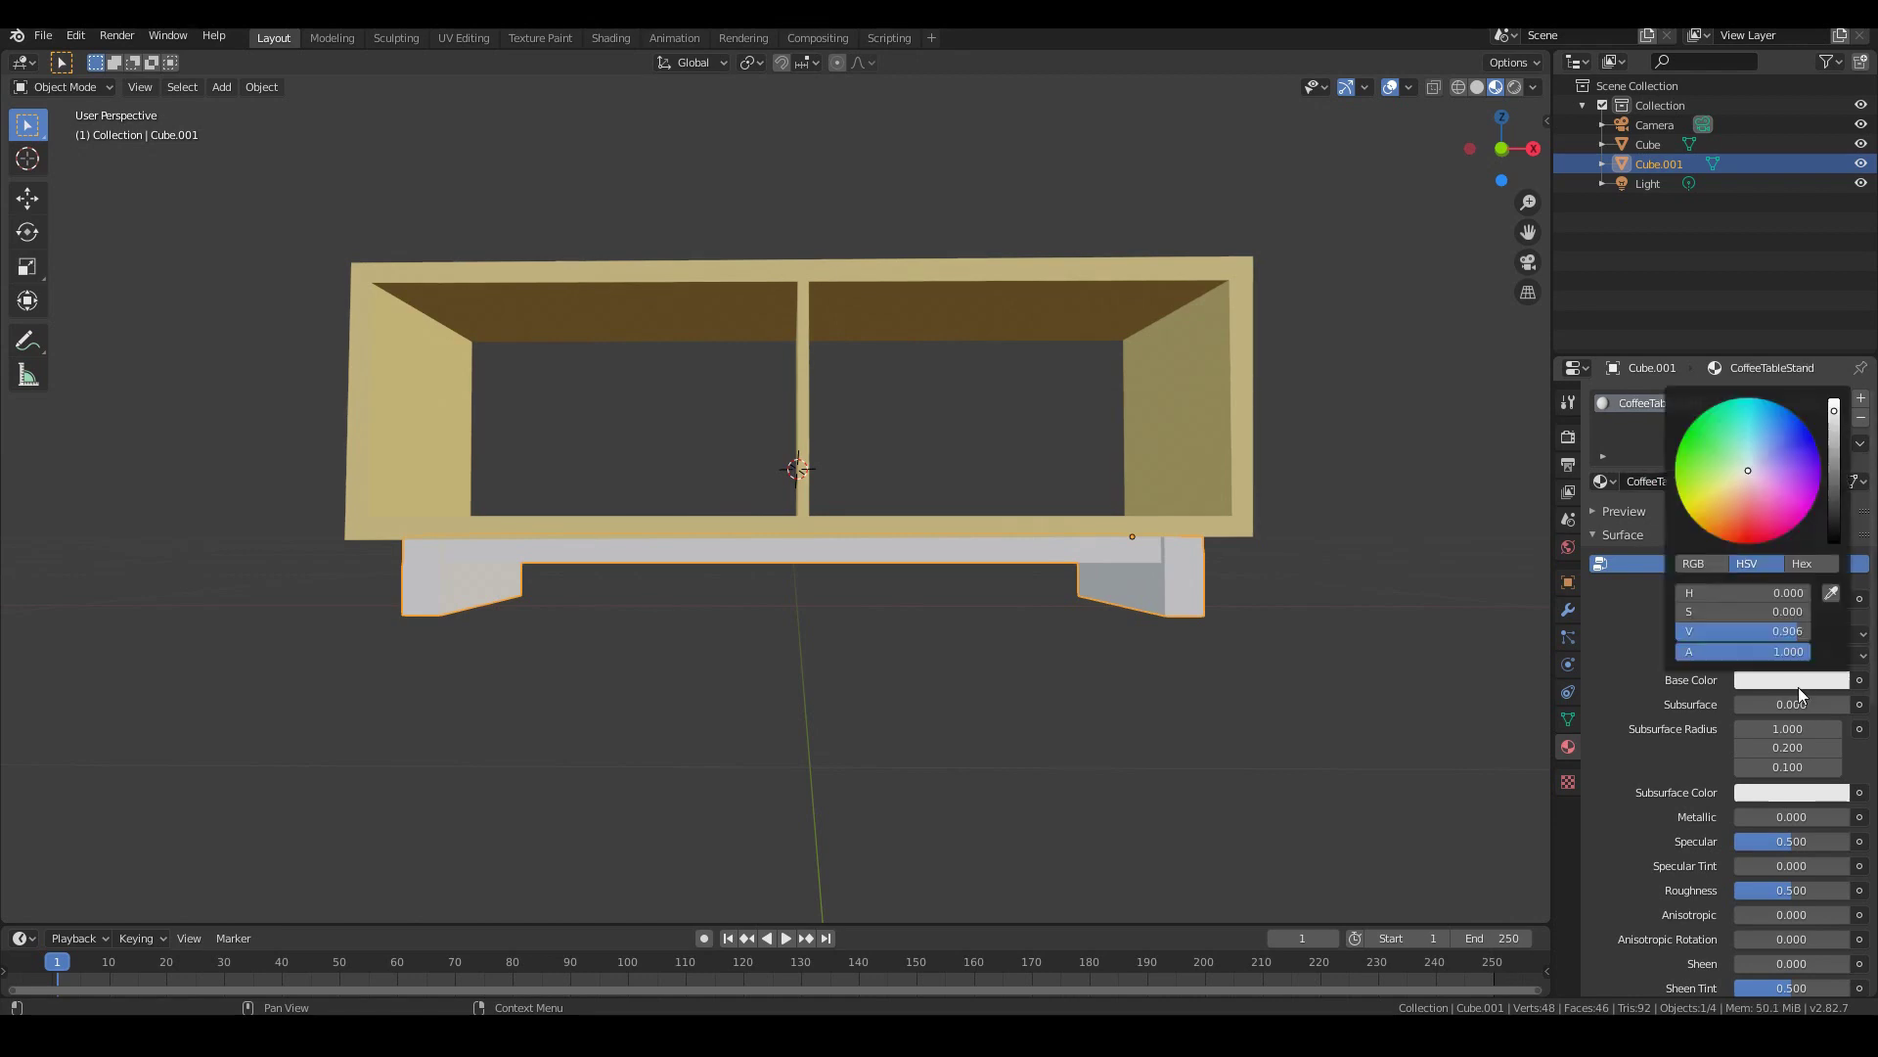
click(1724, 517)
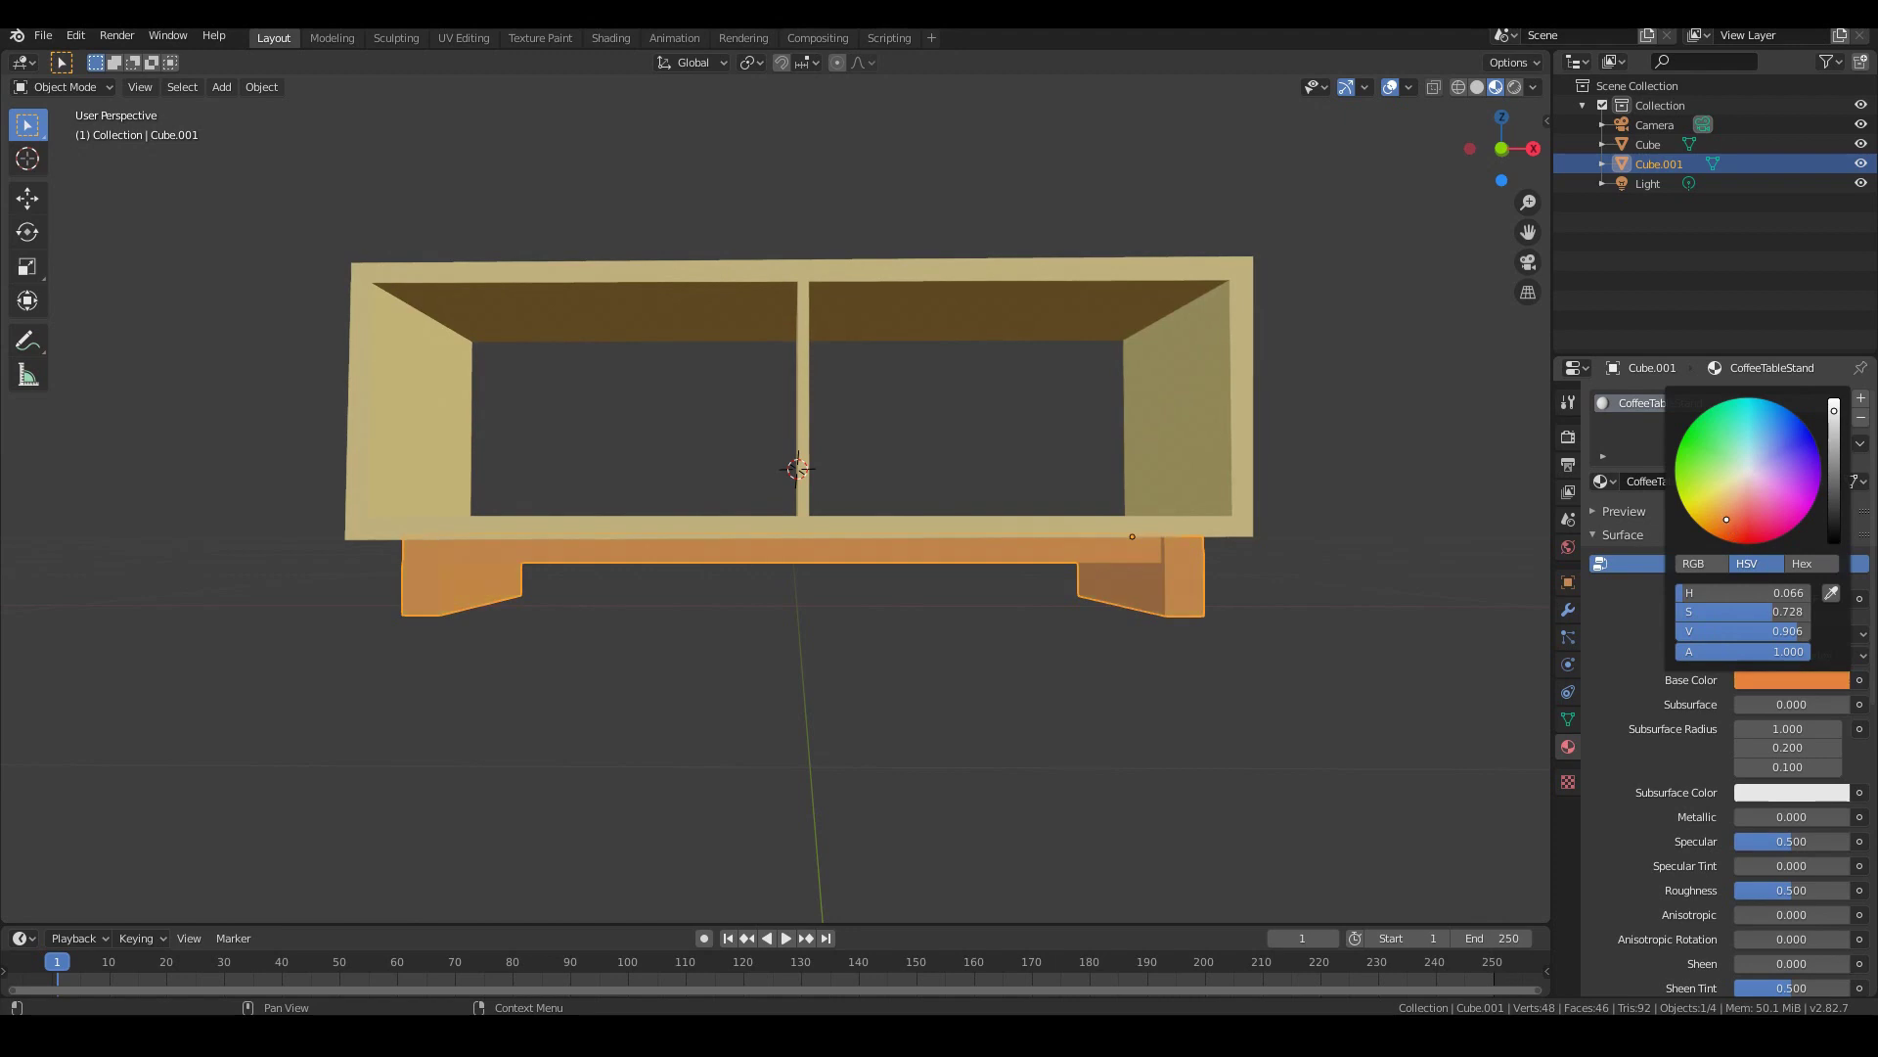
click(1836, 502)
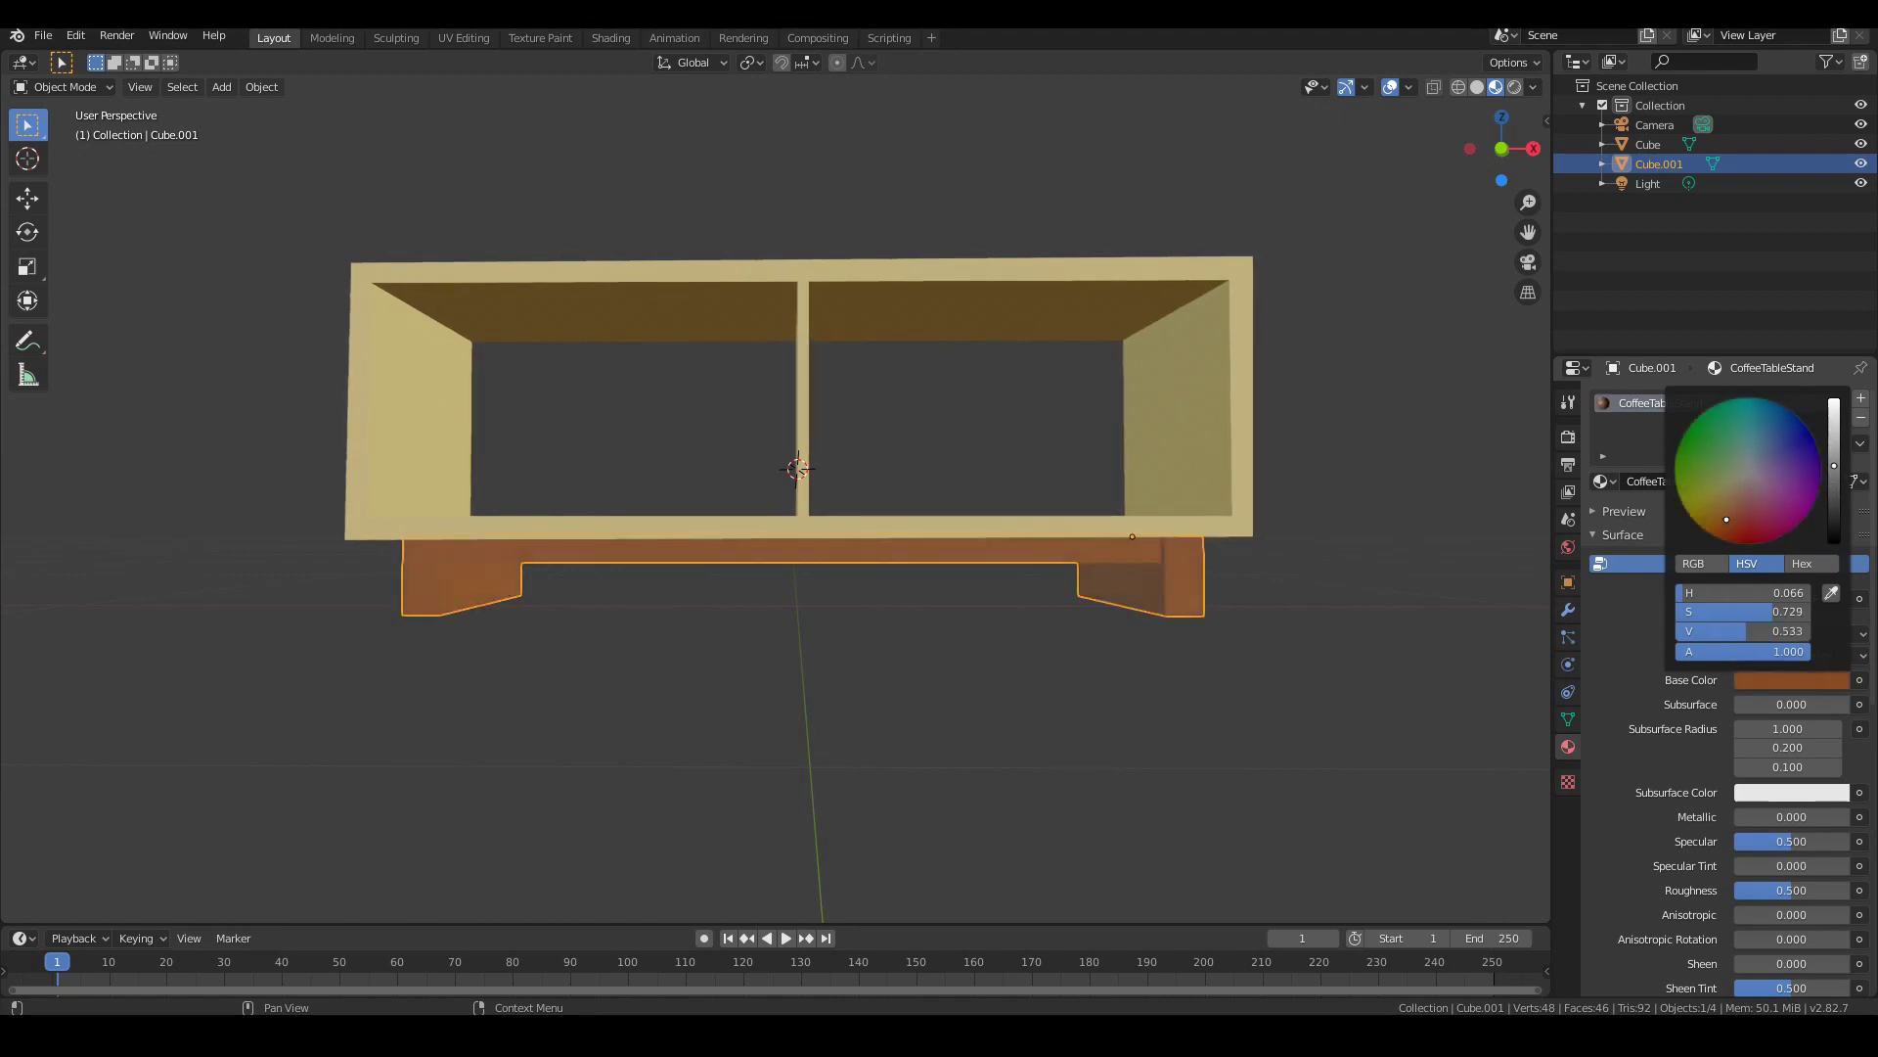